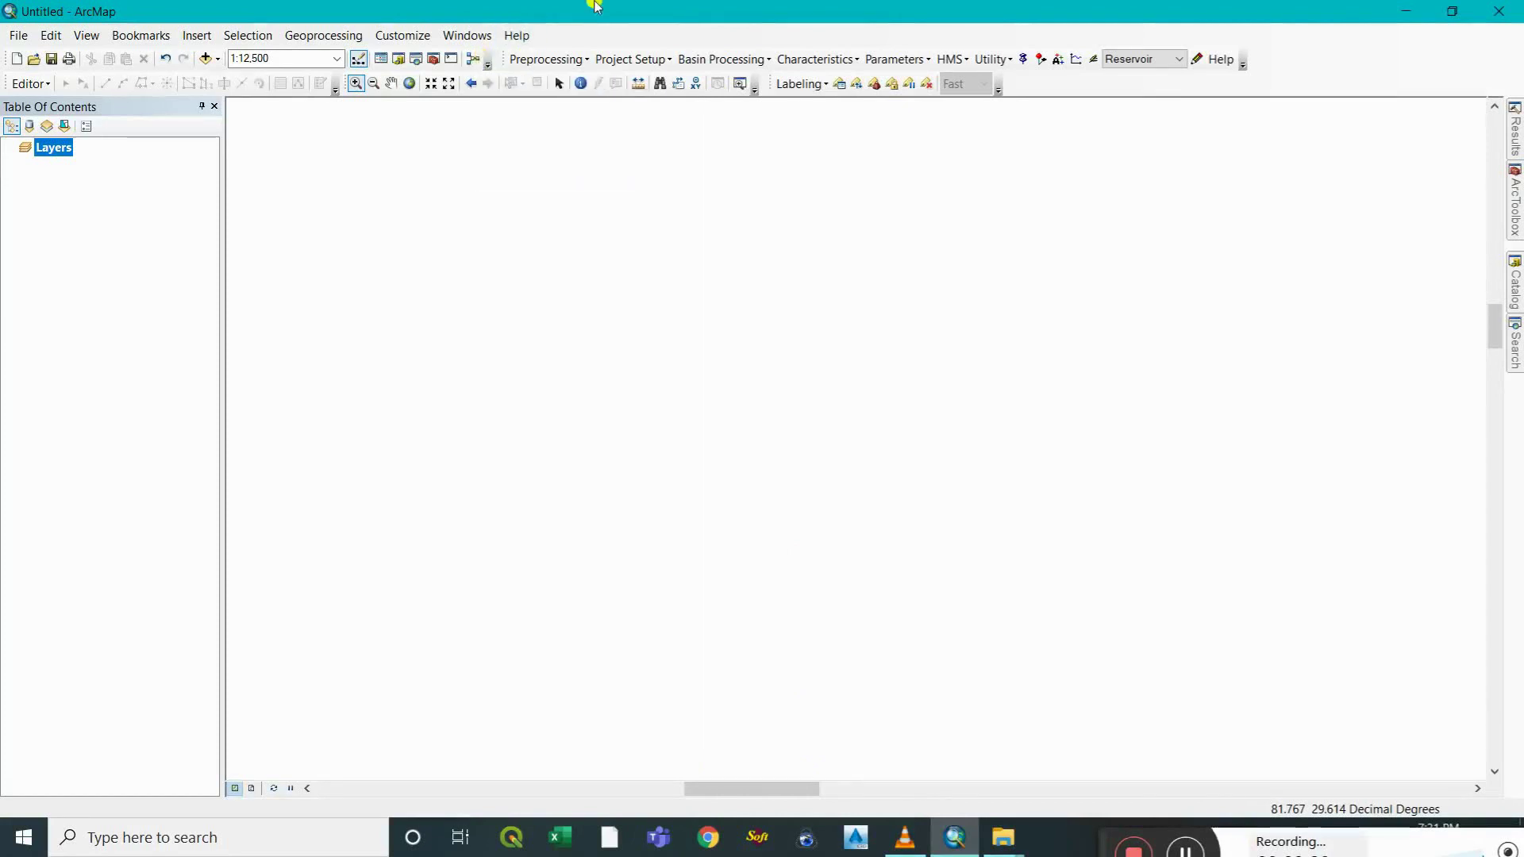
# Add the six shapefiles 1200, 1240, 1280, 1320, 1360 and 1400 from the Demo\ContourRegion folder to the map.
pyautogui.click(208, 61)
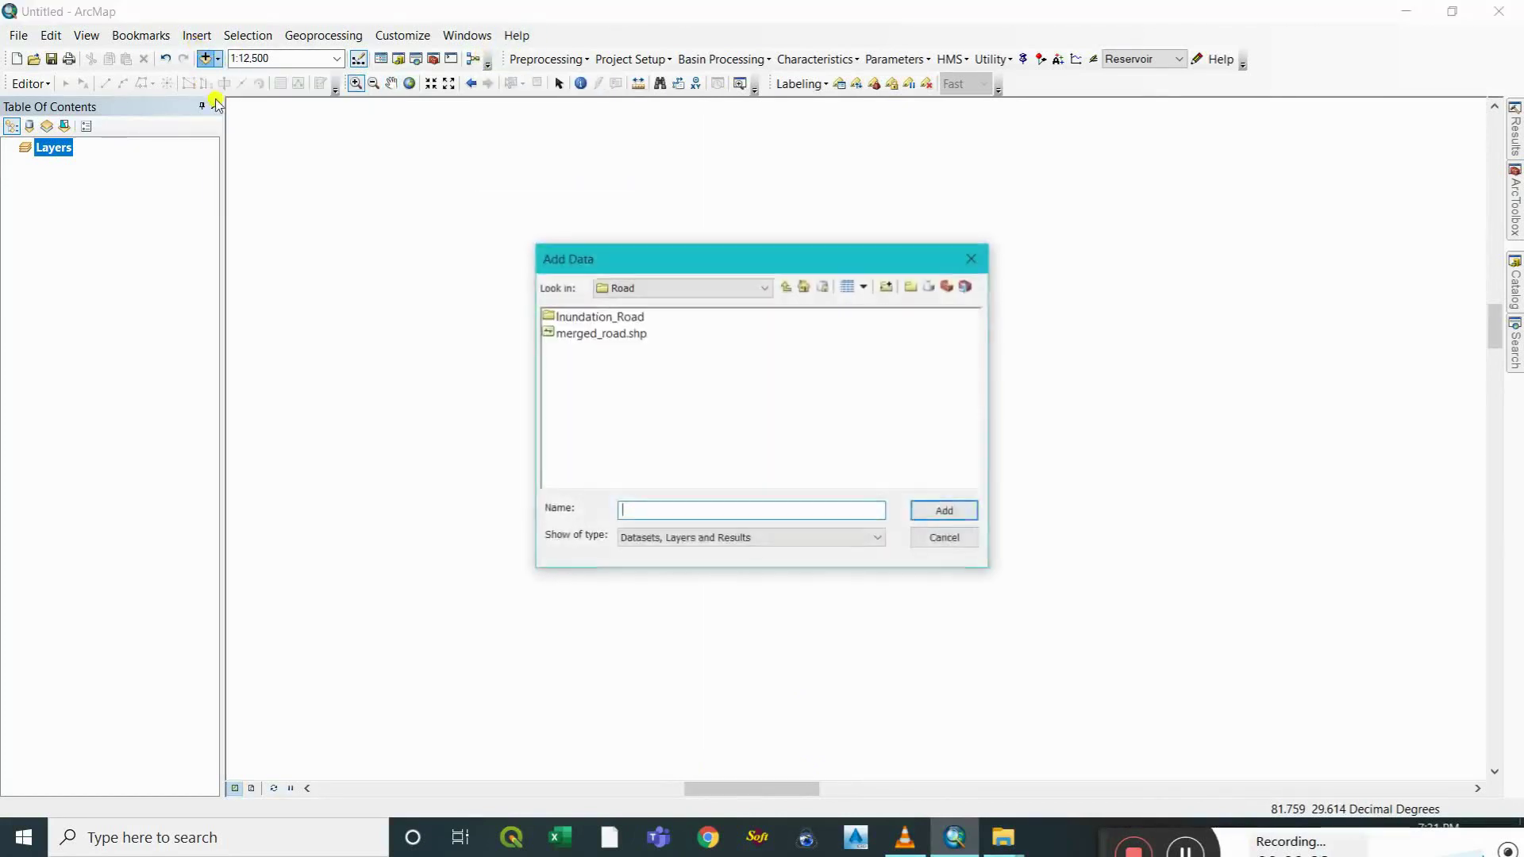
pyautogui.moveTo(722, 258); pyautogui.dragTo(712, 276)
pyautogui.click(712, 308)
pyautogui.scroll(2, 684, 402)
pyautogui.click(691, 320)
pyautogui.doubleClick(577, 335)
pyautogui.moveTo(650, 280); pyautogui.dragTo(659, 305)
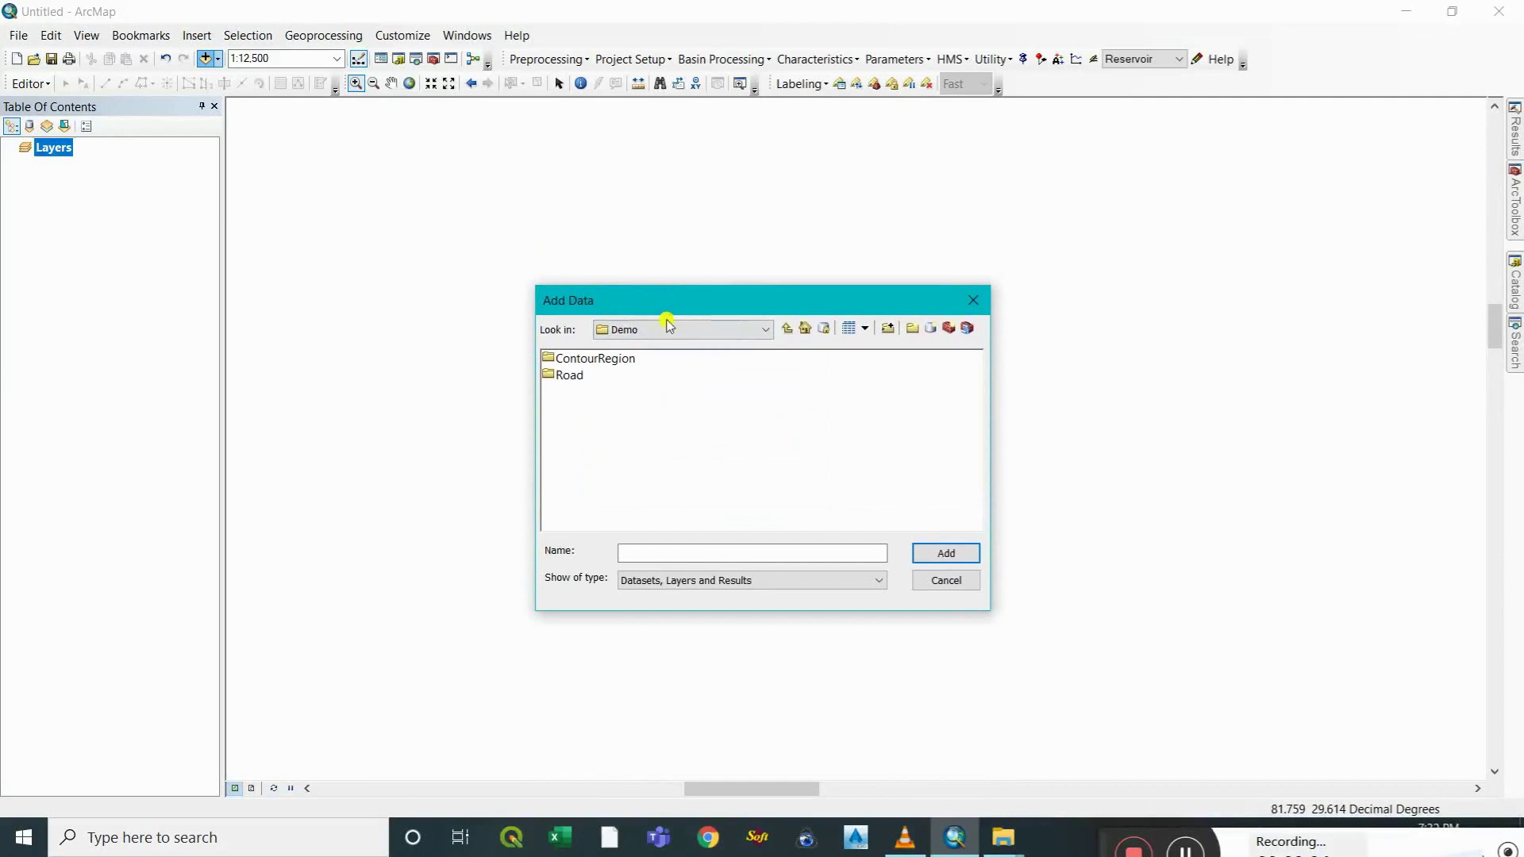
pyautogui.doubleClick(606, 359)
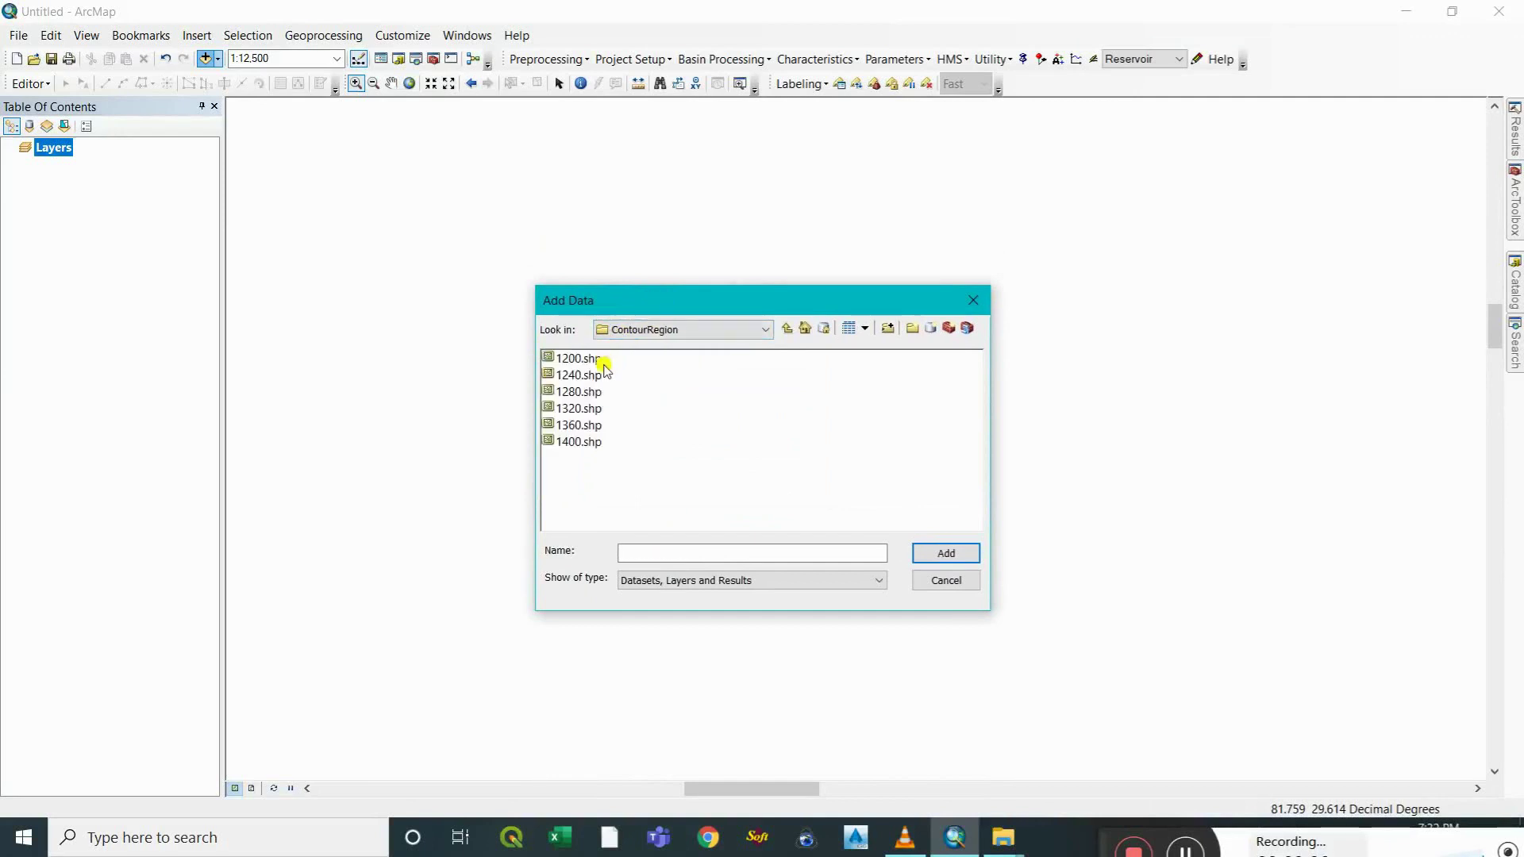
pyautogui.moveTo(596, 453); pyautogui.dragTo(580, 355)
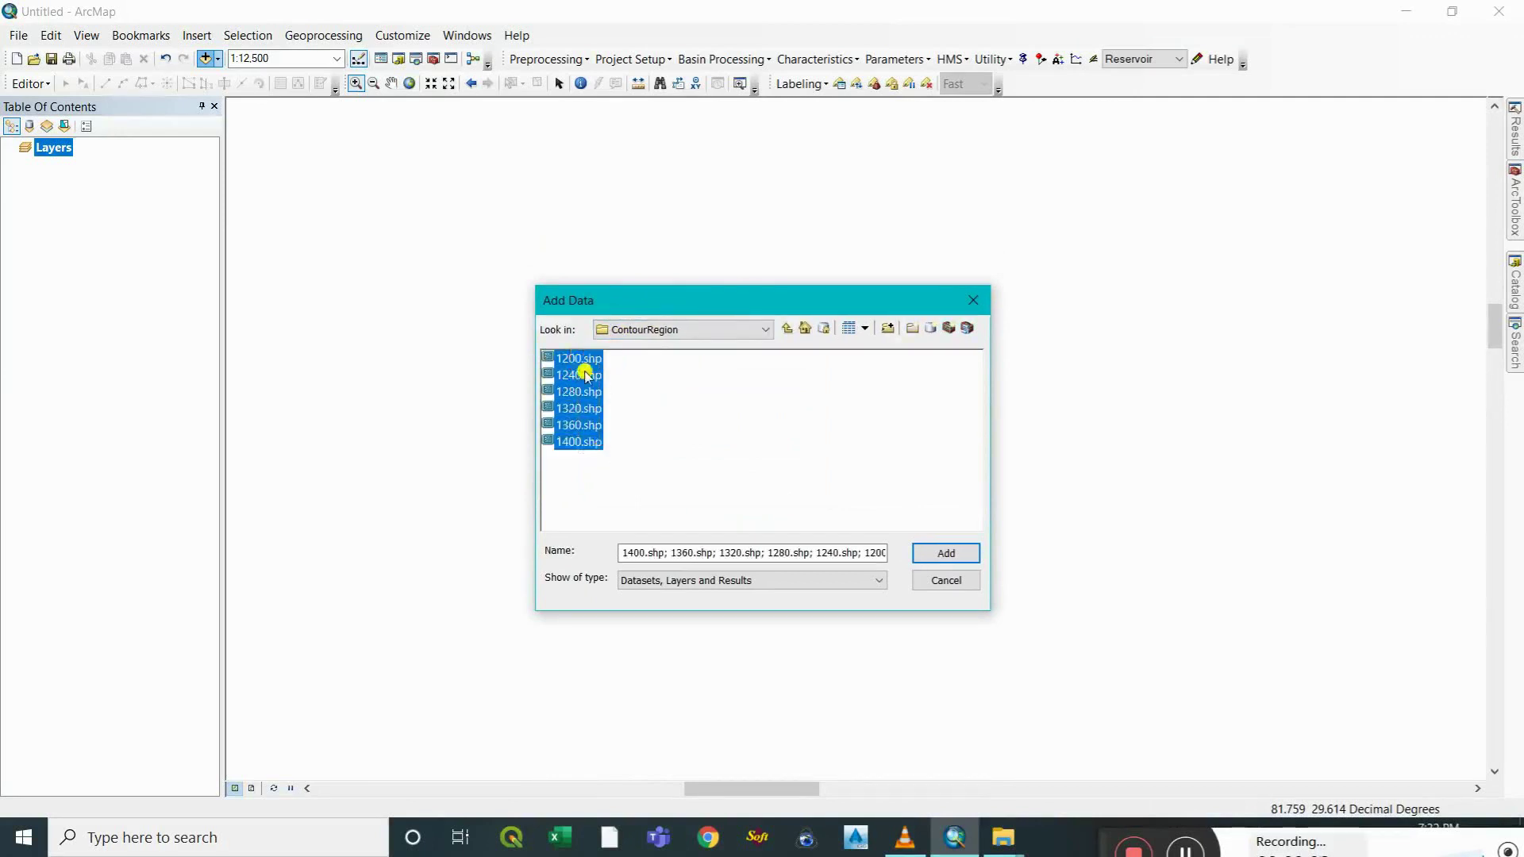
pyautogui.click(918, 556)
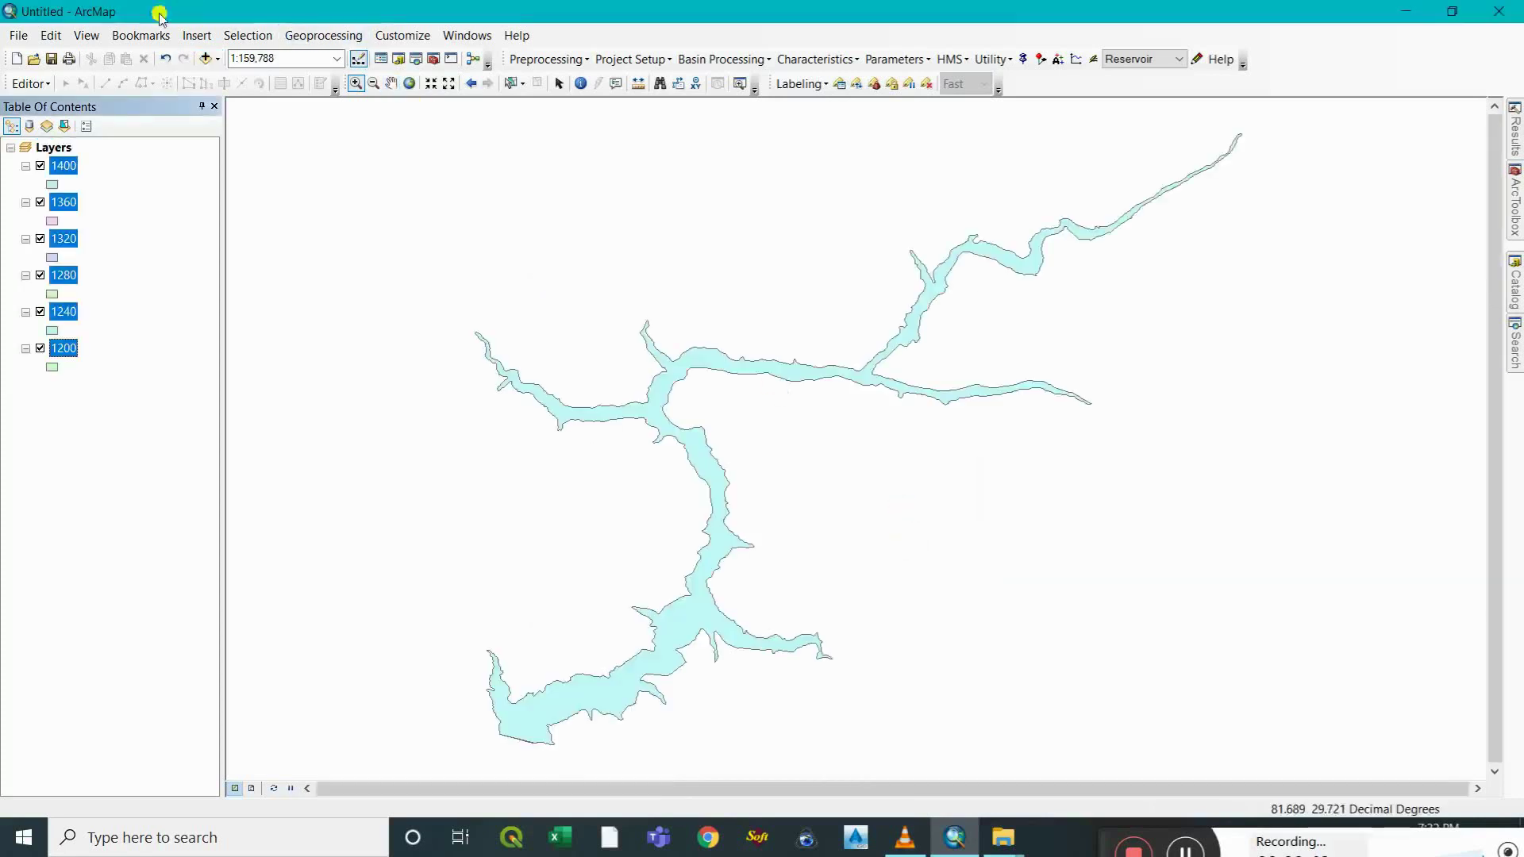
# Add the Road shapefile from the Road folder inside Demo to the map.
pyautogui.click(205, 58)
pyautogui.click(671, 289)
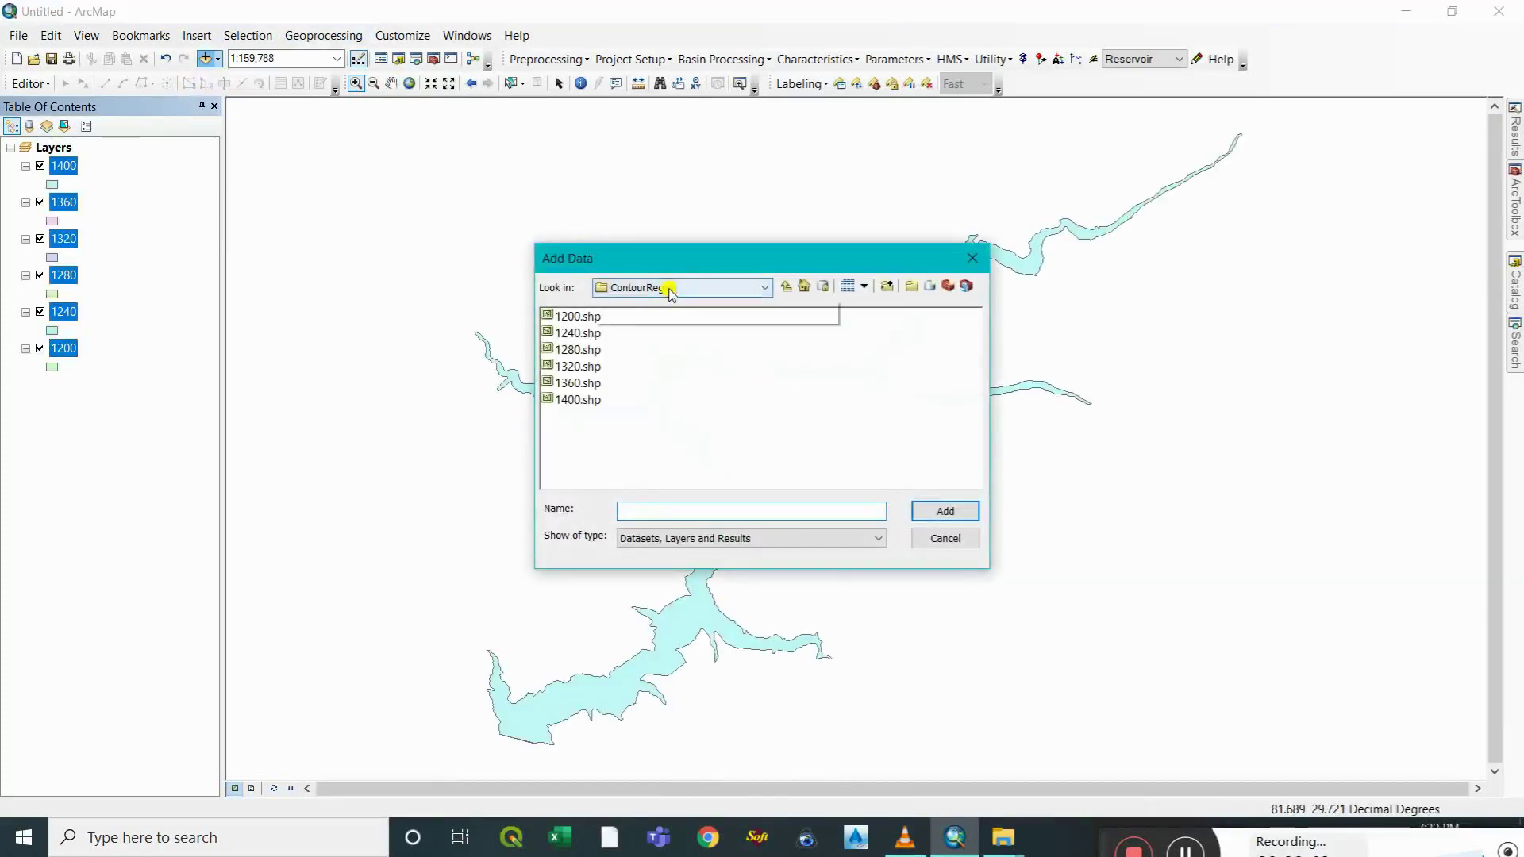
pyautogui.click(861, 359)
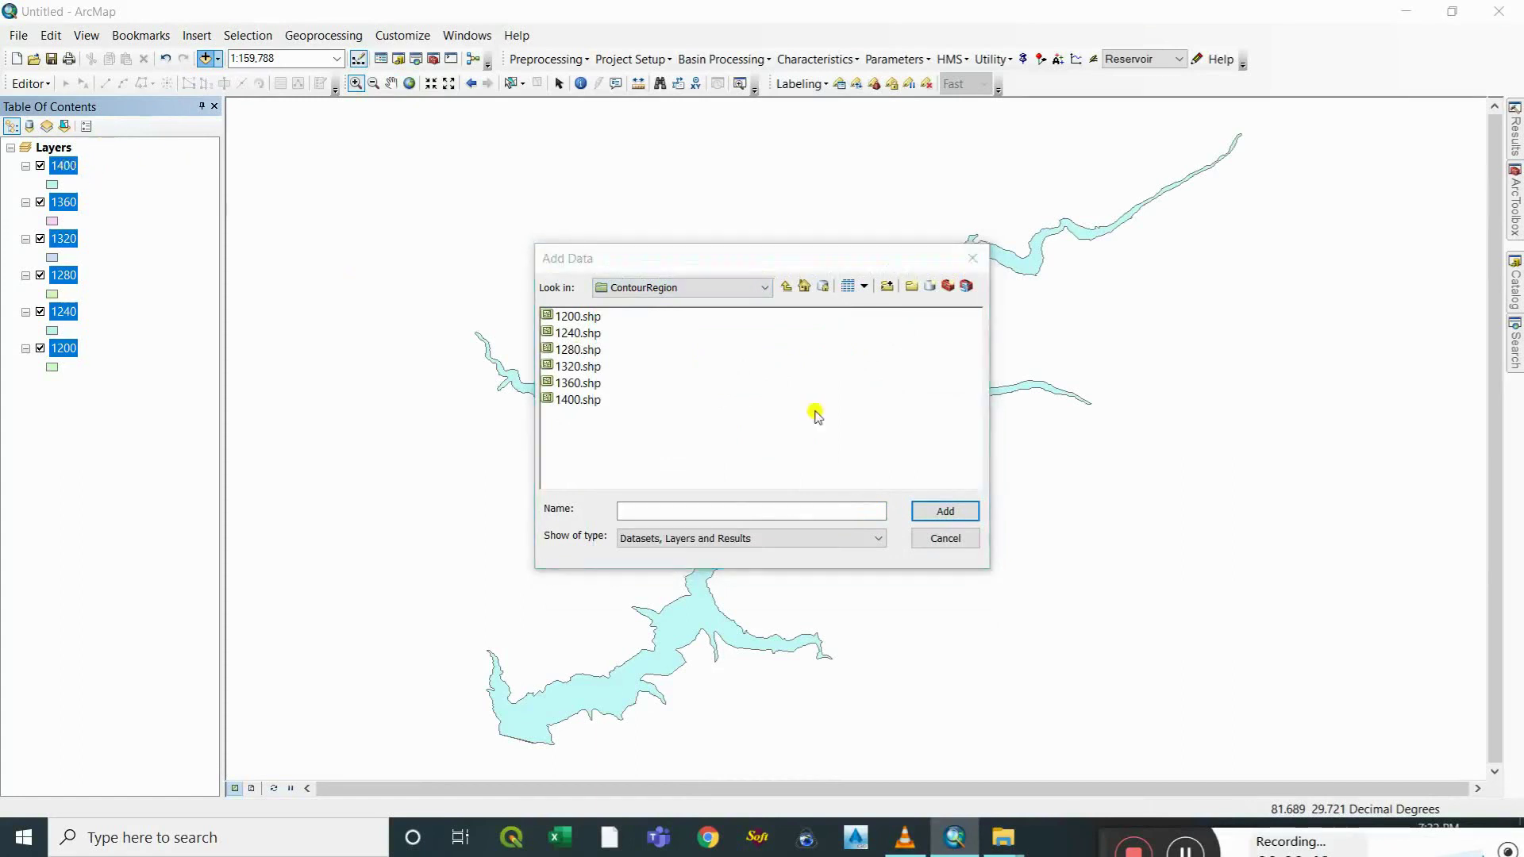
pyautogui.click(749, 290)
pyautogui.scroll(1, 683, 349)
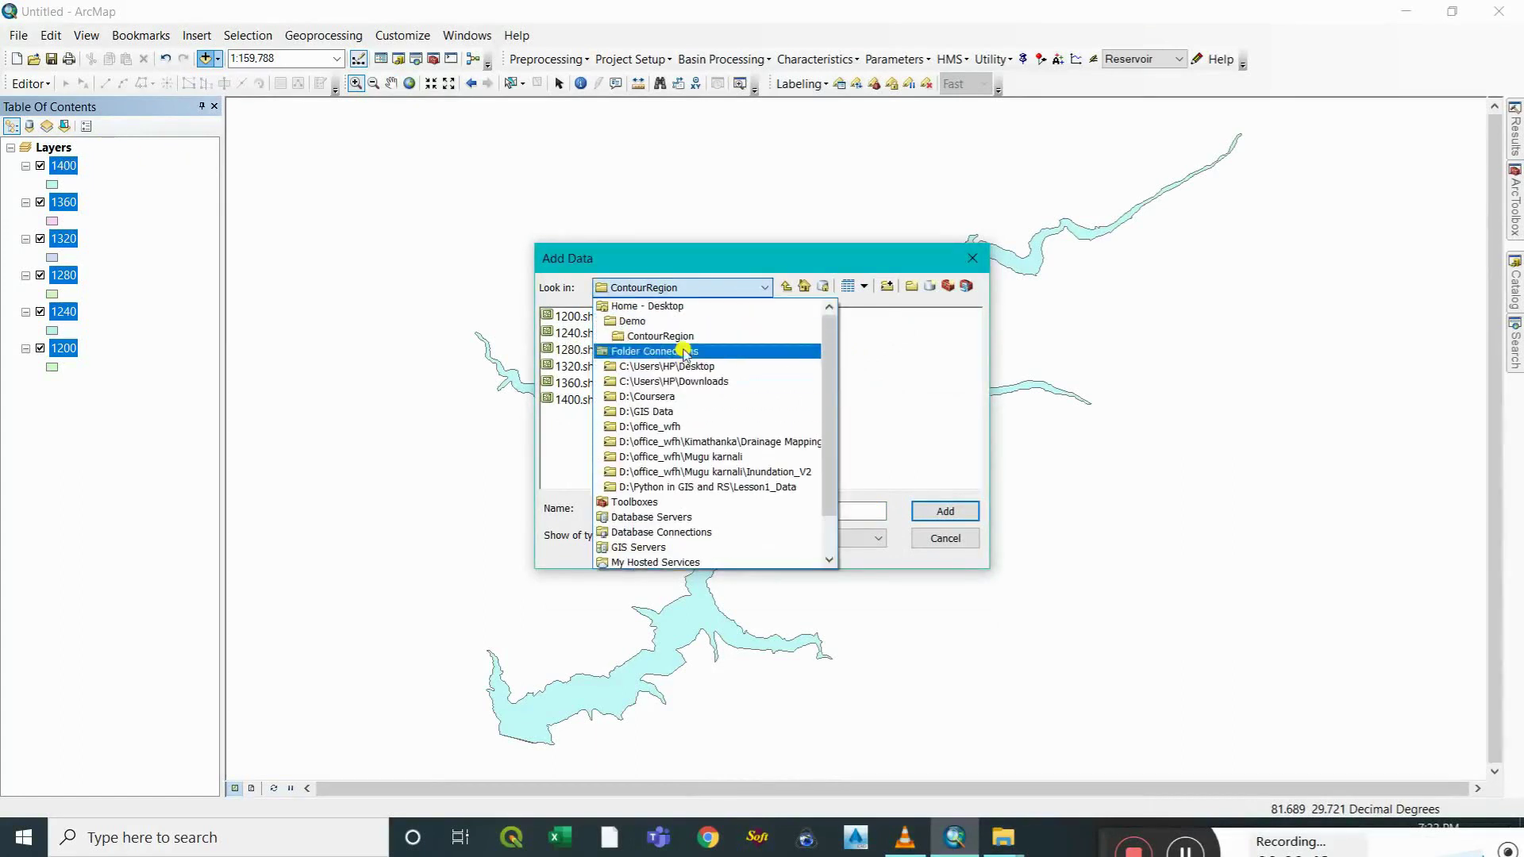
pyautogui.click(683, 320)
pyautogui.doubleClick(575, 335)
pyautogui.click(578, 317)
pyautogui.click(917, 511)
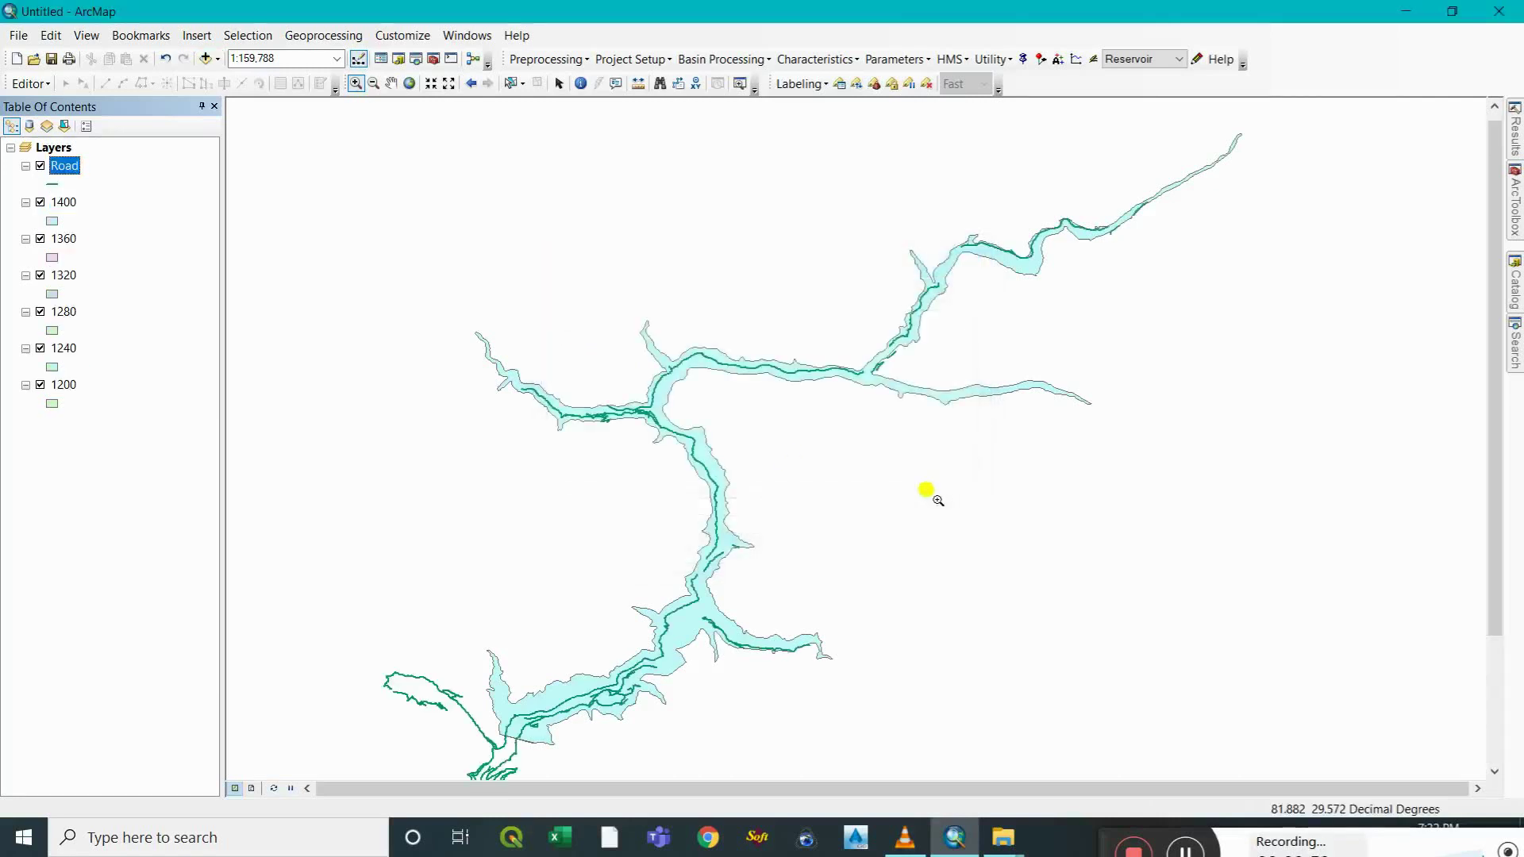
# Remove all six contour region layers, 1400 through 1200, from the map.
pyautogui.scroll(-2, 732, 436)
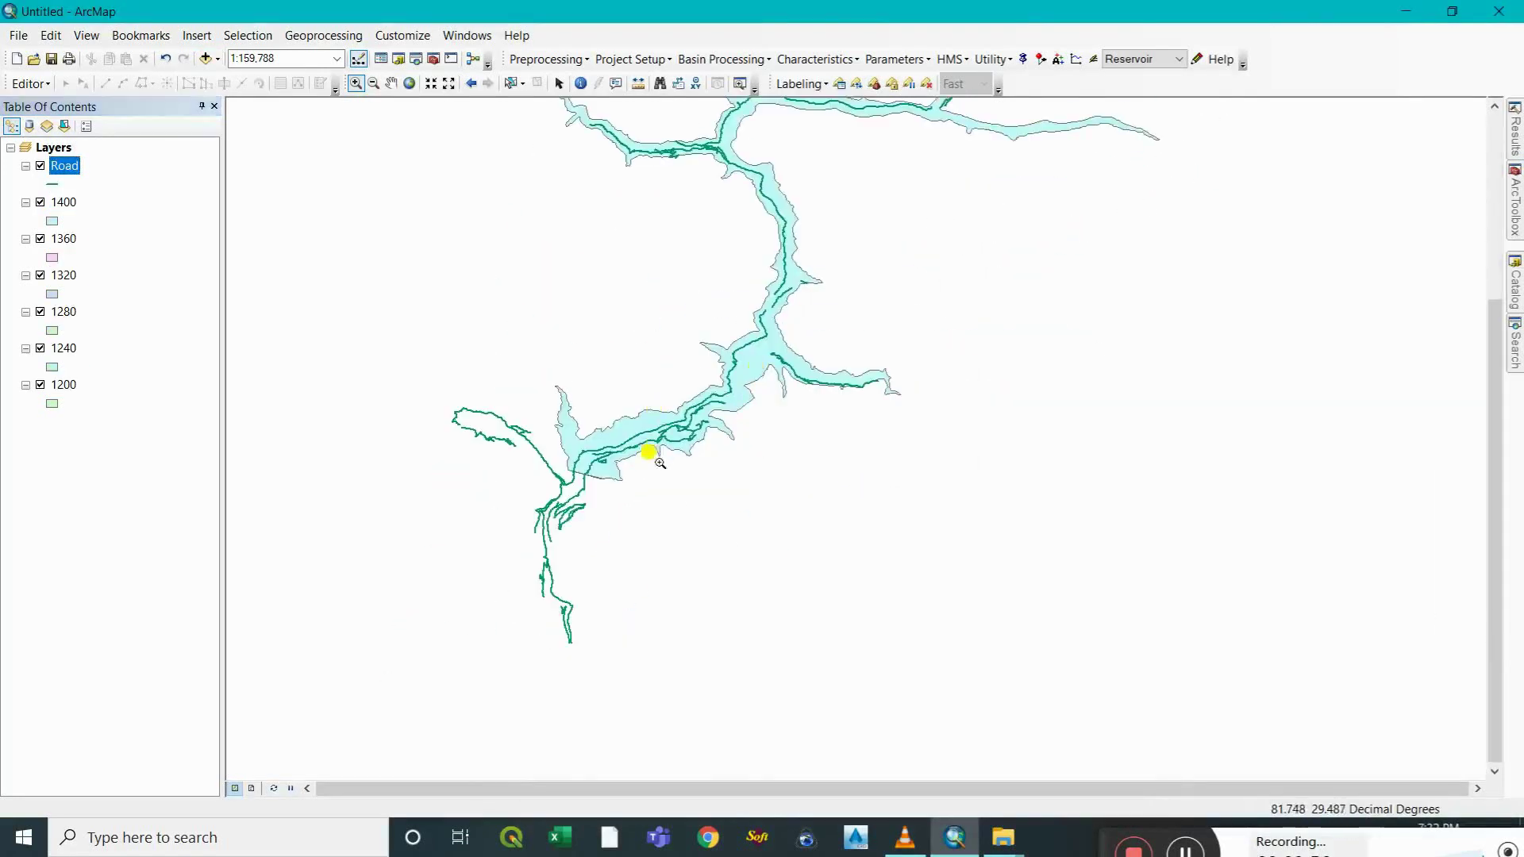
pyautogui.scroll(-1, 643, 428)
pyautogui.scroll(-3, 643, 429)
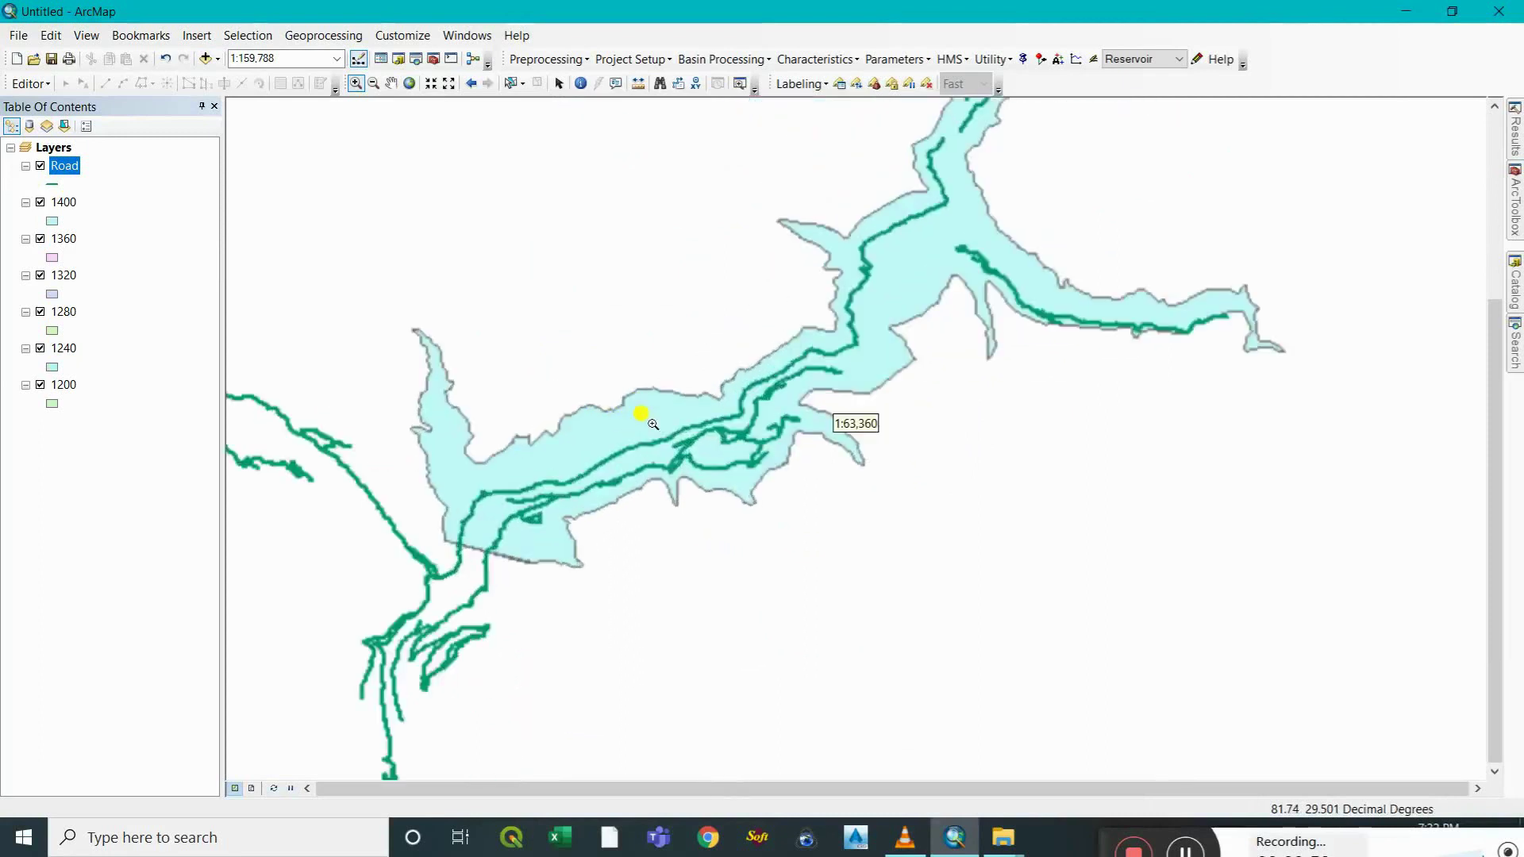
pyautogui.click(63, 203)
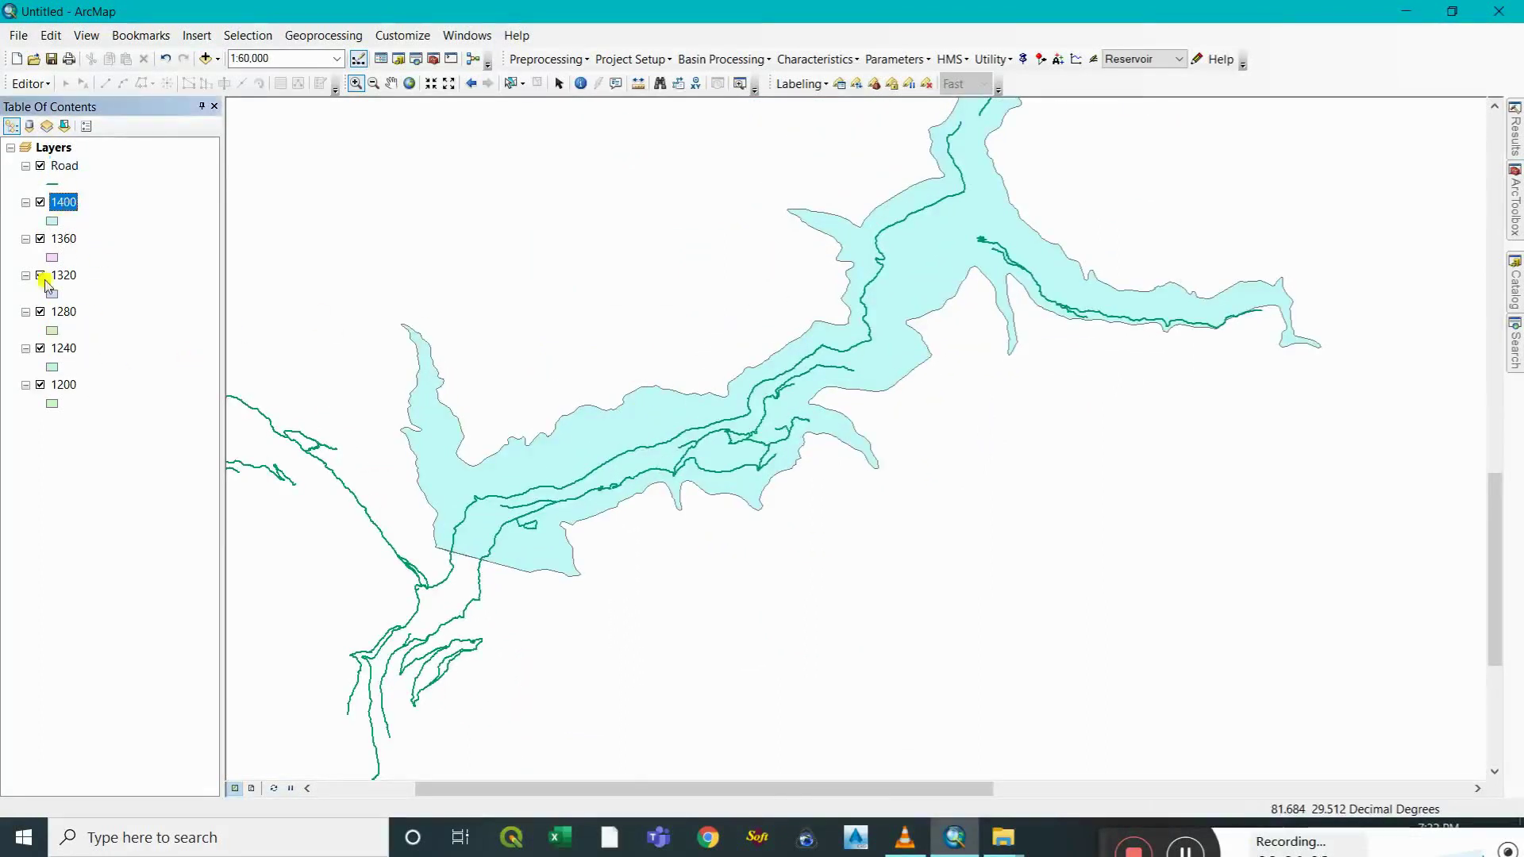
pyautogui.keyDown('shift'); pyautogui.click(64, 386); pyautogui.keyUp('shift')
pyautogui.rightClick(69, 386)
pyautogui.click(111, 418)
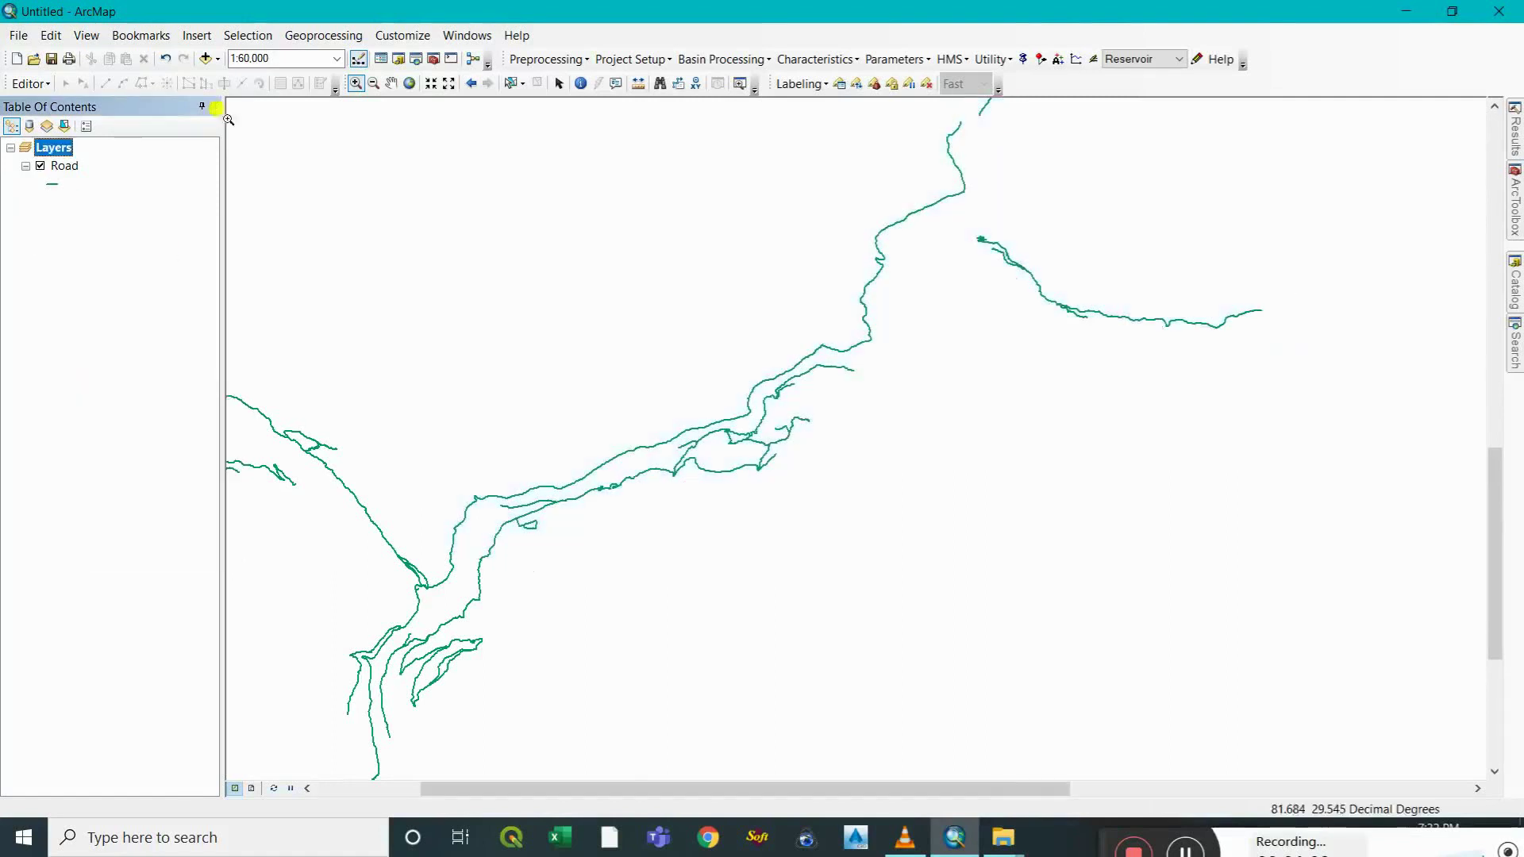
# Add the shapefiles 1200 to 1400 from the ContourRegion folder again, stacked below Road with 1200 uppermost.
pyautogui.click(206, 58)
pyautogui.click(786, 286)
pyautogui.doubleClick(589, 321)
pyautogui.moveTo(611, 314); pyautogui.dragTo(775, 456)
pyautogui.click(925, 510)
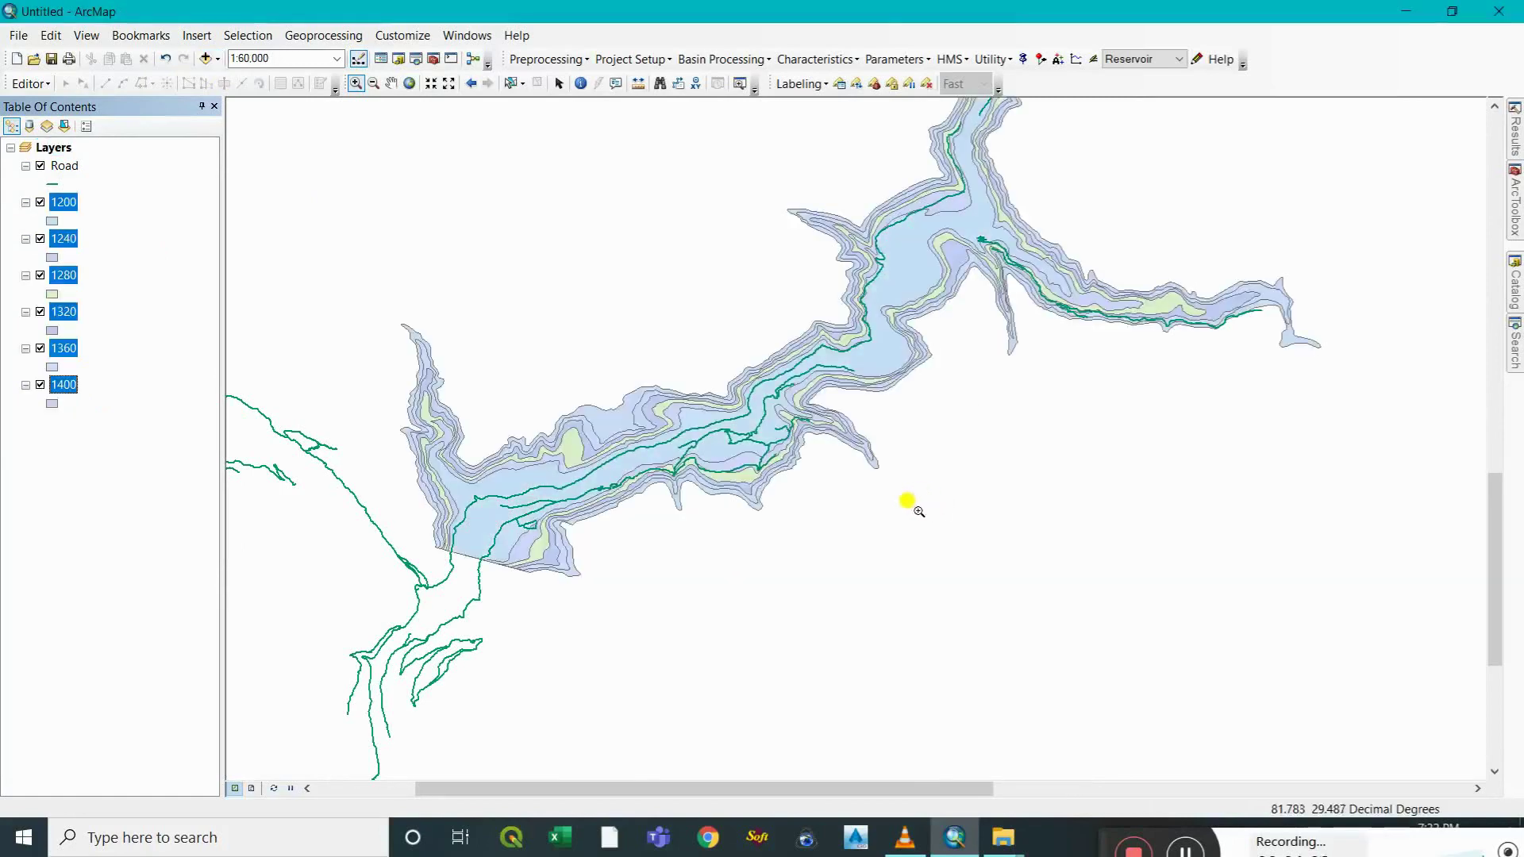
# Turn off the visibility of the six contour region layers together.
pyautogui.scroll(-3, 659, 530)
pyautogui.scroll(-1, 577, 514)
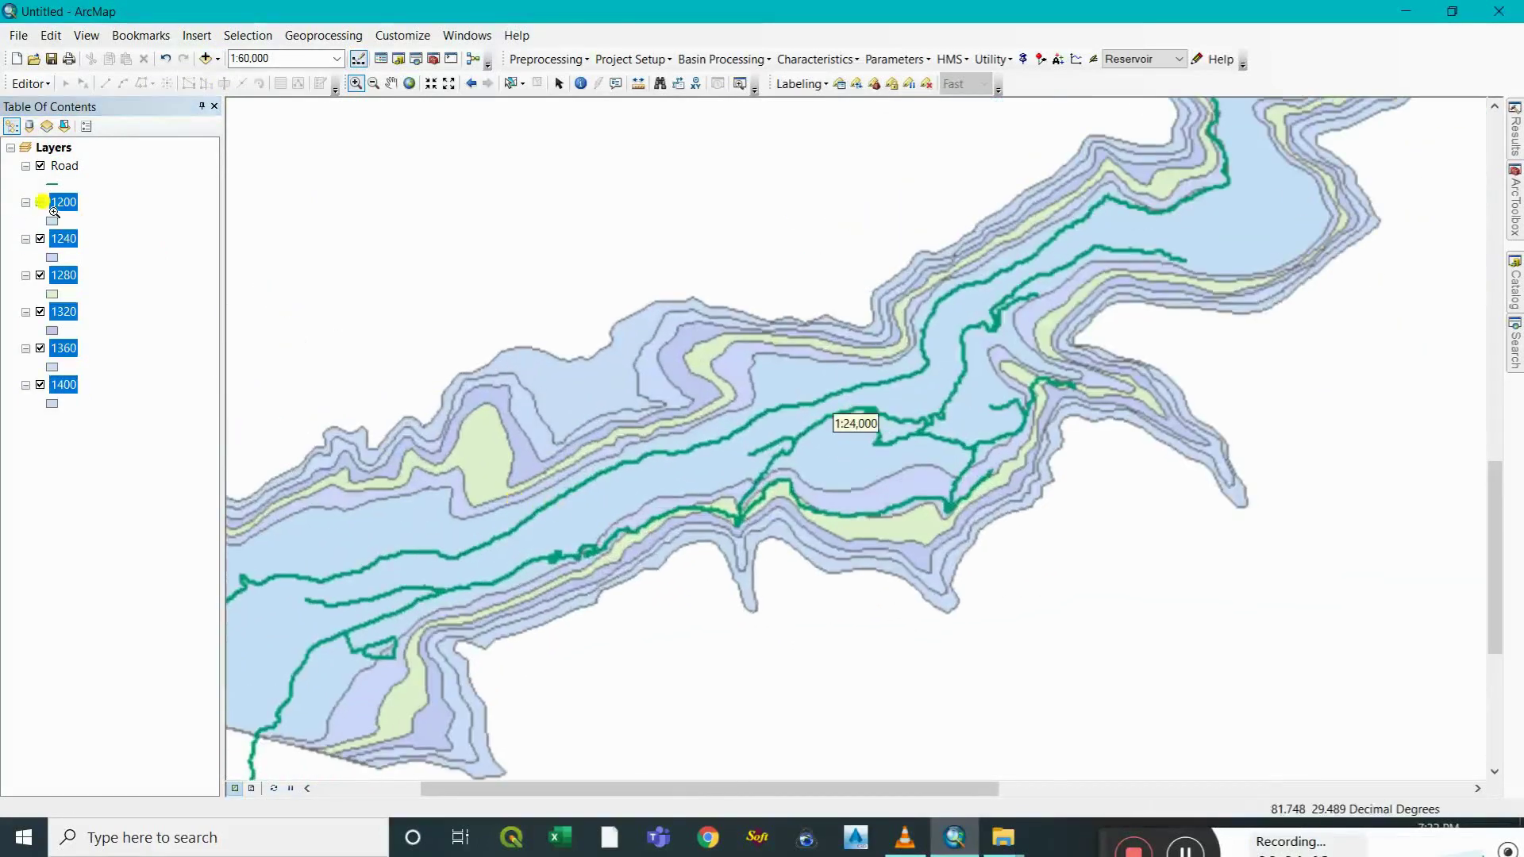
pyautogui.rightClick(64, 204)
pyautogui.click(115, 300)
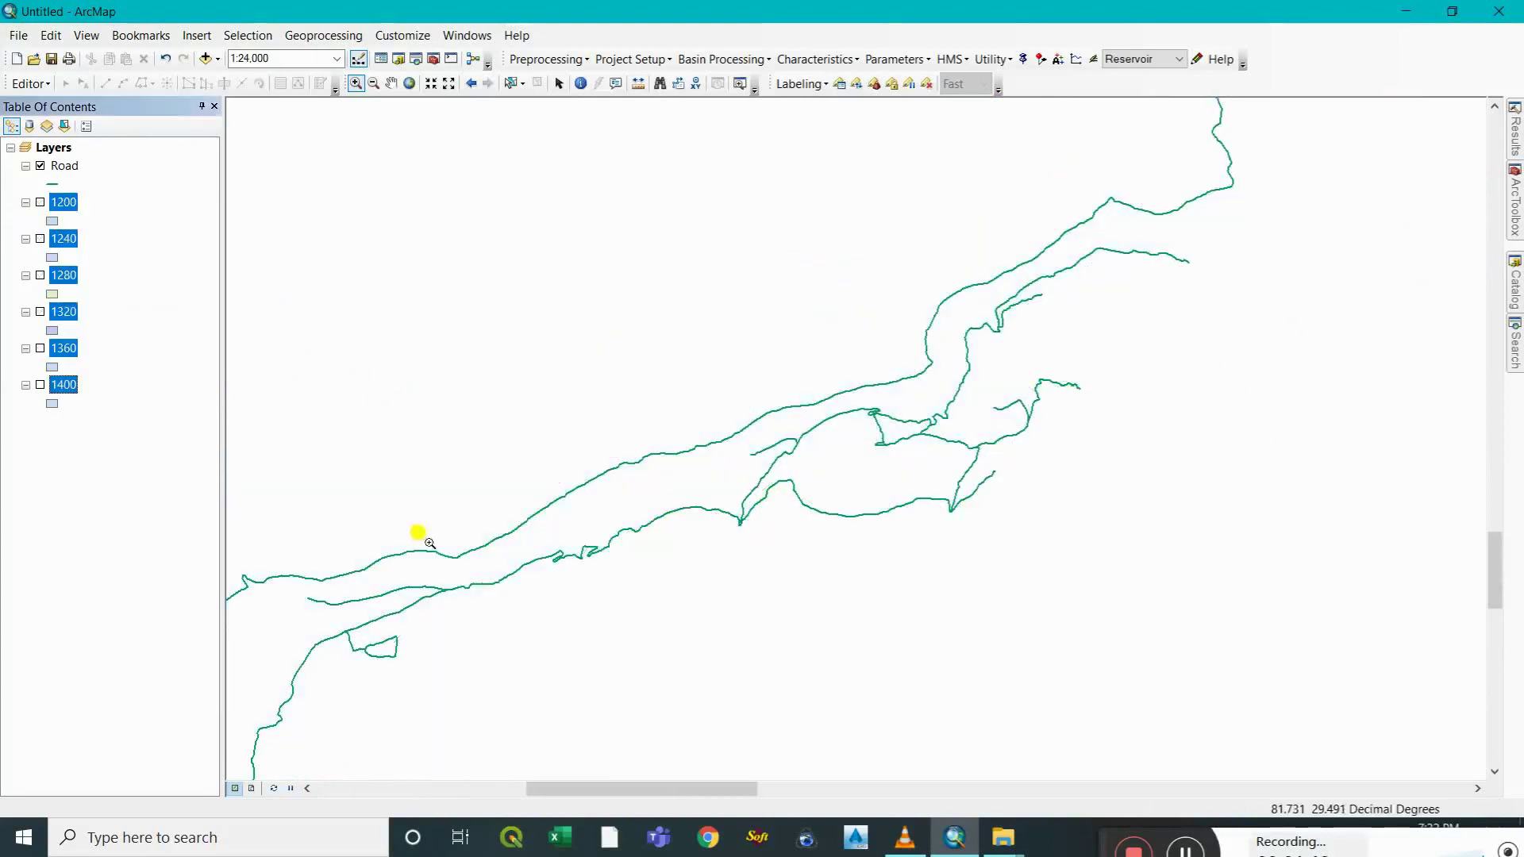
# Hide the Road layer and show the contour region layers one by one, from 1400 down to 1200.
pyautogui.click(40, 385)
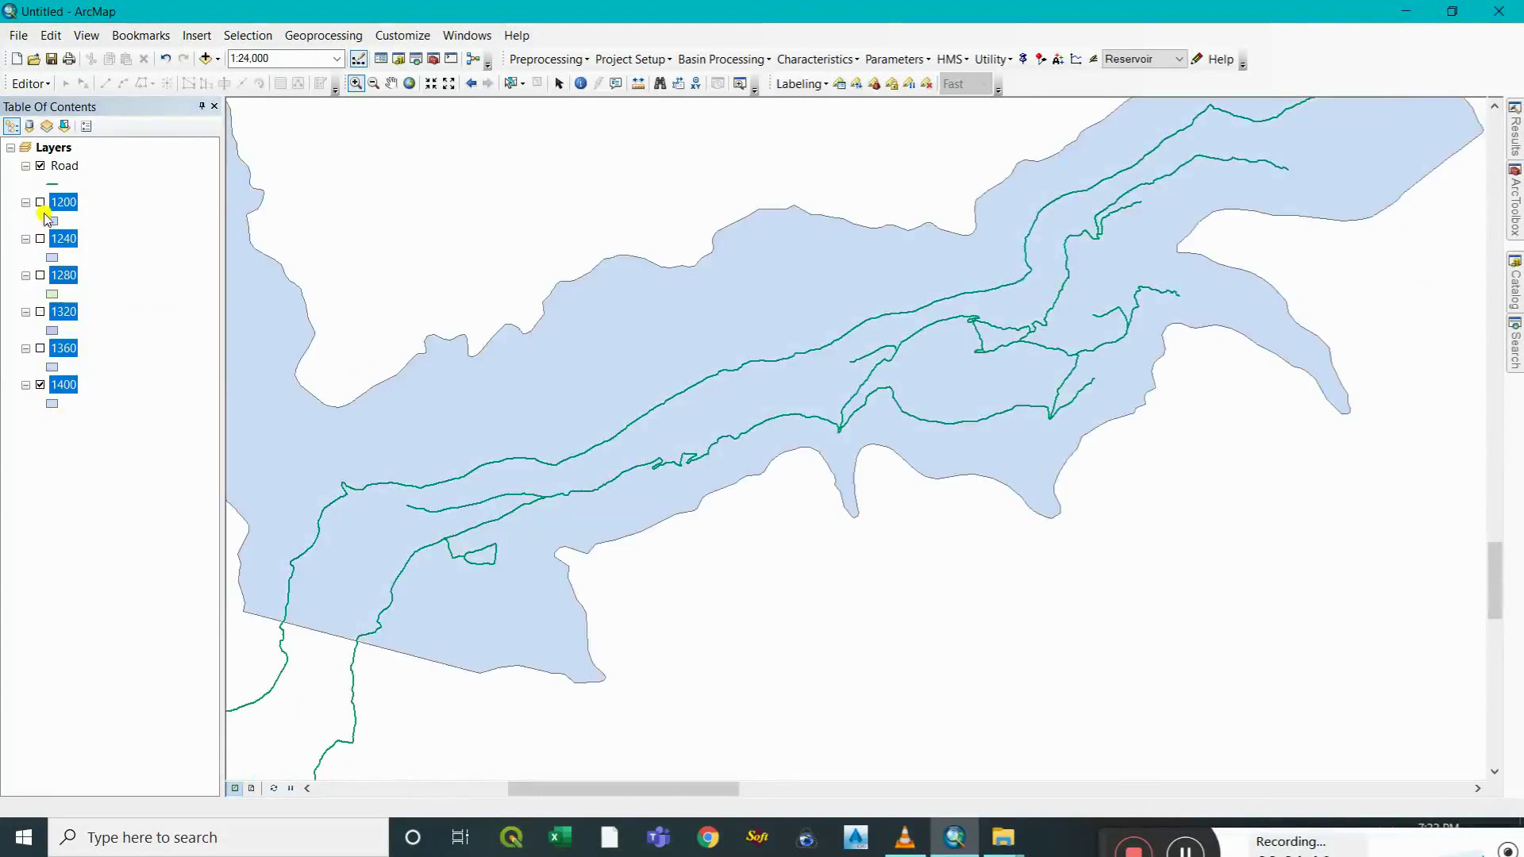
pyautogui.click(40, 166)
pyautogui.click(39, 348)
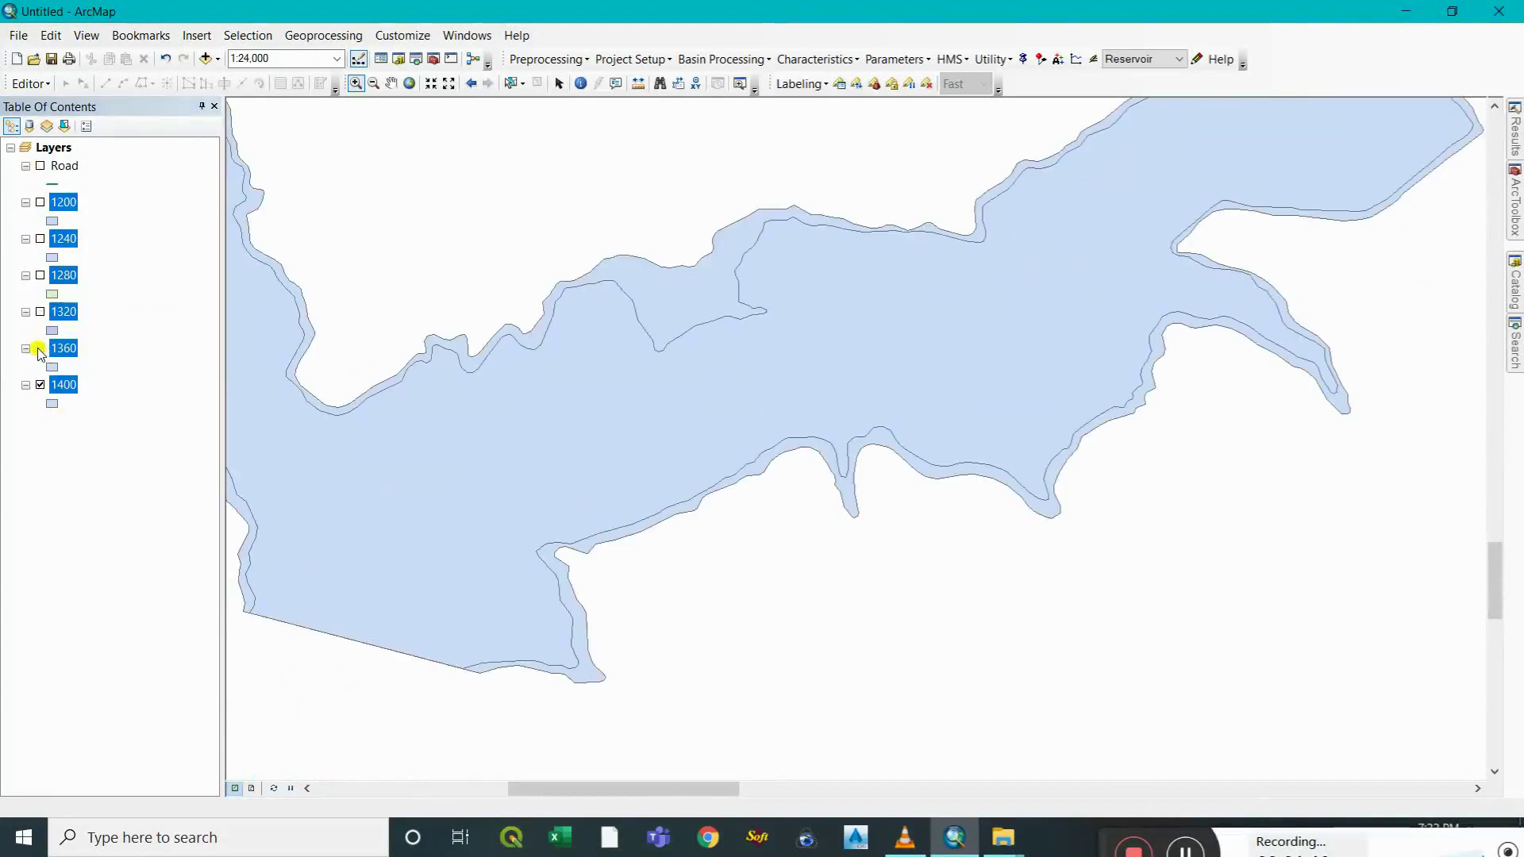
pyautogui.click(40, 313)
pyautogui.click(41, 276)
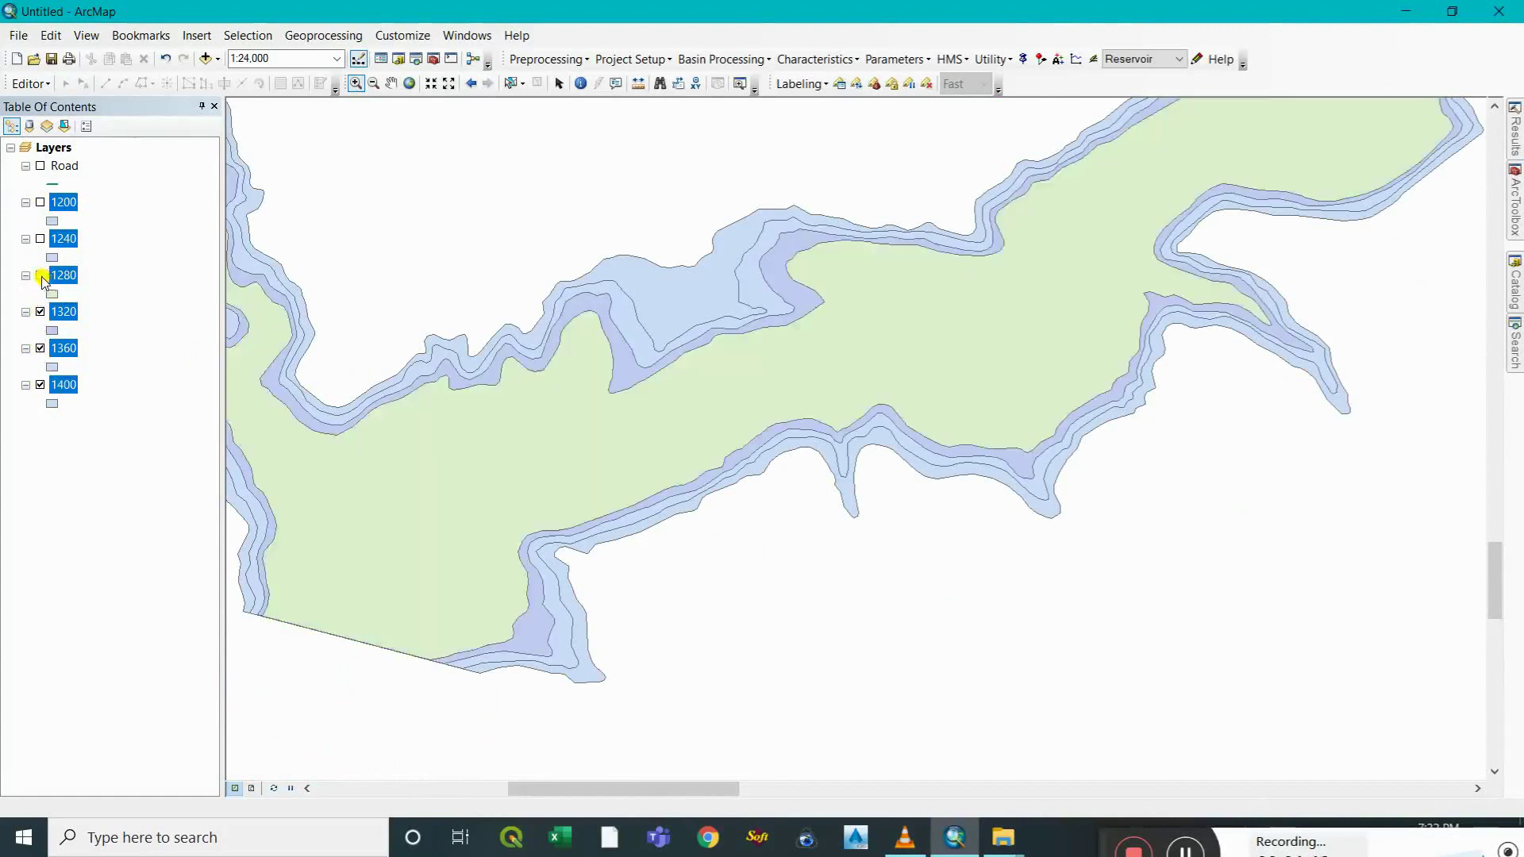
pyautogui.click(41, 240)
pyautogui.click(39, 204)
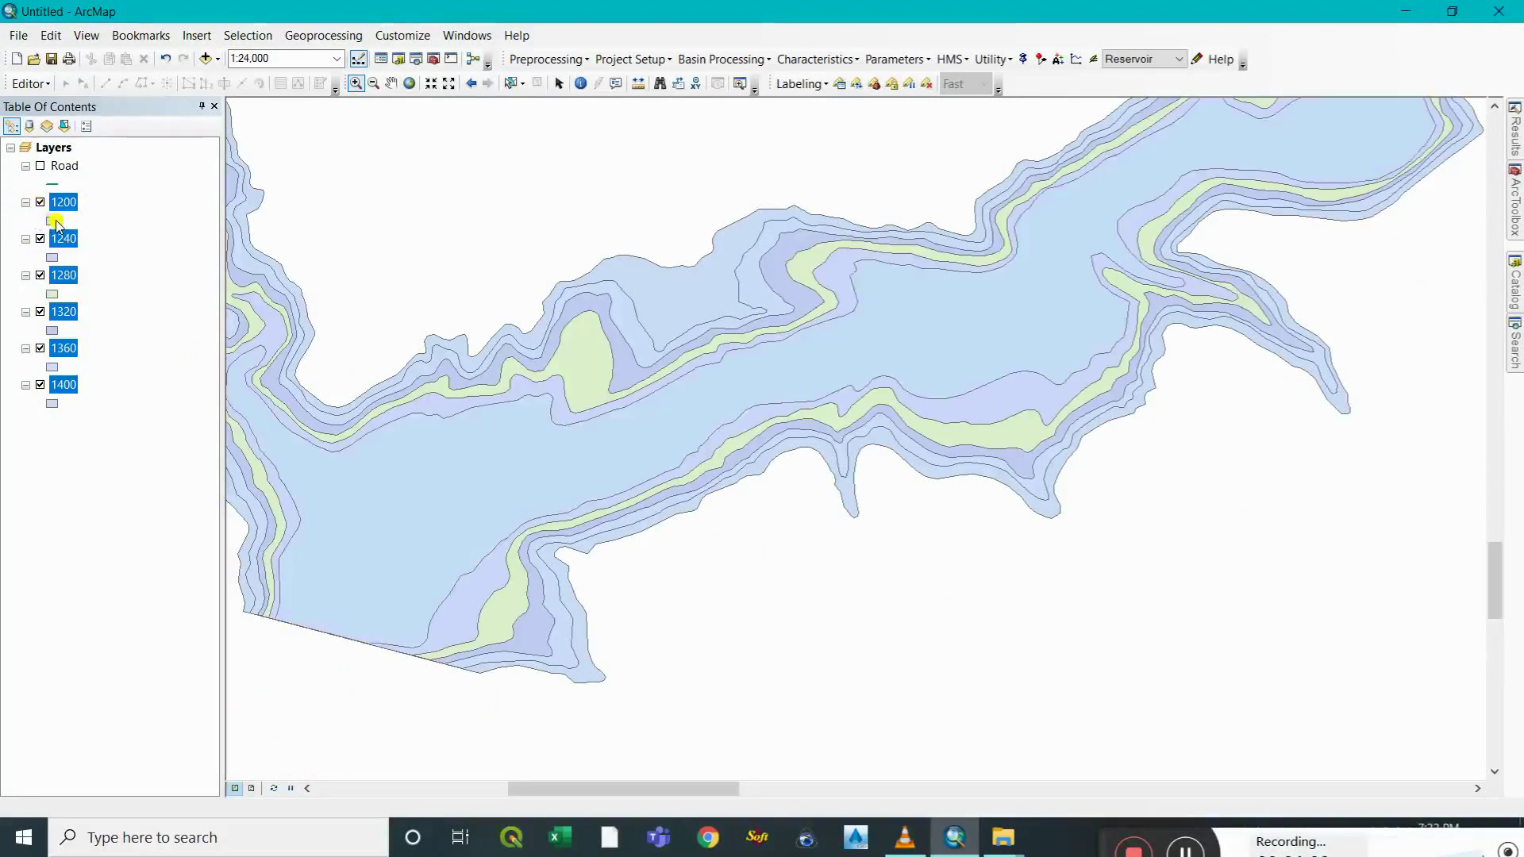
pyautogui.scroll(2, 609, 415)
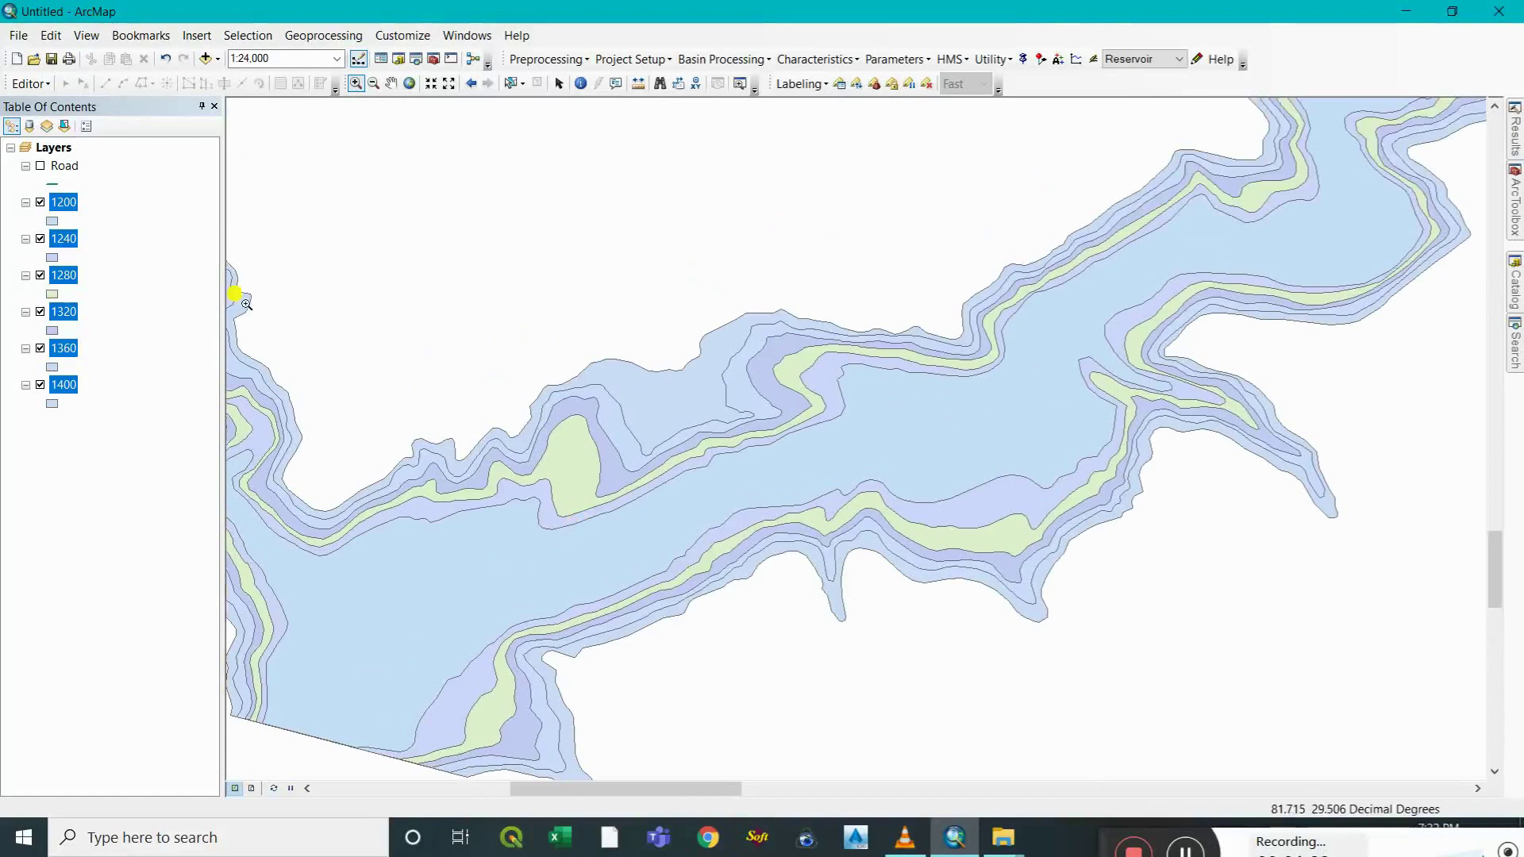
# Make the Road layer visible and change its symbol to a thicker red line.
pyautogui.click(41, 167)
pyautogui.moveTo(893, 580)
pyautogui.mouseDown()
pyautogui.moveTo(582, 671)
pyautogui.moveTo(902, 245)
pyautogui.moveTo(769, 512)
pyautogui.moveTo(817, 436)
pyautogui.moveTo(847, 333)
pyautogui.moveTo(868, 445)
pyautogui.mouseUp()
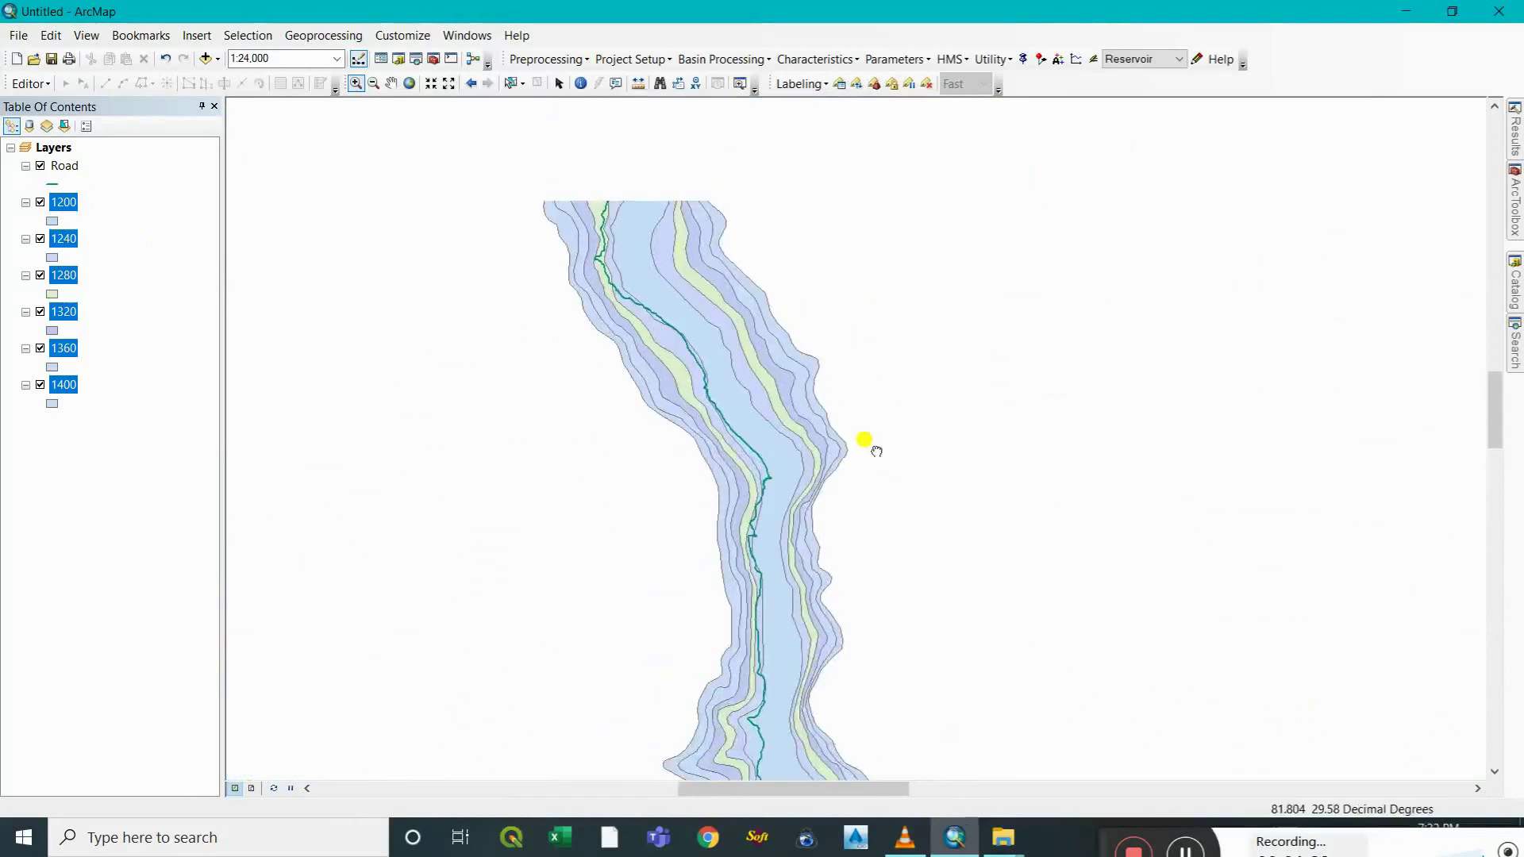
pyautogui.click(53, 184)
pyautogui.click(340, 413)
pyautogui.click(570, 618)
pyautogui.moveTo(592, 592); pyautogui.dragTo(880, 640)
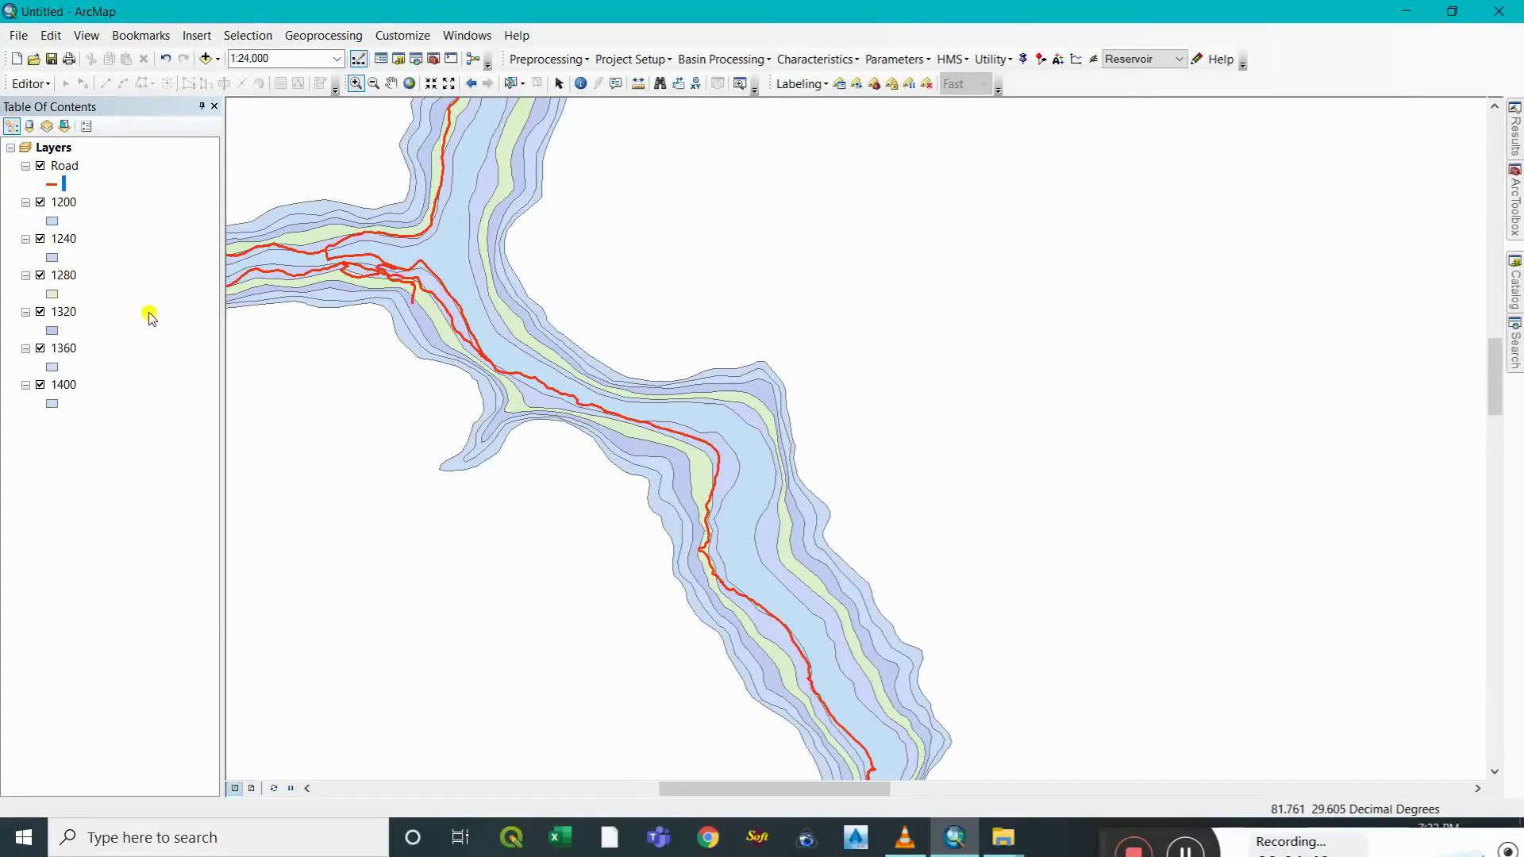
# Open a new ModelBuilder model and place its window over the map.
pyautogui.click(471, 61)
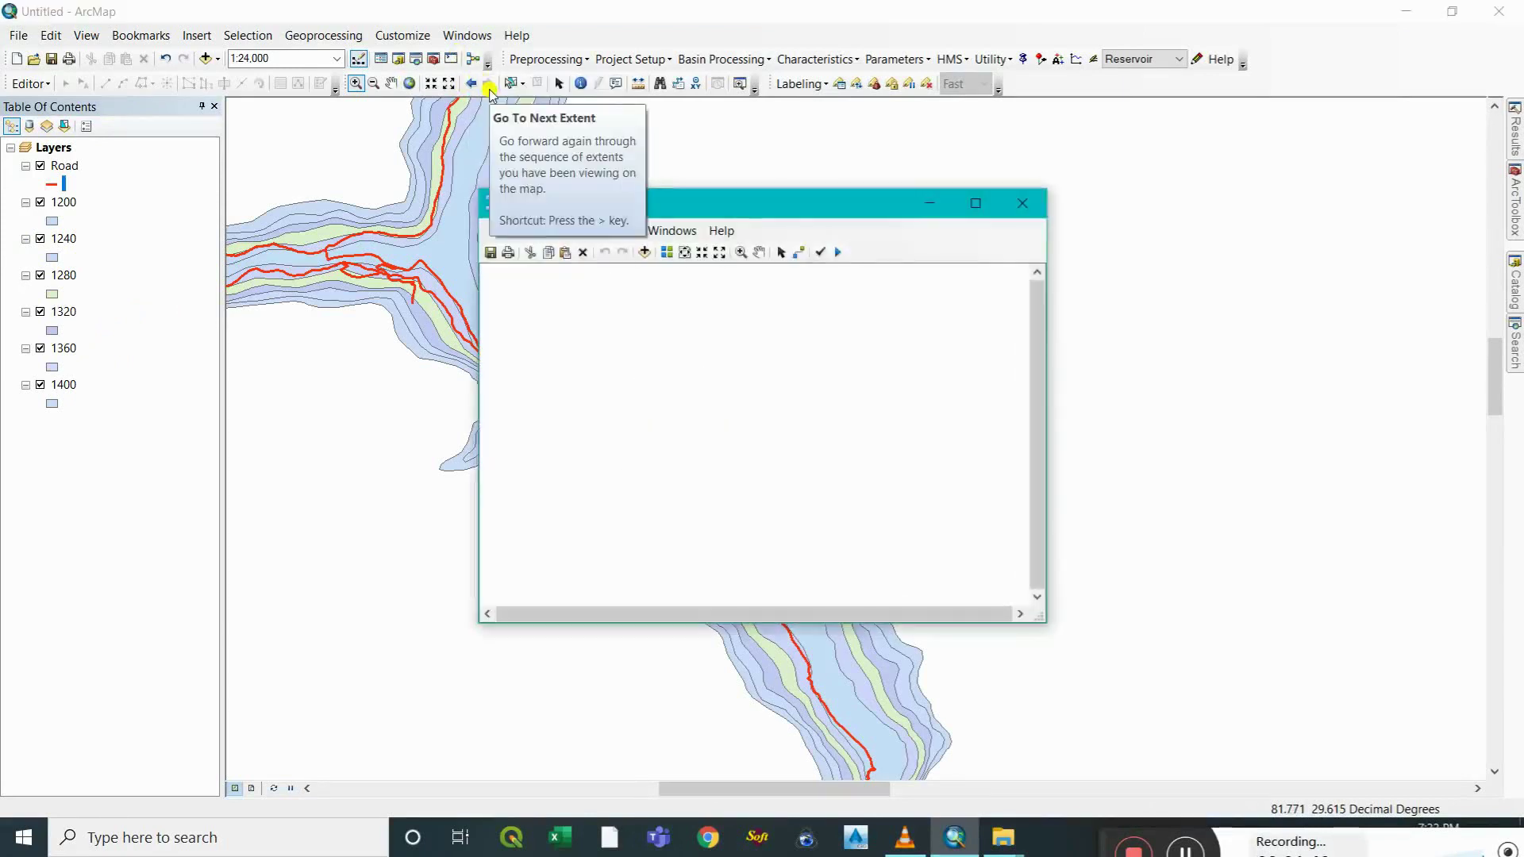
pyautogui.moveTo(665, 208); pyautogui.dragTo(662, 241)
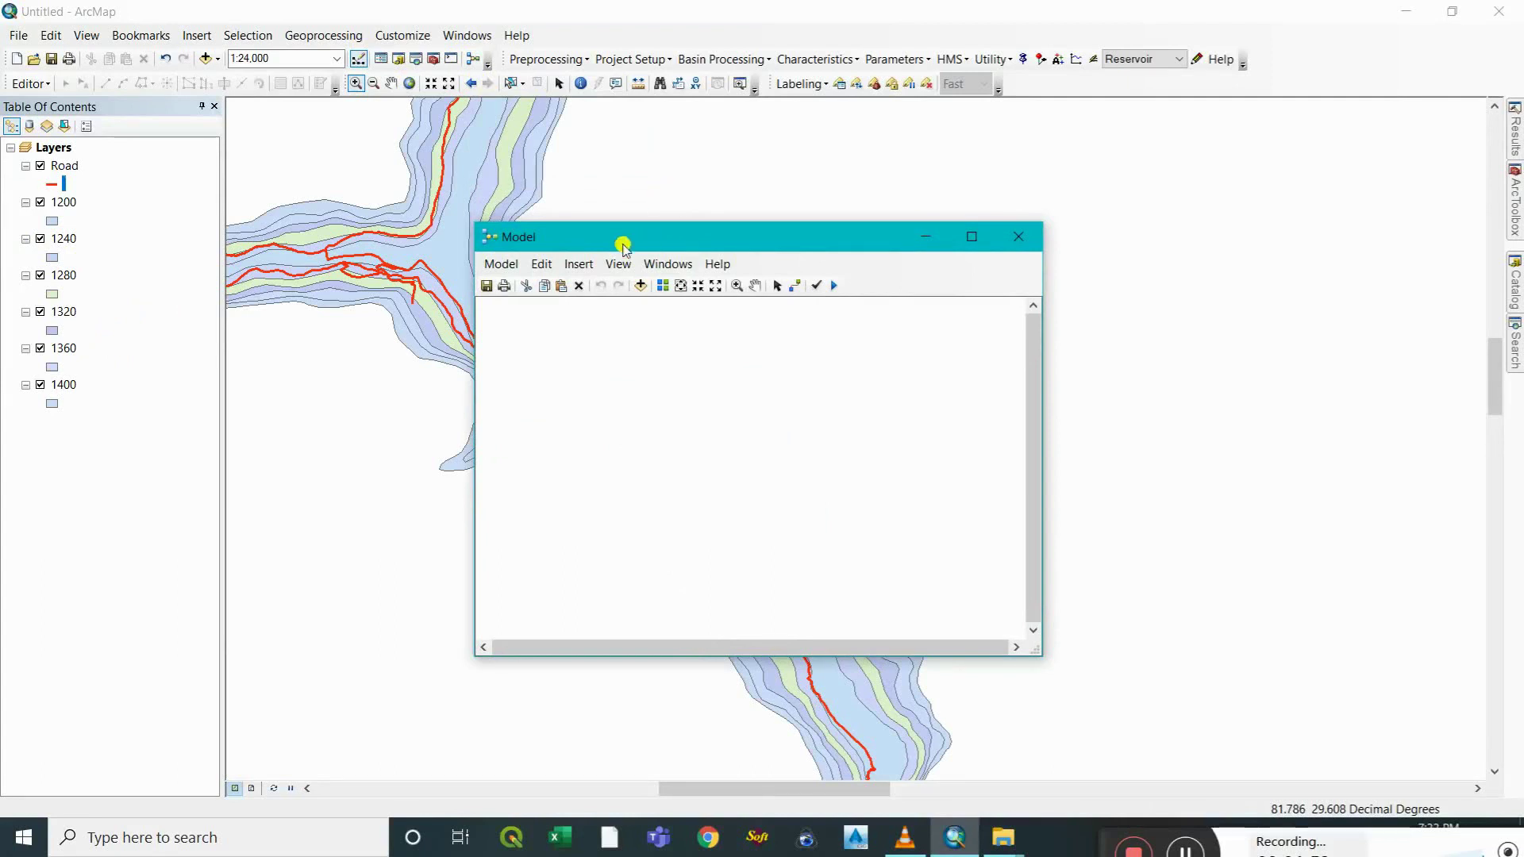
pyautogui.moveTo(627, 240); pyautogui.dragTo(552, 202)
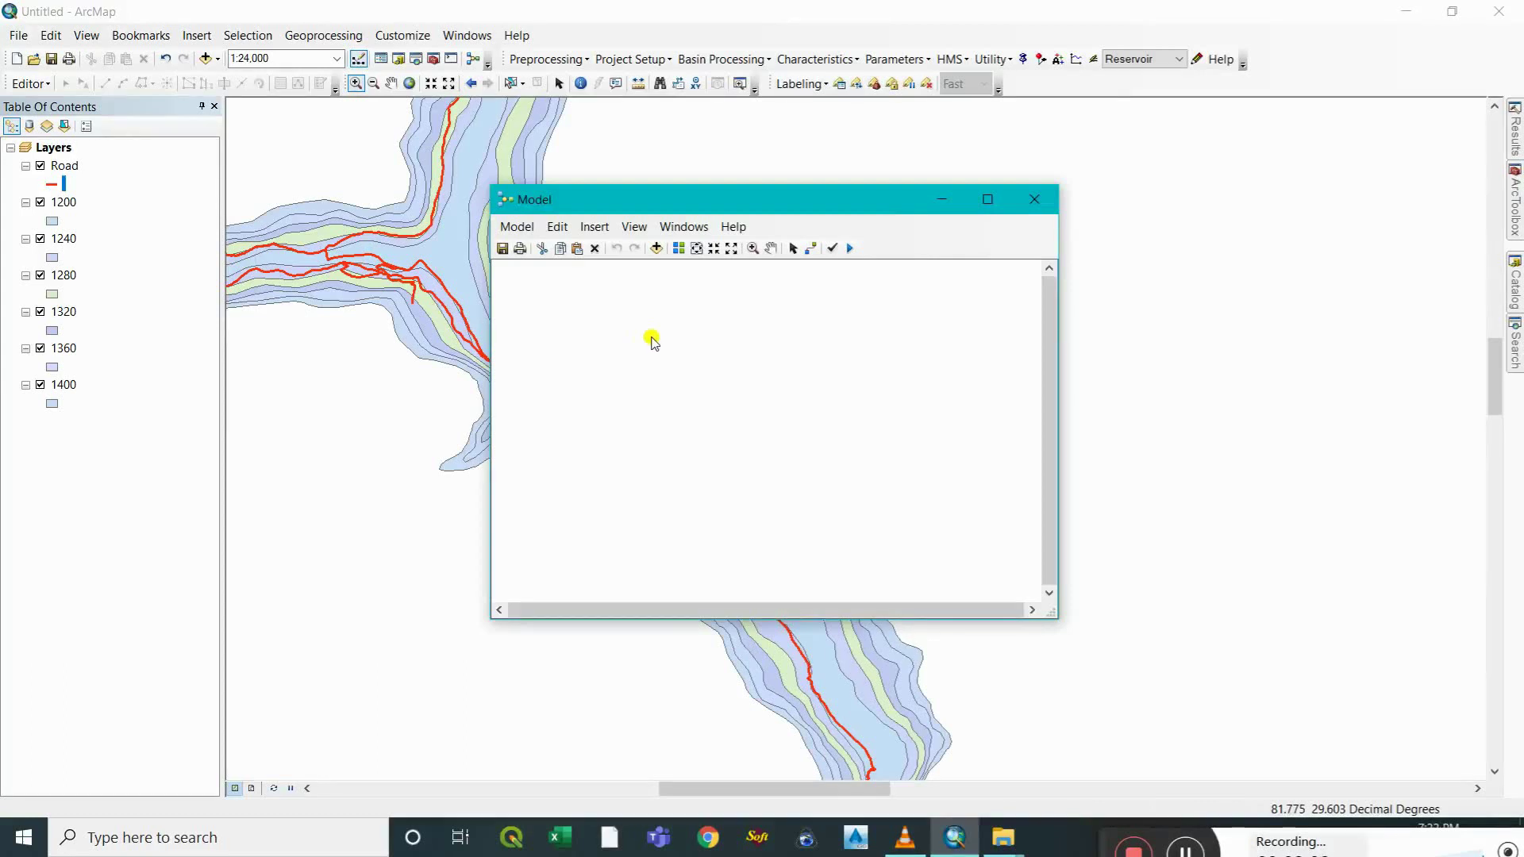
pyautogui.moveTo(643, 204); pyautogui.dragTo(599, 229)
pyautogui.moveTo(881, 224); pyautogui.dragTo(902, 191)
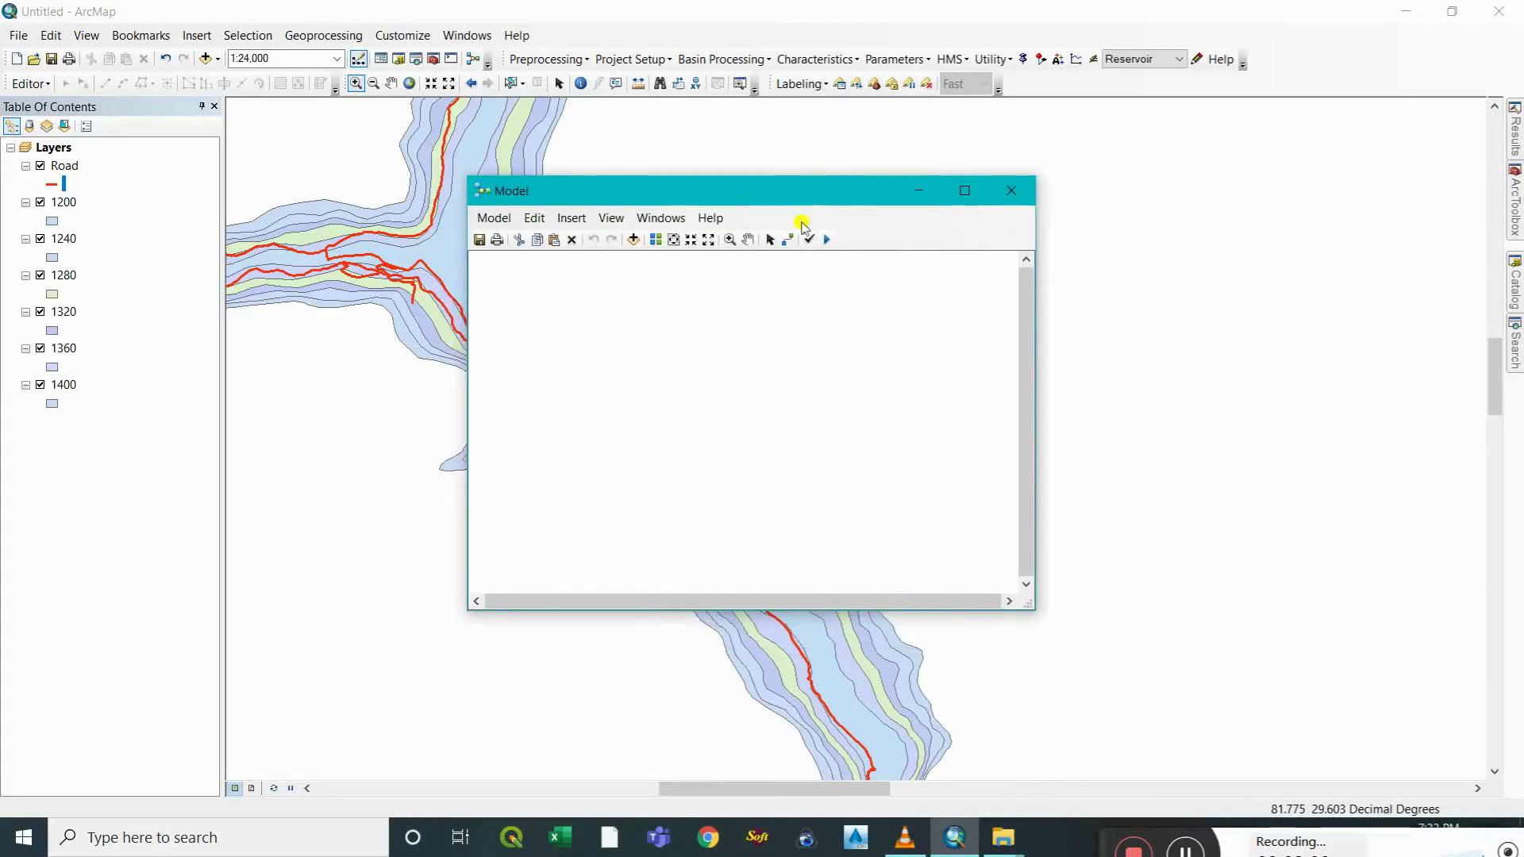
# Insert a Feature Classes iterator into the model and arrange its elements on the canvas.
pyautogui.click(572, 217)
pyautogui.moveTo(603, 326)
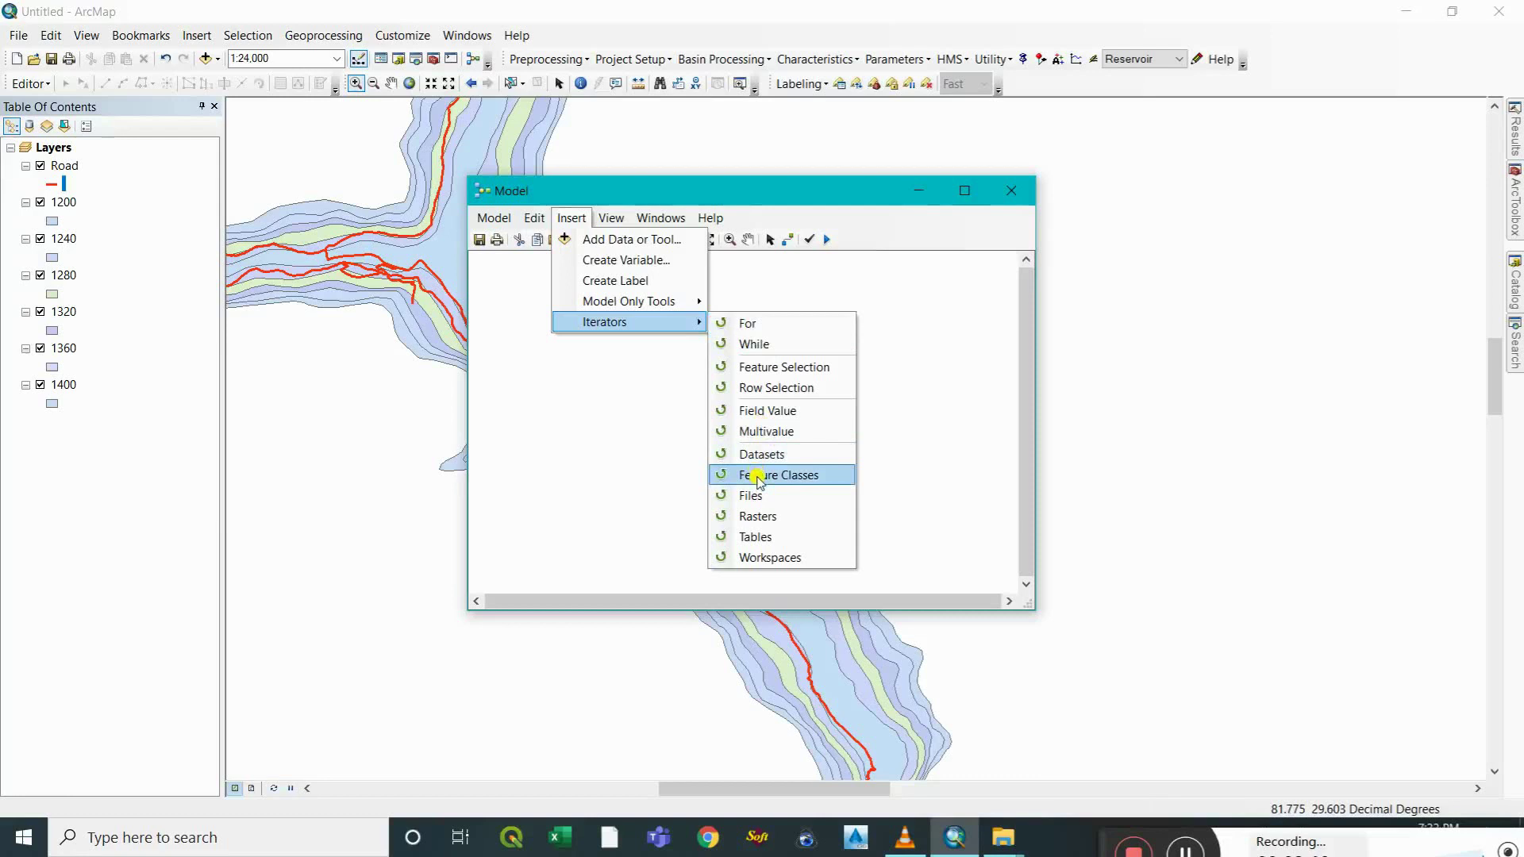
pyautogui.click(796, 450)
pyautogui.moveTo(683, 302); pyautogui.dragTo(776, 339)
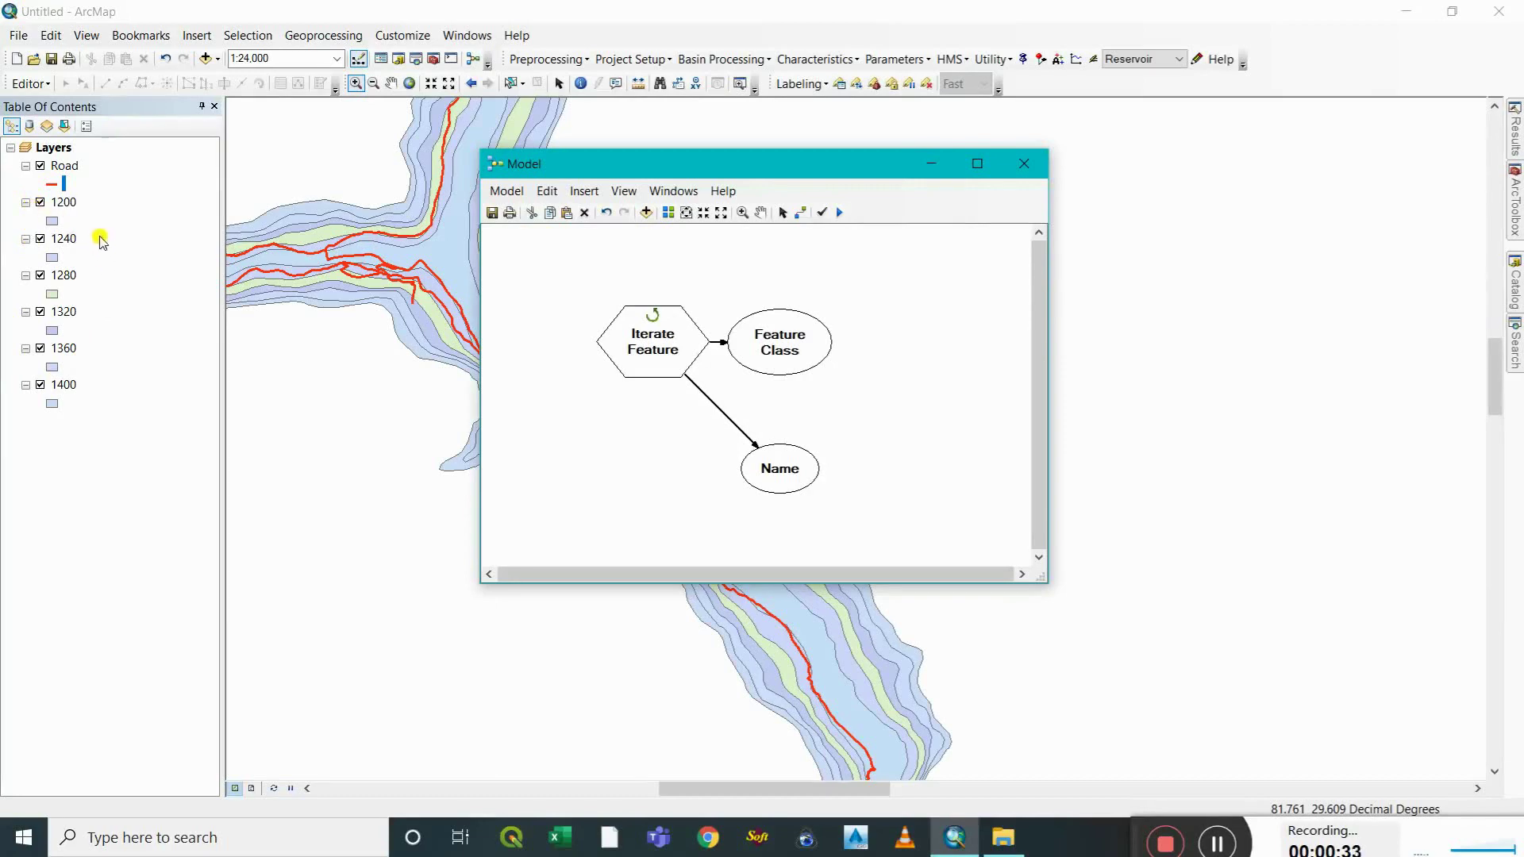
# Switch to File Explorer and examine the Demo folder and the contour shapefiles in ContourRegion.
pyautogui.click(1002, 835)
pyautogui.scroll(5, 769, 581)
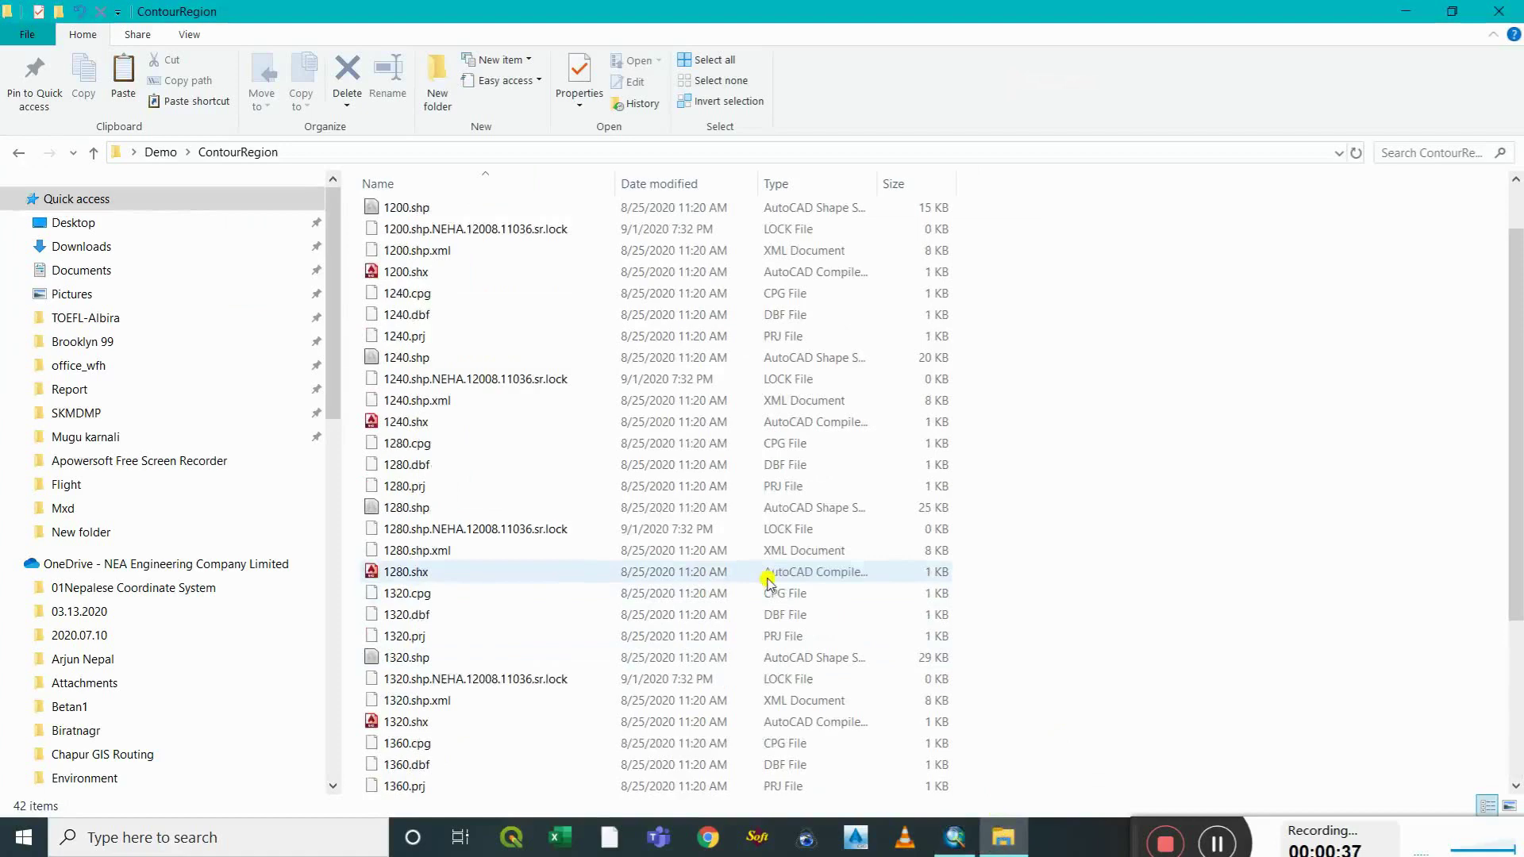
pyautogui.click(160, 153)
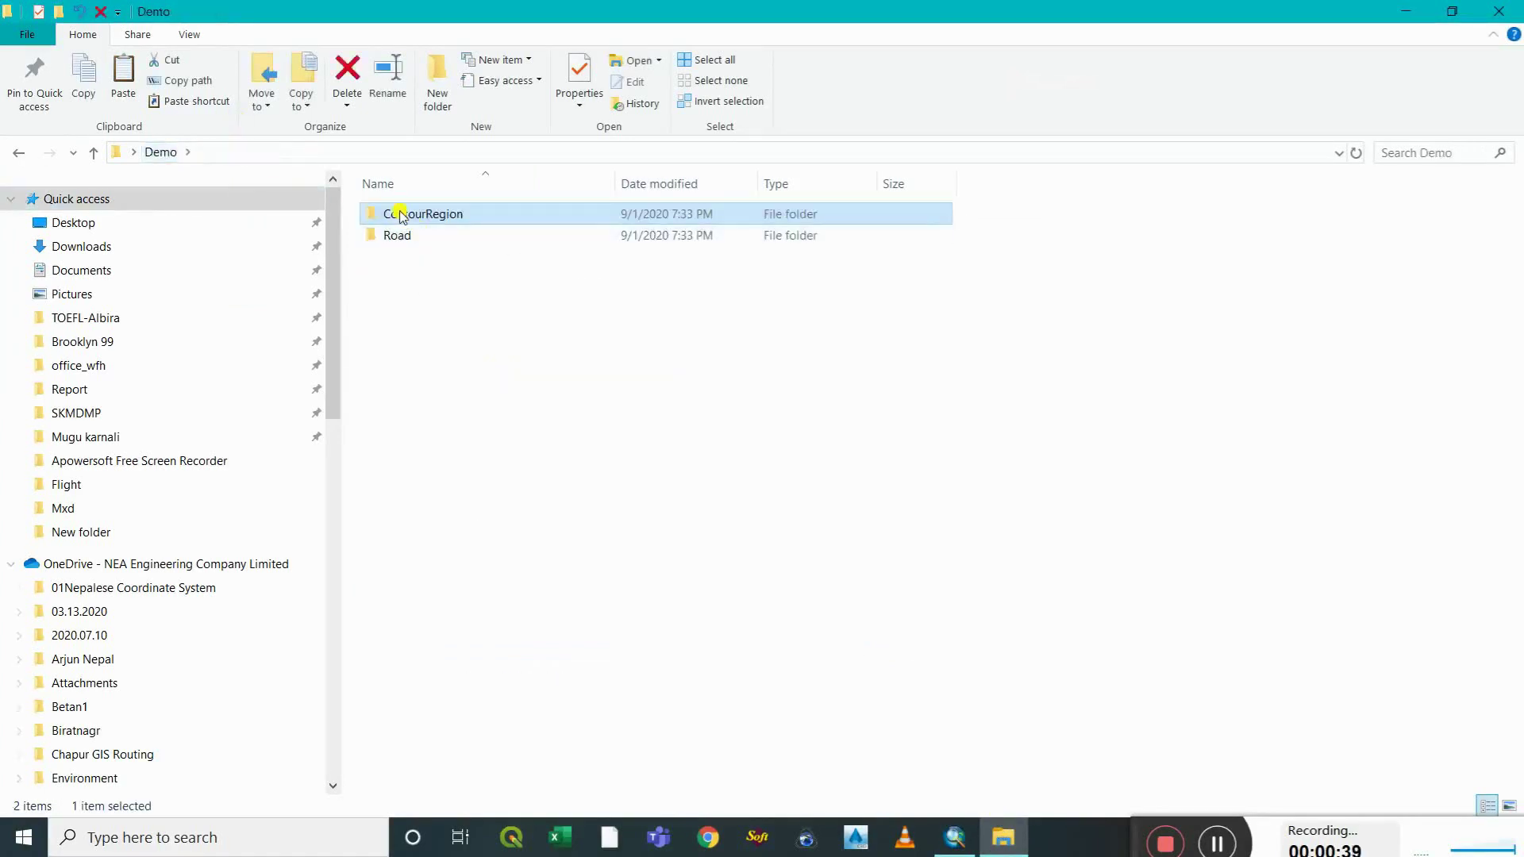
pyautogui.doubleClick(398, 213)
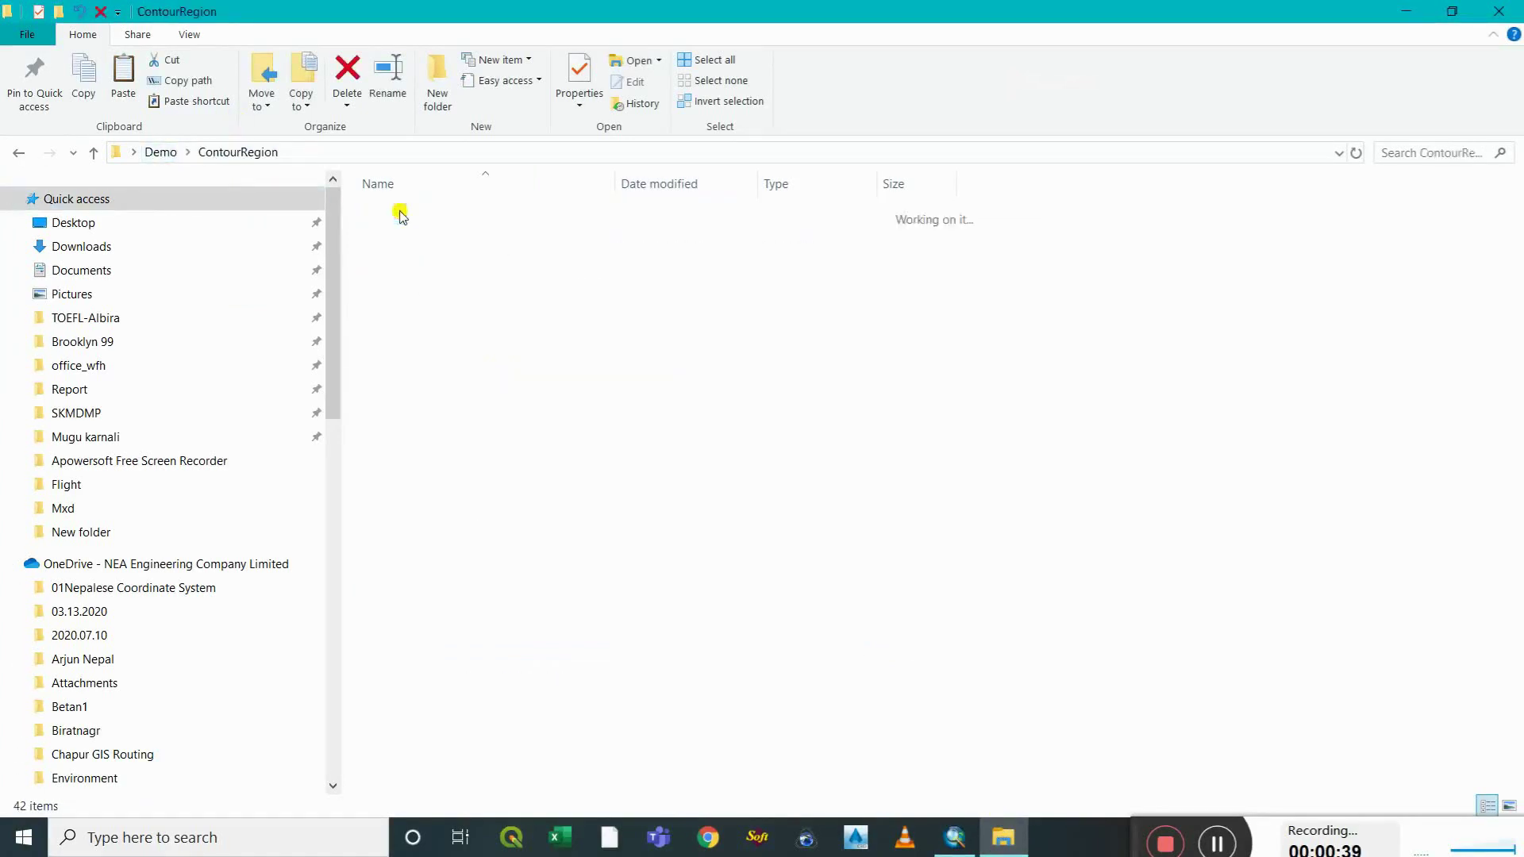
pyautogui.click(154, 155)
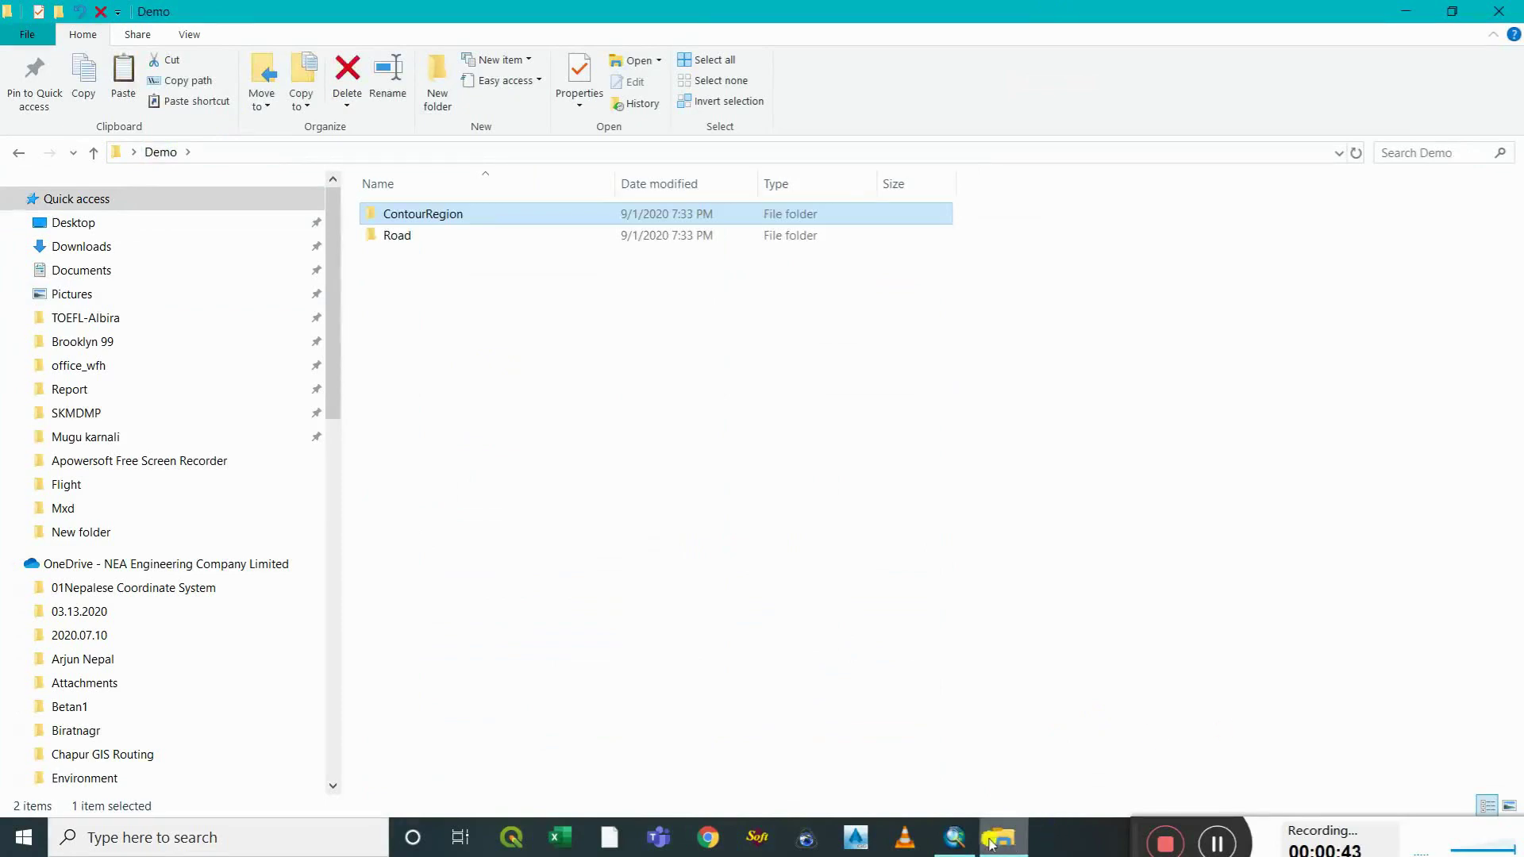
# Switch back to ArcMap and set the feature class iterator's workspace to the ContourRegion folder inside Demo.
pyautogui.click(954, 838)
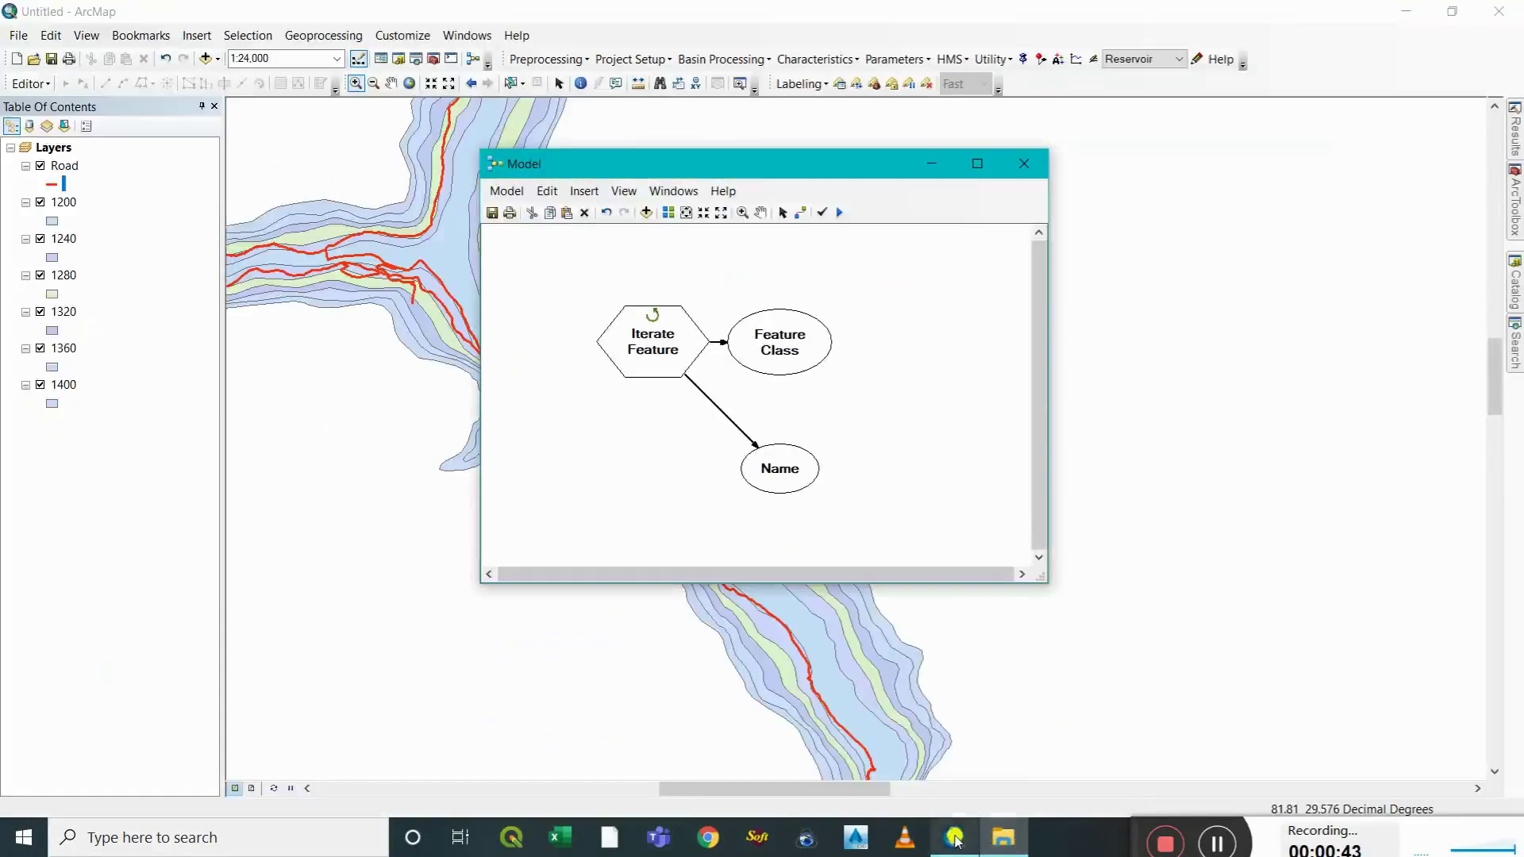
pyautogui.doubleClick(664, 340)
pyautogui.click(871, 324)
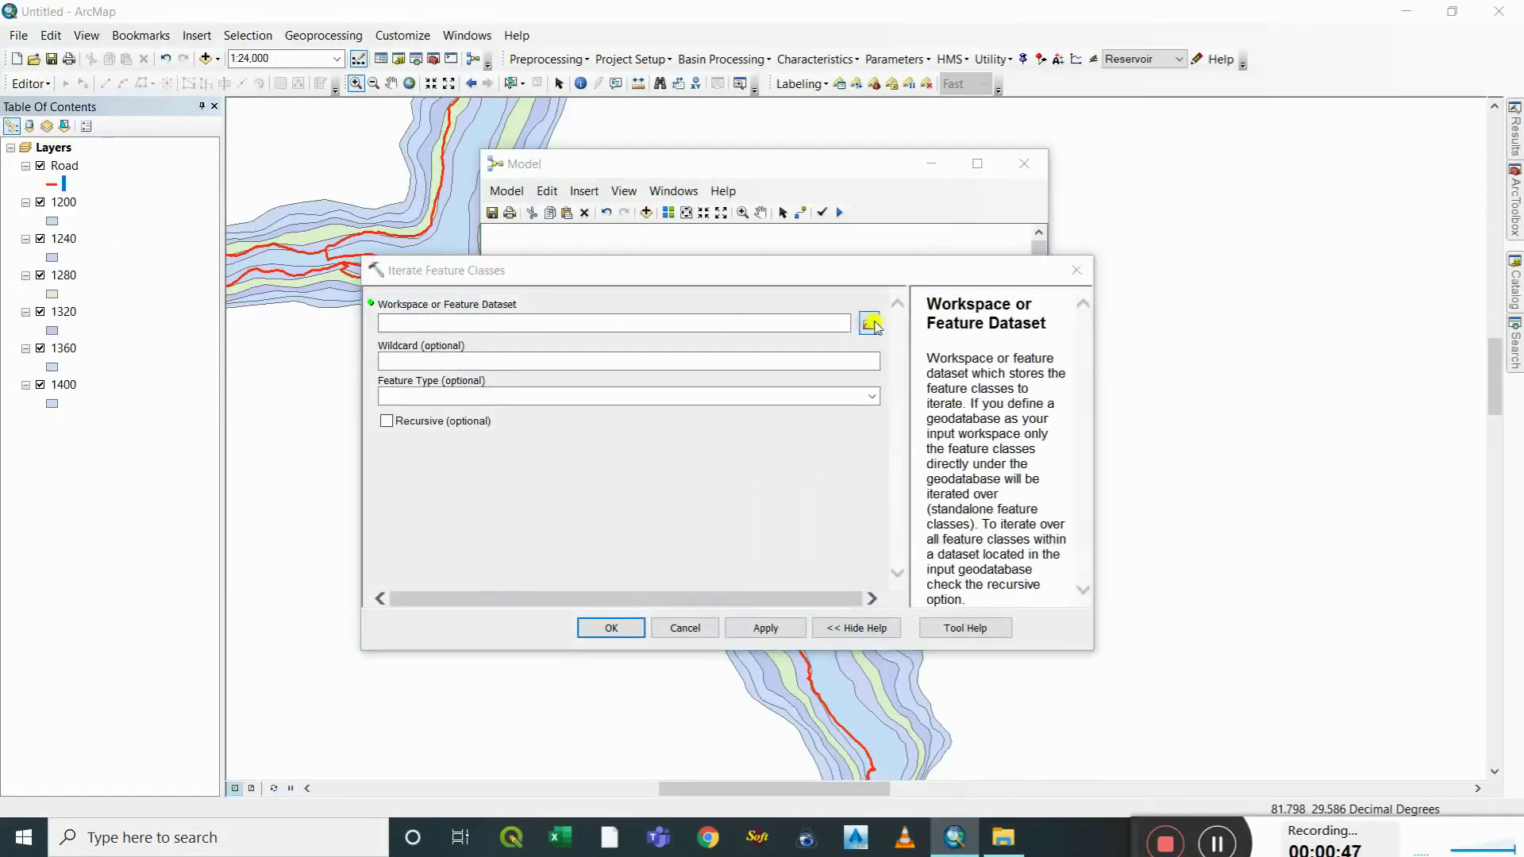
pyautogui.click(759, 340)
pyautogui.click(556, 361)
pyautogui.click(905, 557)
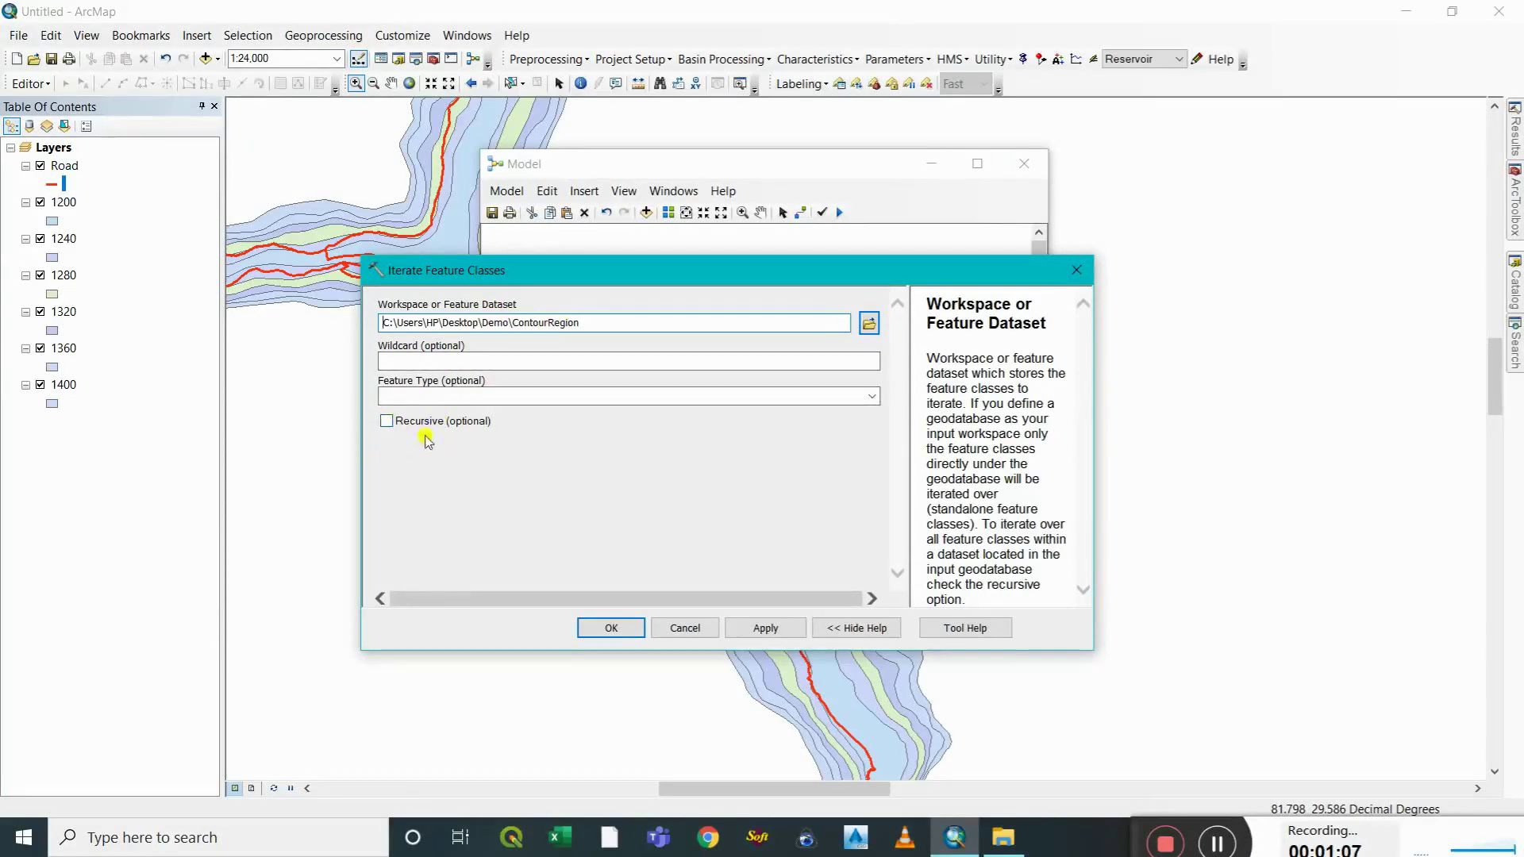
pyautogui.click(601, 628)
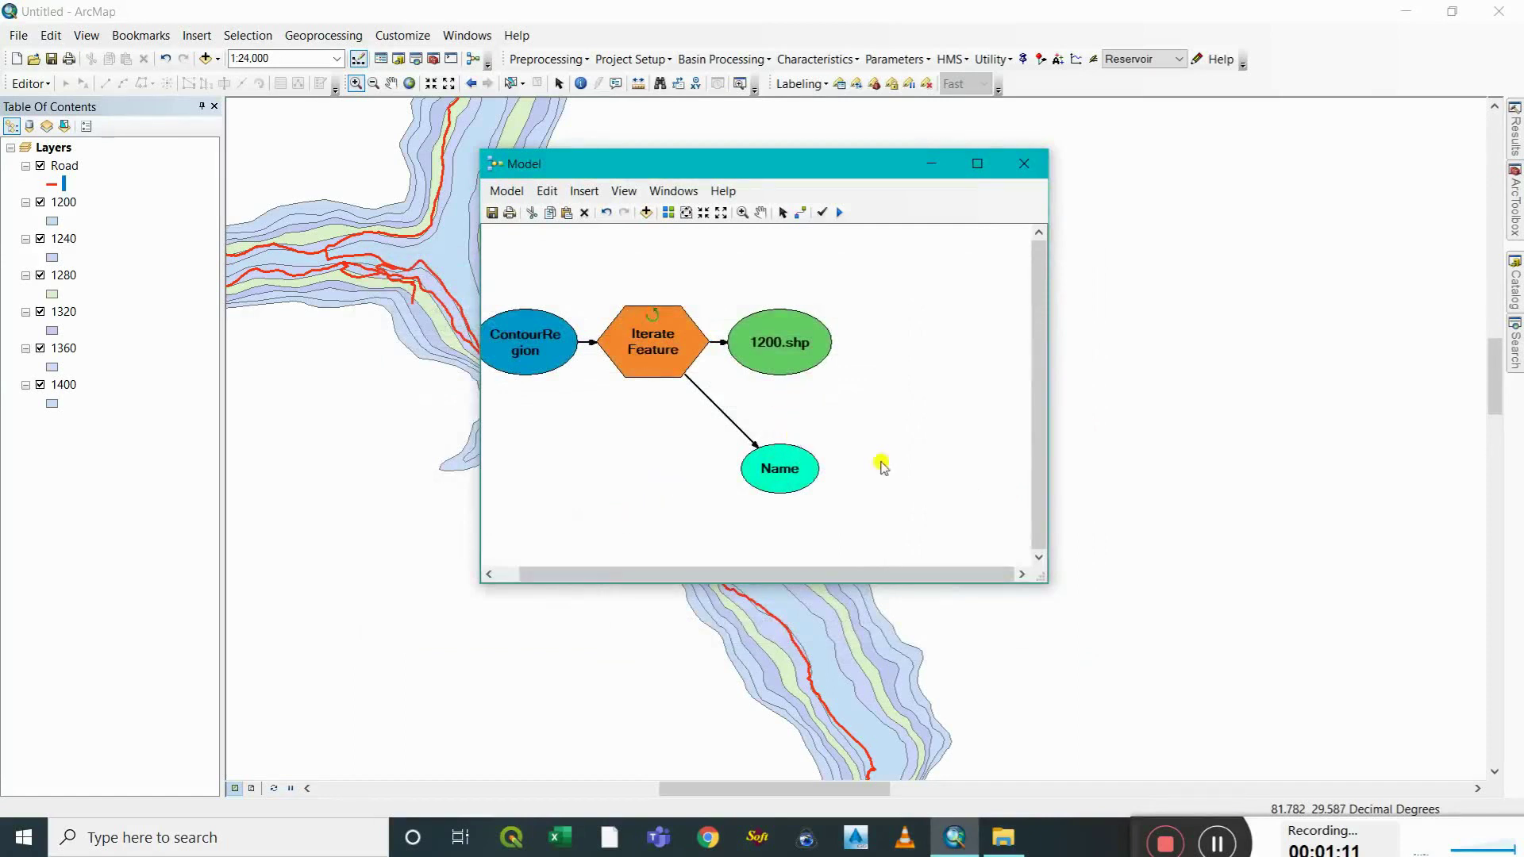
# Enlarge the model window and add the Clip tool from the Extract toolset beside the 1200.shp element.
pyautogui.moveTo(1040, 583); pyautogui.dragTo(1219, 605)
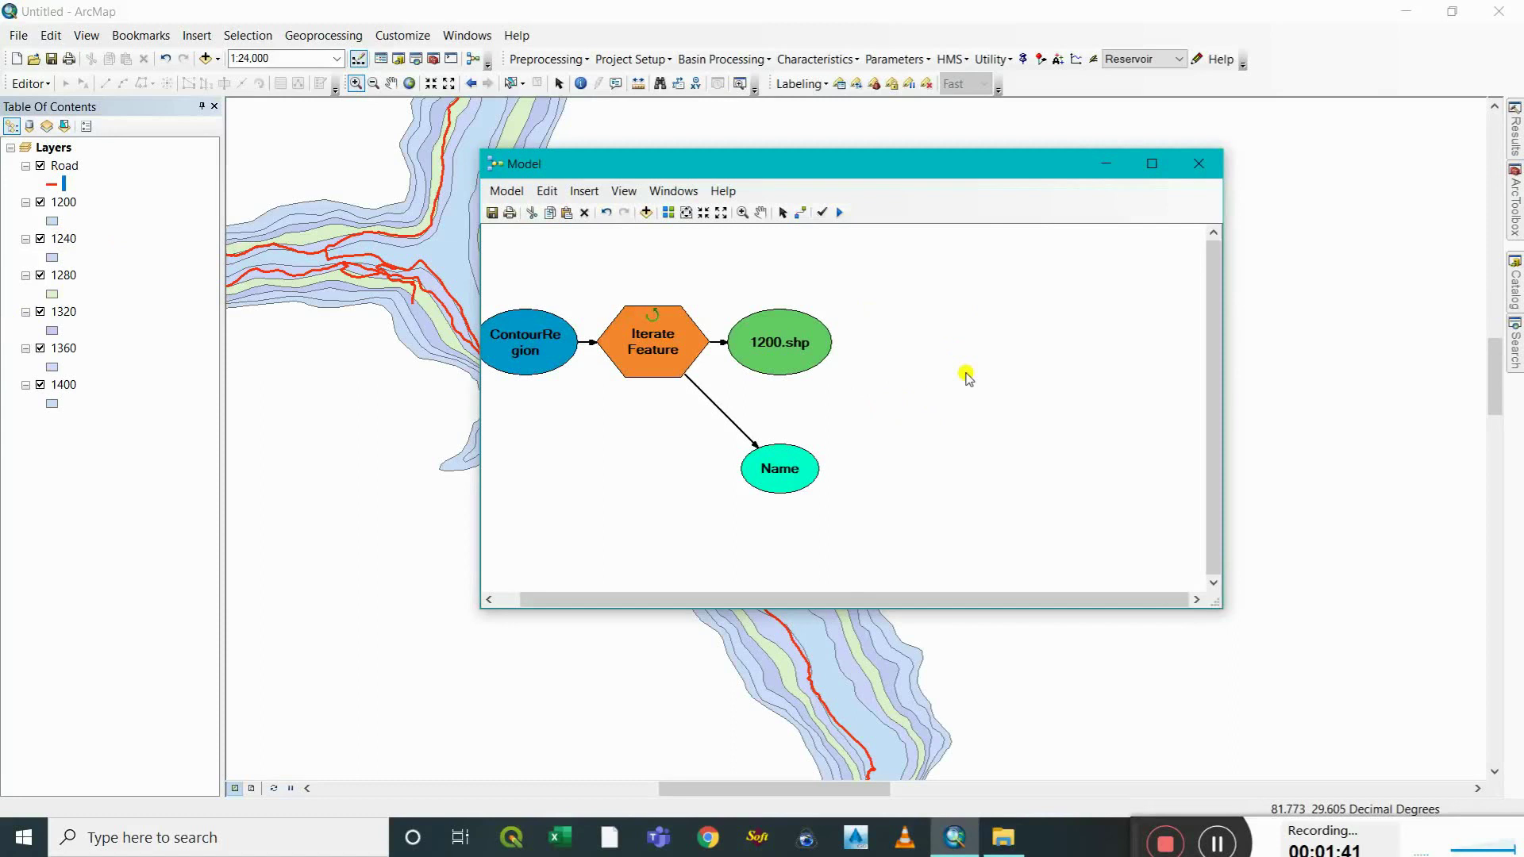
pyautogui.click(1516, 208)
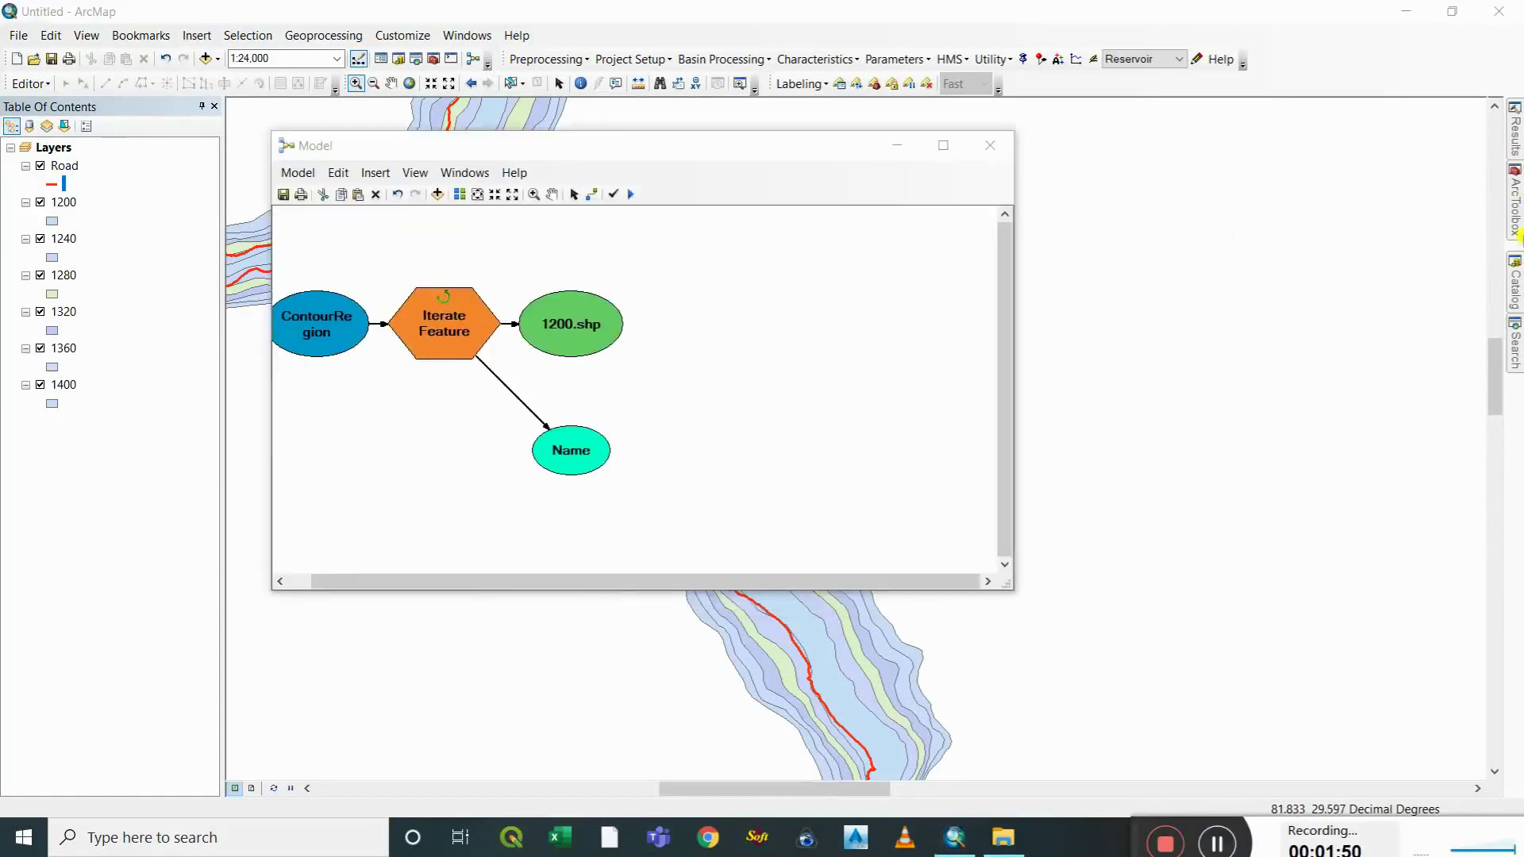
pyautogui.click(1516, 232)
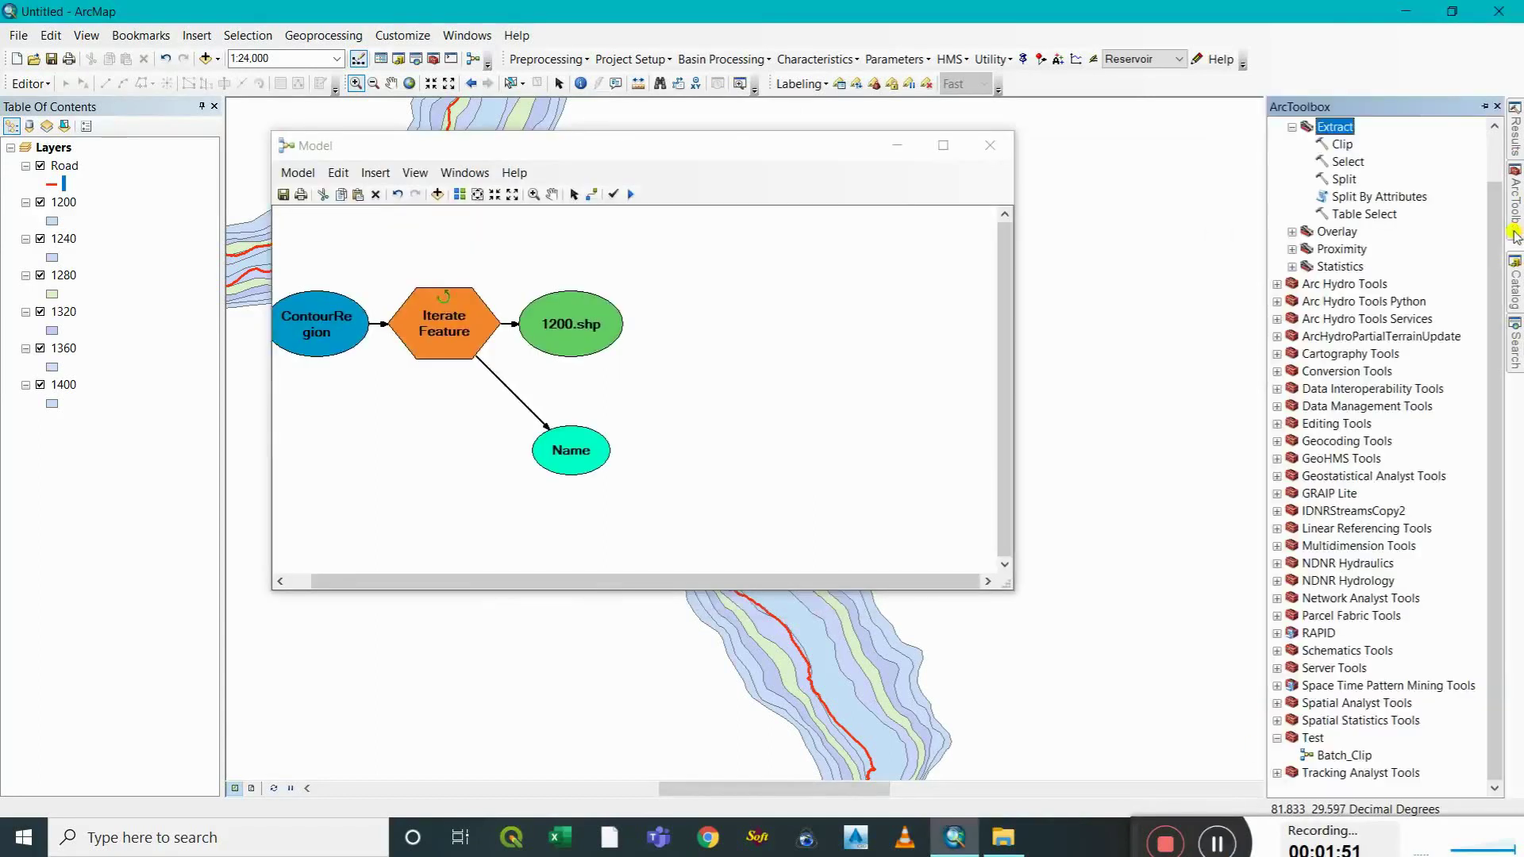
pyautogui.scroll(1, 1365, 211)
pyautogui.moveTo(1340, 198); pyautogui.dragTo(682, 297)
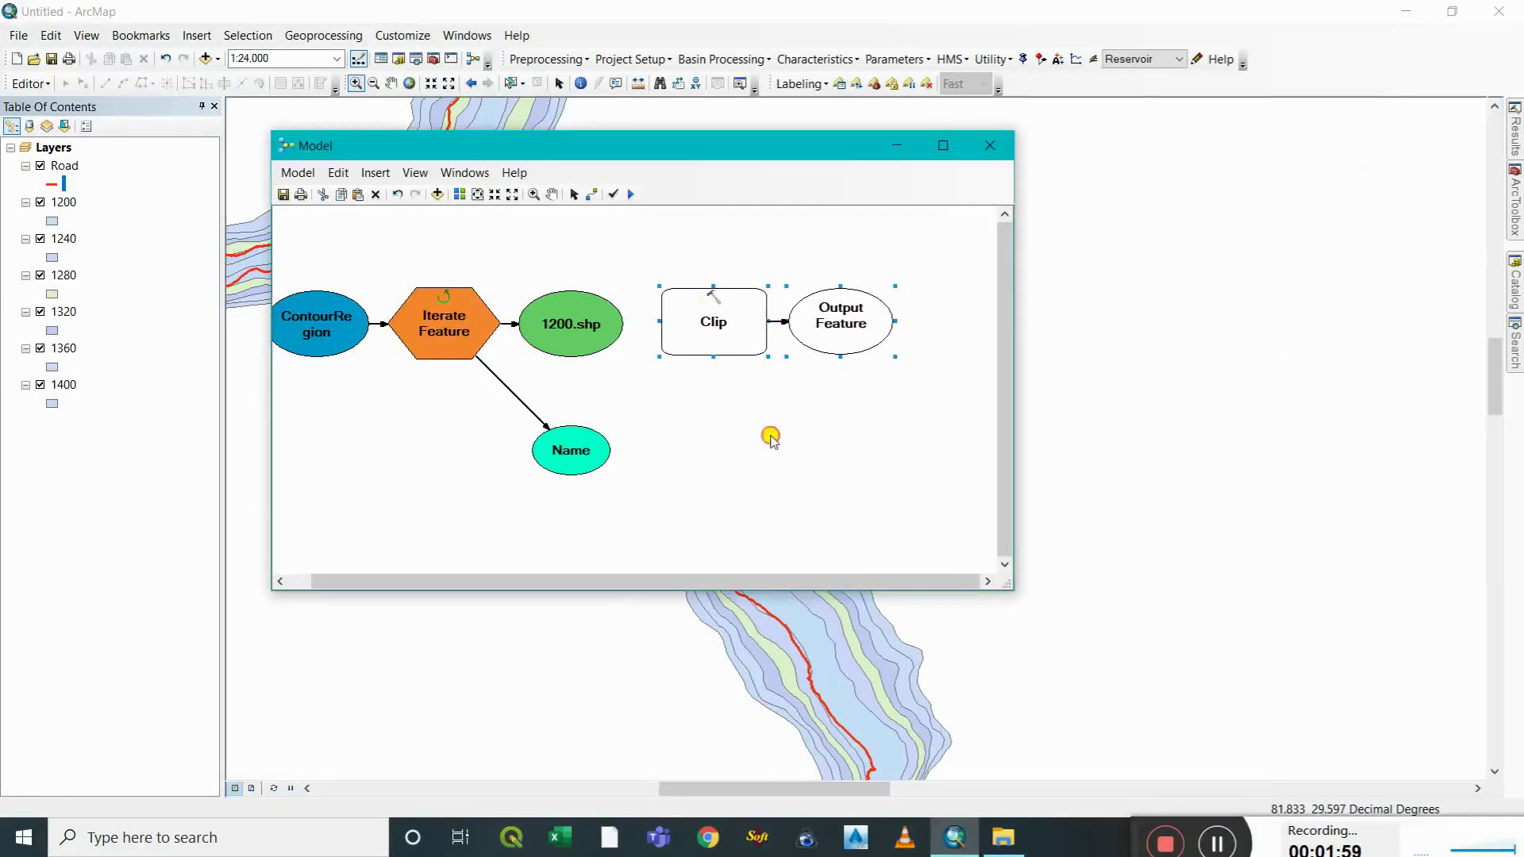
pyautogui.click(778, 419)
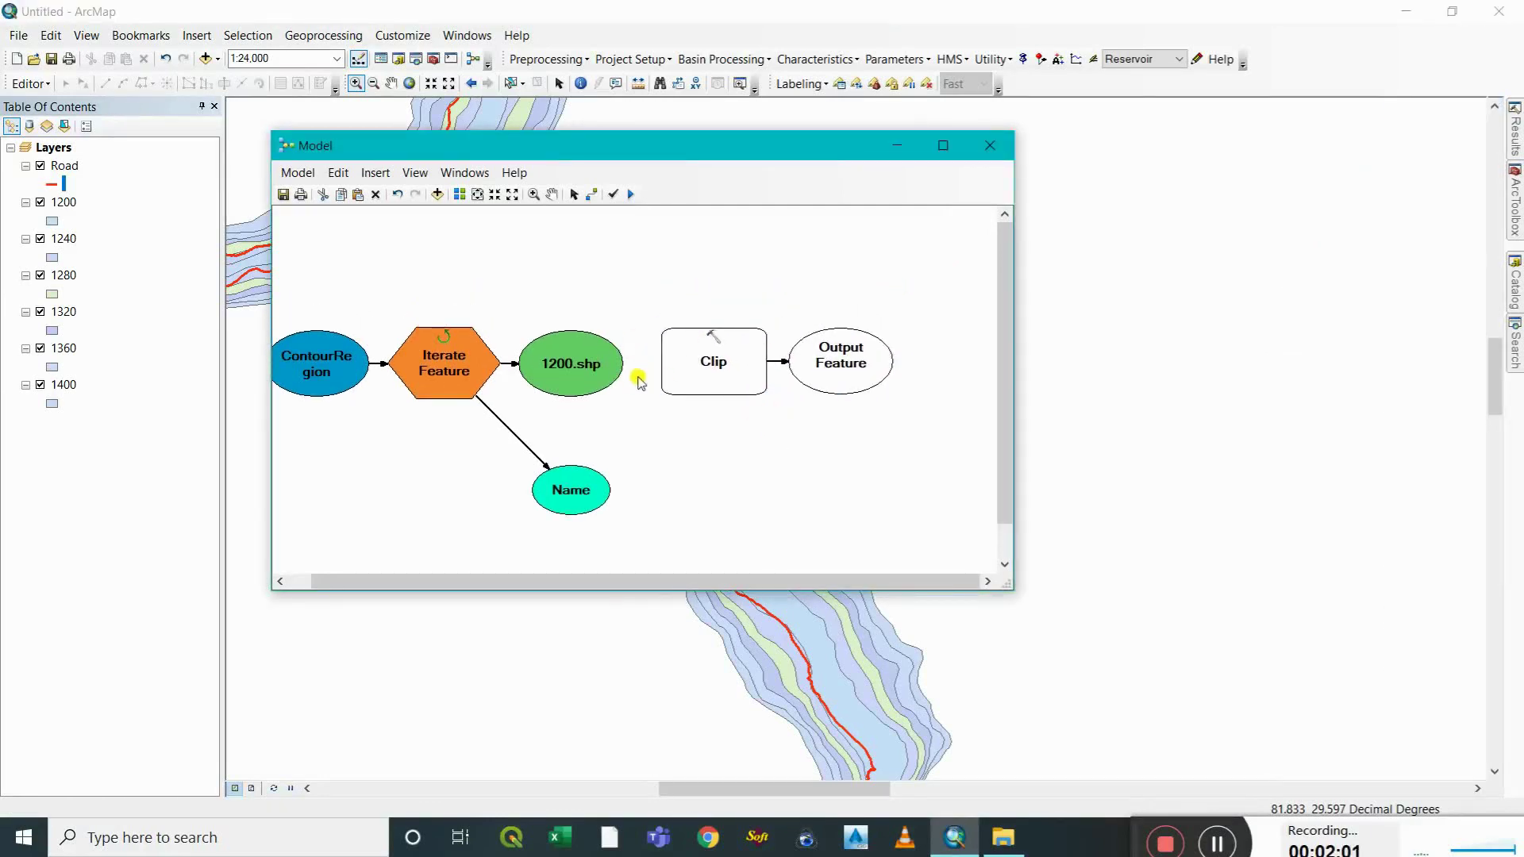
# Connect the 1200.shp element to the Clip tool as its Clip Features.
pyautogui.click(592, 195)
pyautogui.moveTo(580, 362); pyautogui.dragTo(679, 367)
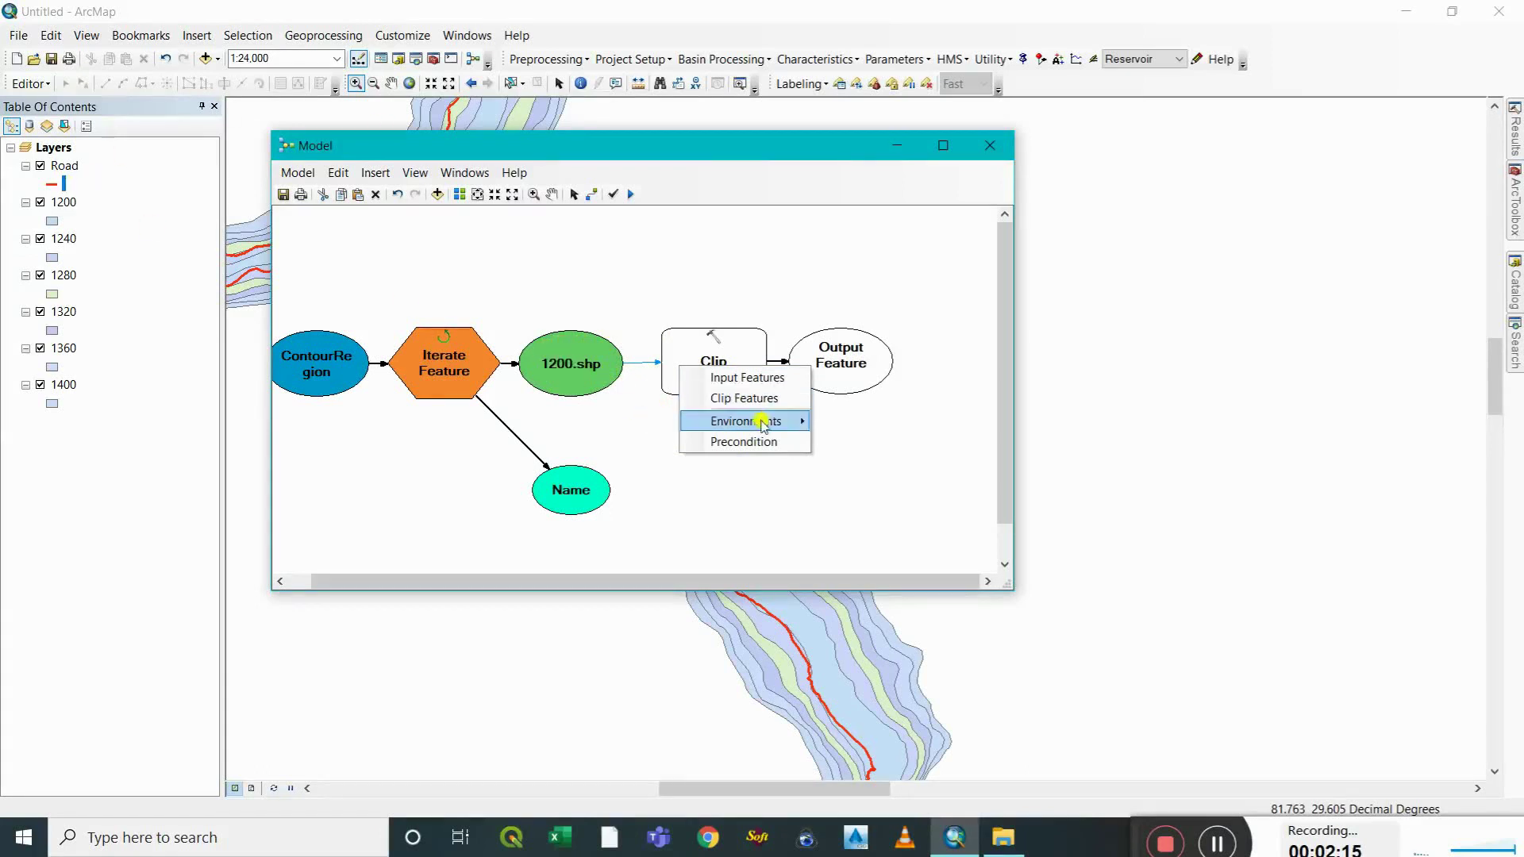
pyautogui.click(743, 398)
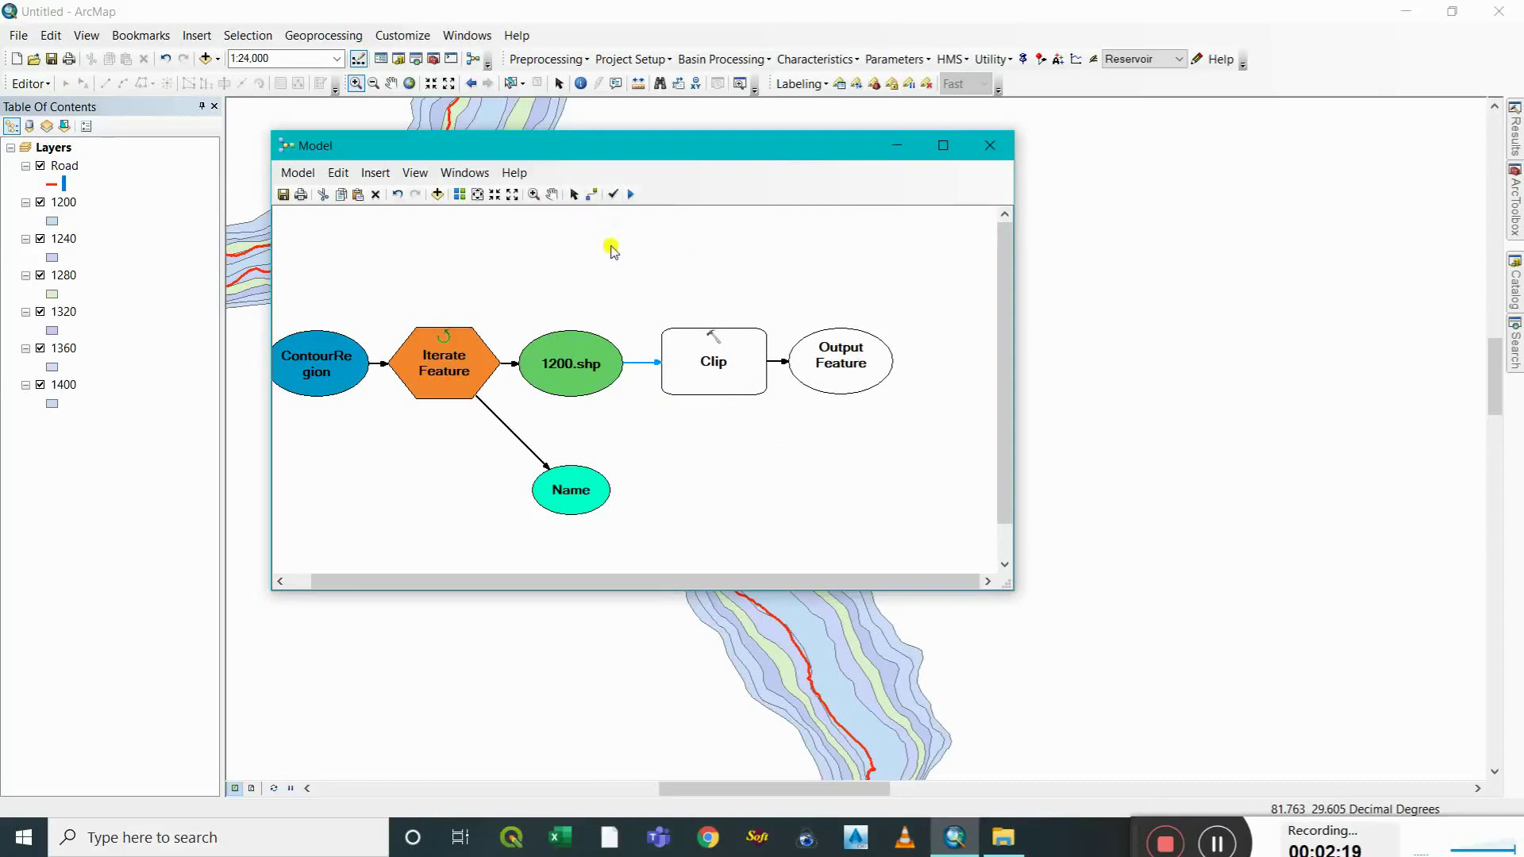
# Open the Clip tool's parameters and set the Input Features to Road, keeping the model elements in view.
pyautogui.doubleClick(709, 359)
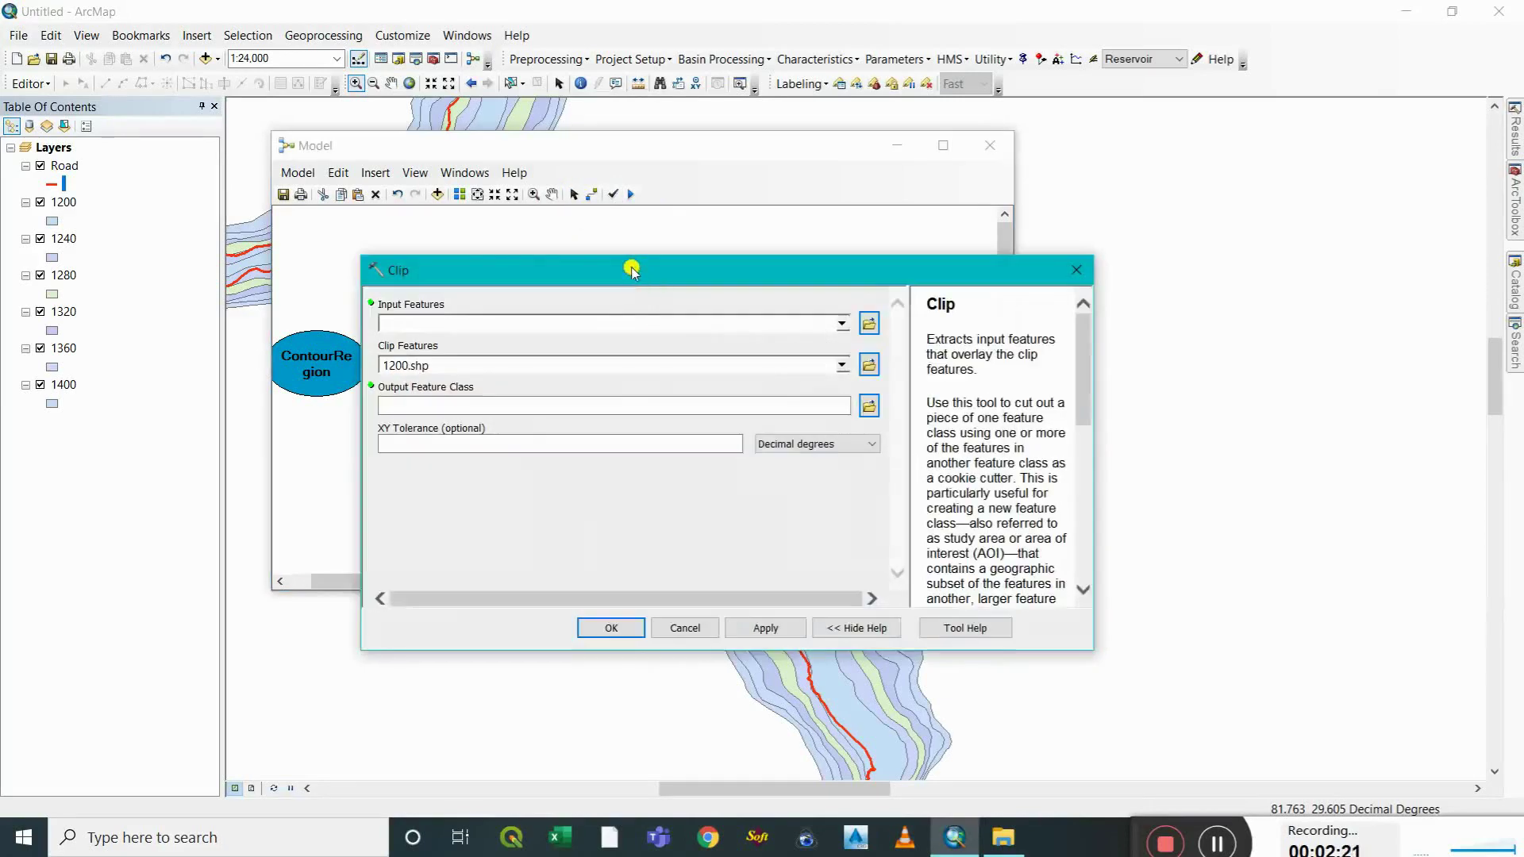
pyautogui.moveTo(632, 270); pyautogui.dragTo(632, 203)
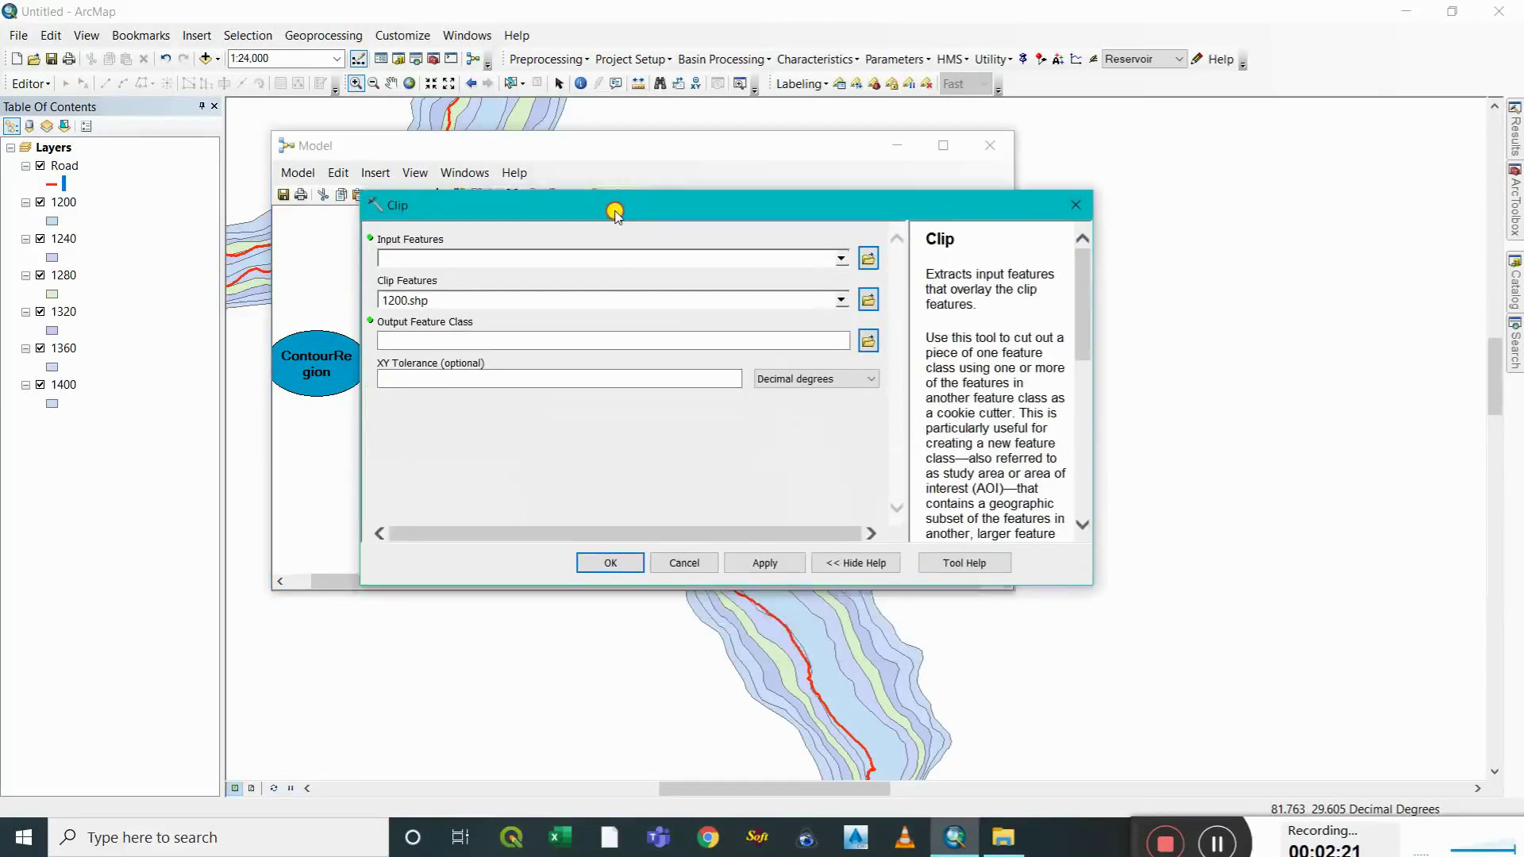
pyautogui.click(841, 258)
pyautogui.click(419, 289)
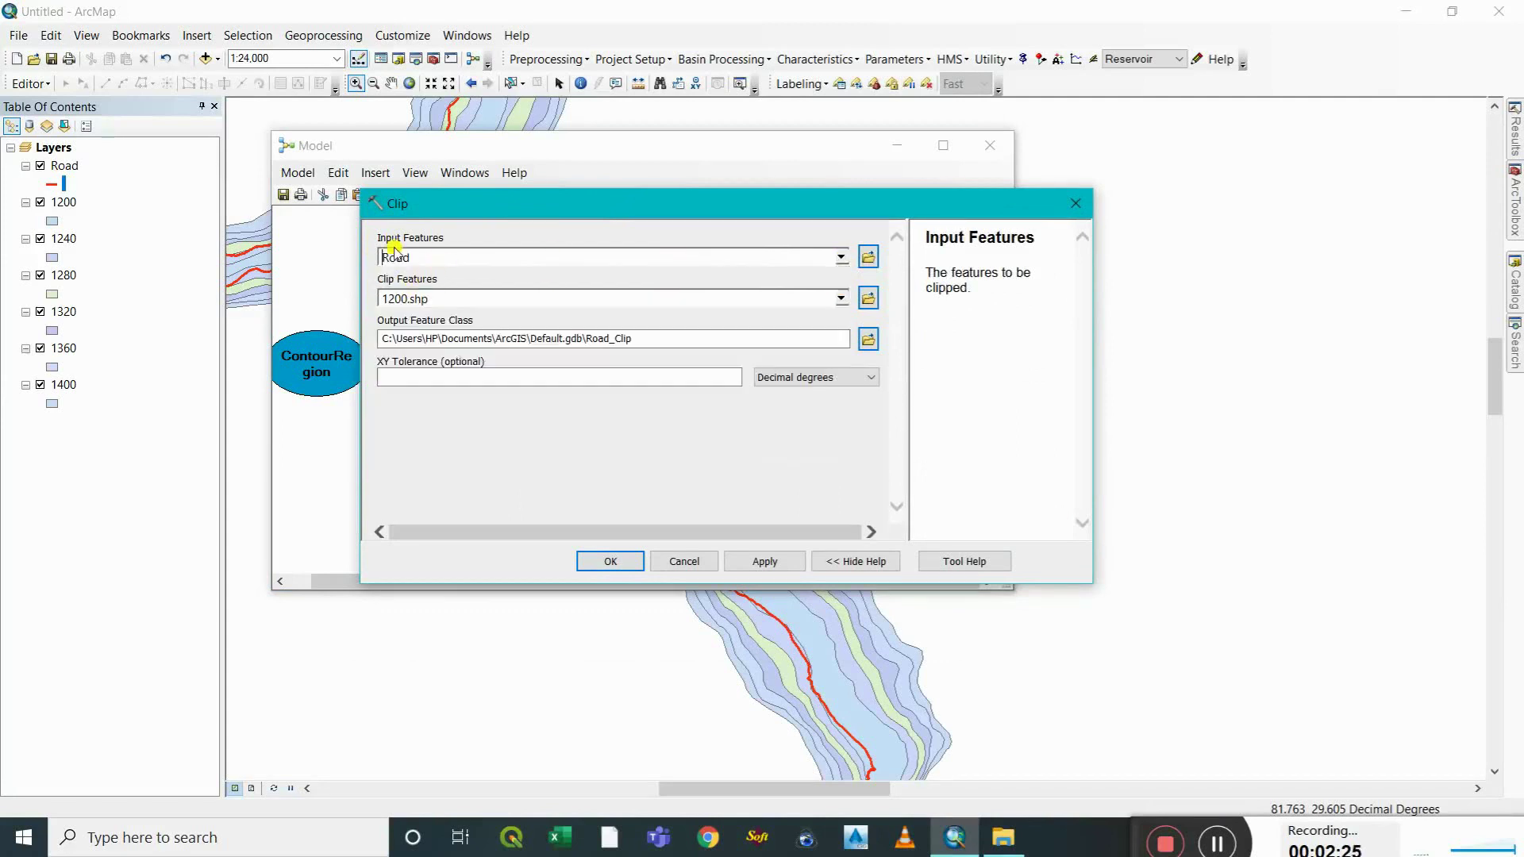
pyautogui.moveTo(547, 204); pyautogui.dragTo(963, 422)
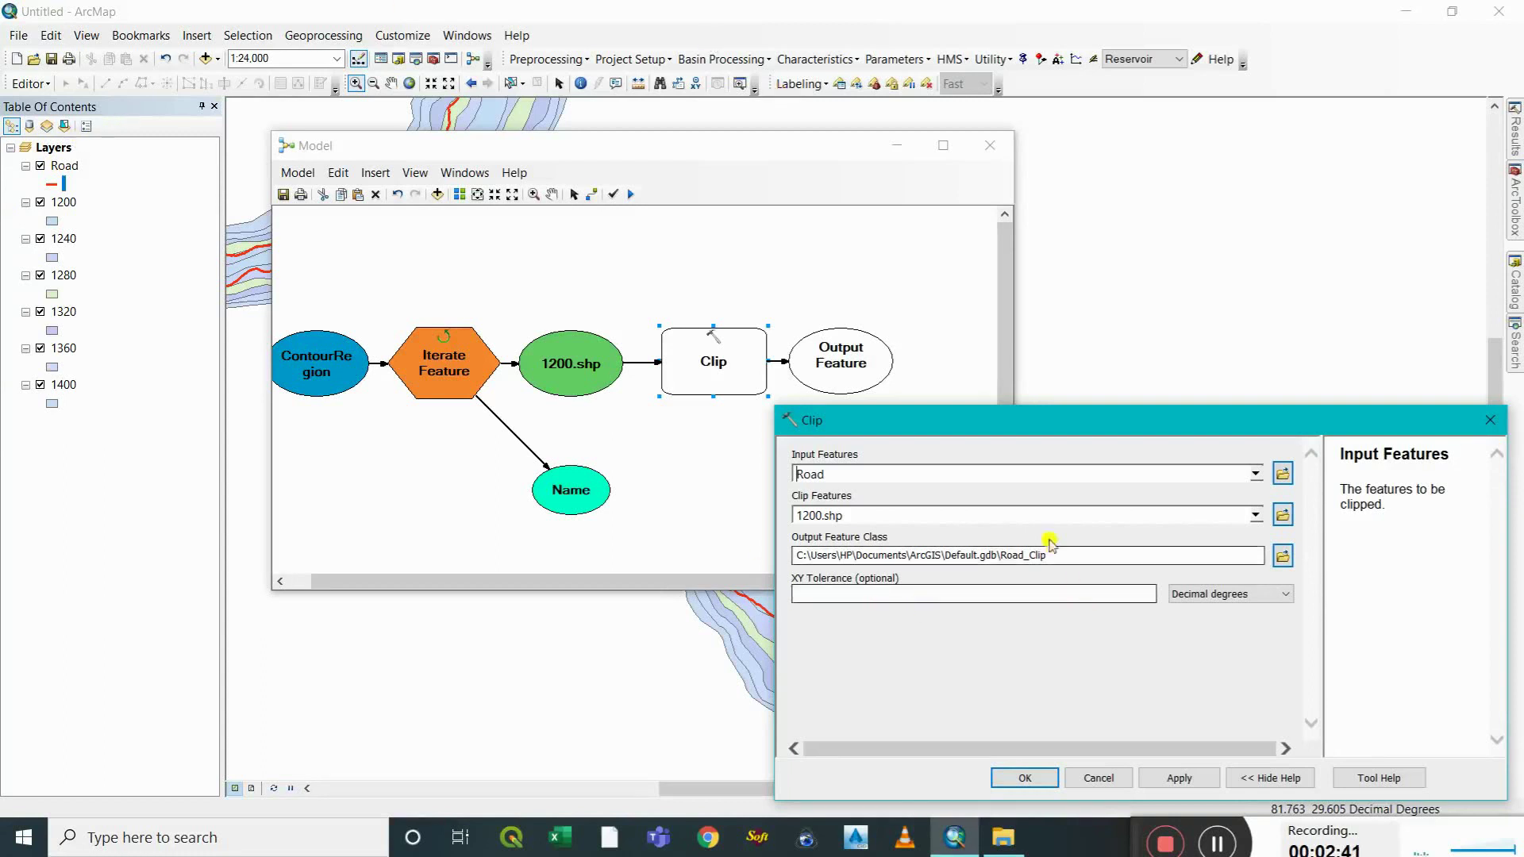
# Create a ClippedRoad folder inside Demo and open it as the location for the Clip output.
pyautogui.click(1000, 551)
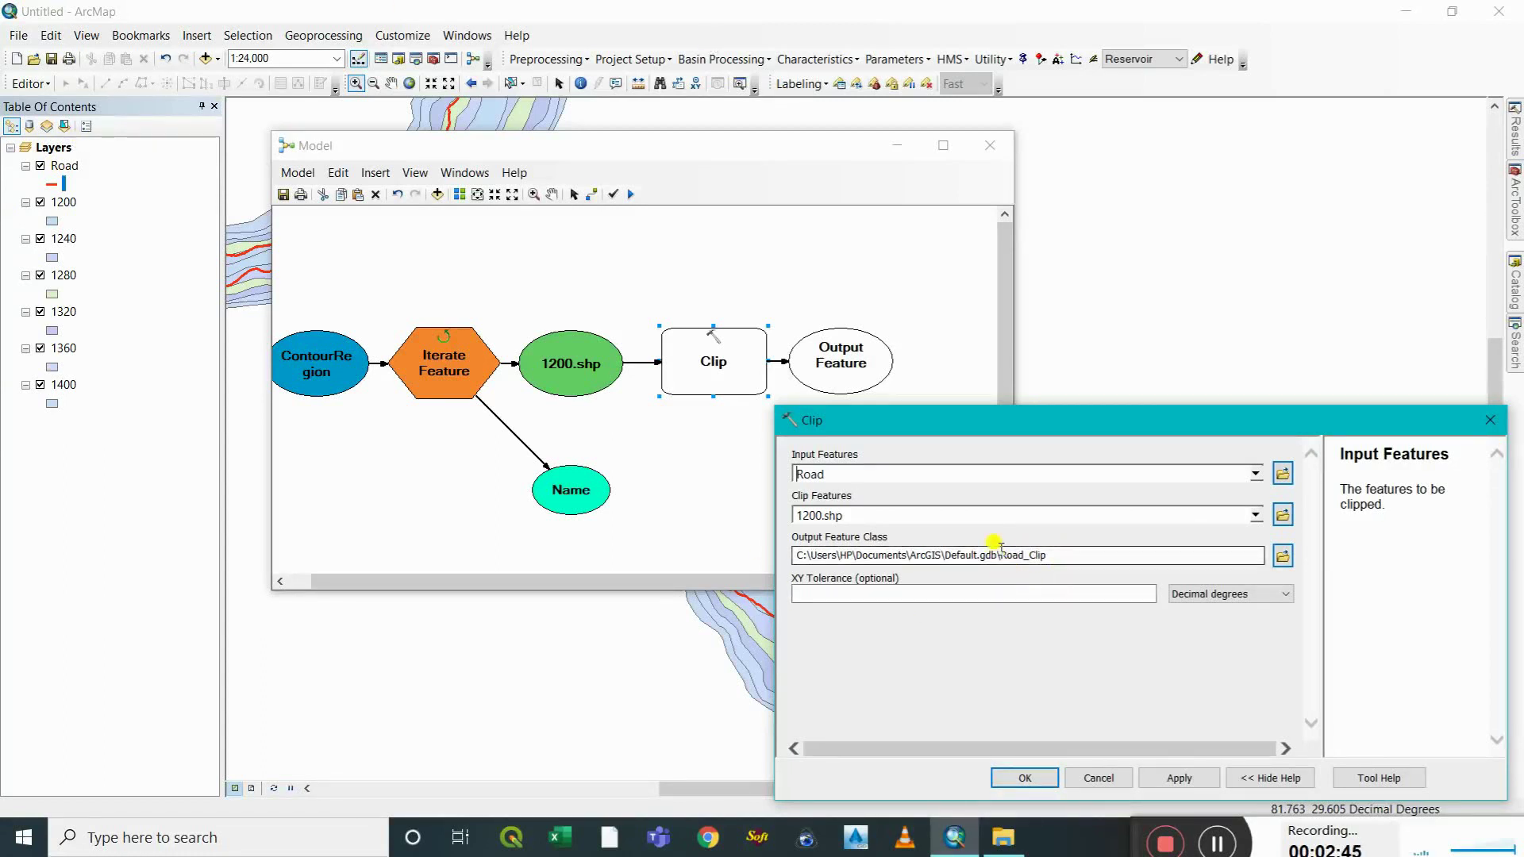
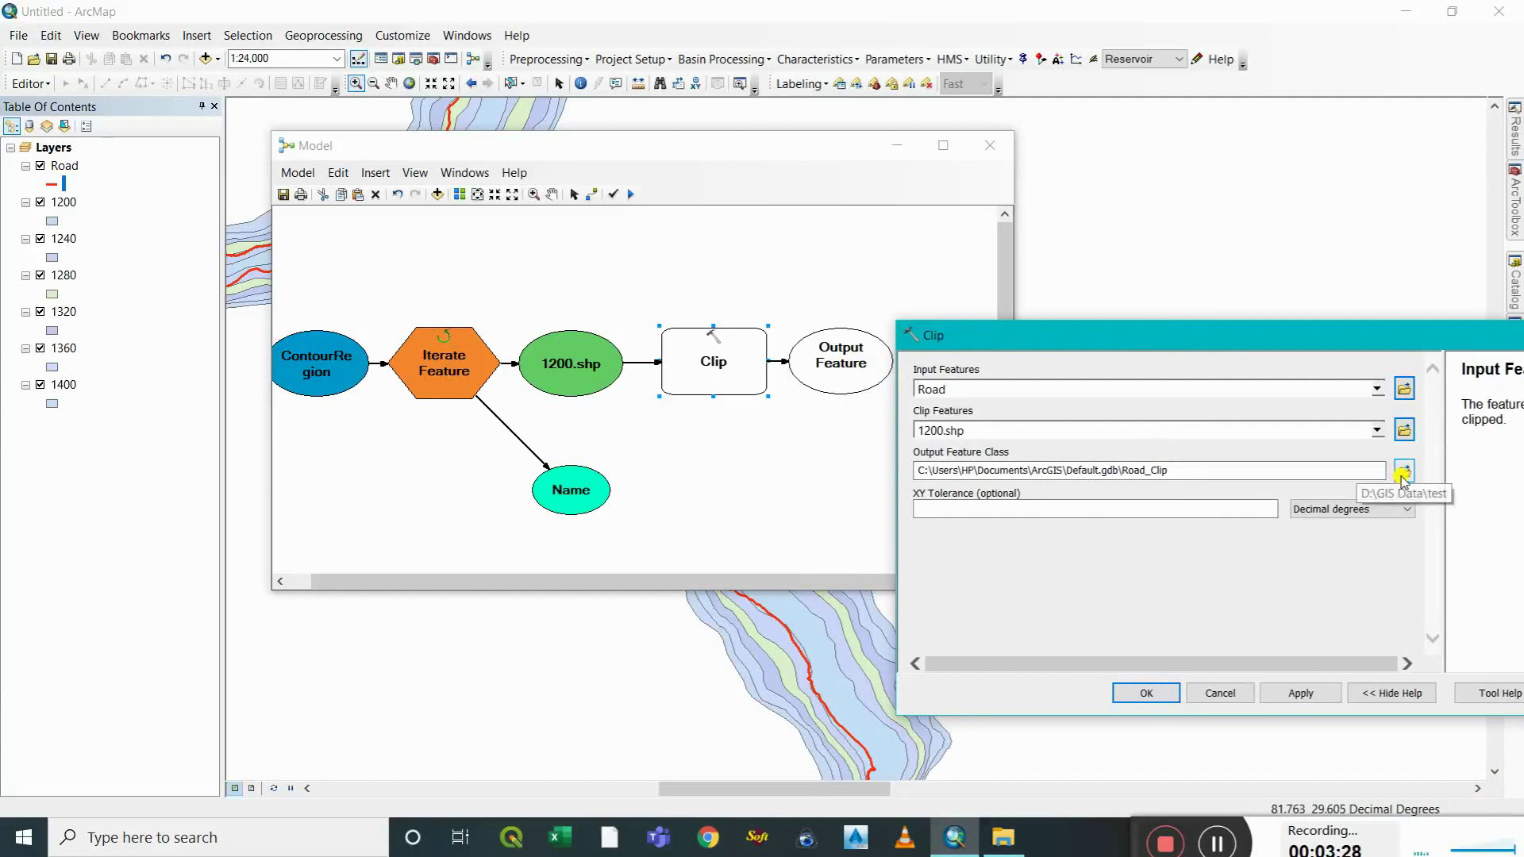
pyautogui.moveTo(1088, 340); pyautogui.dragTo(1076, 381)
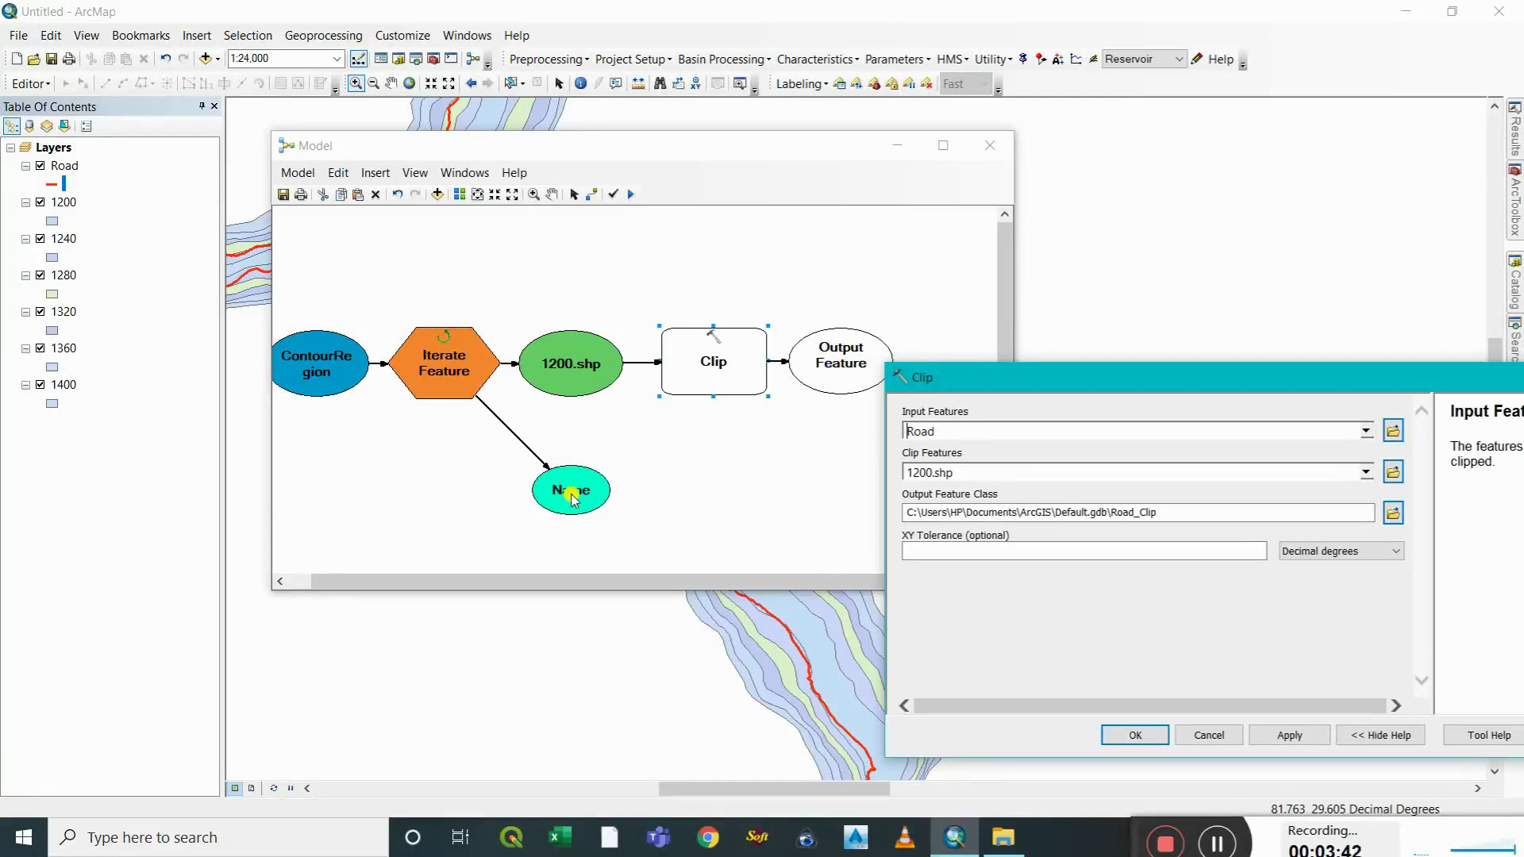
pyautogui.moveTo(1014, 387); pyautogui.dragTo(1012, 348)
pyautogui.click(1393, 474)
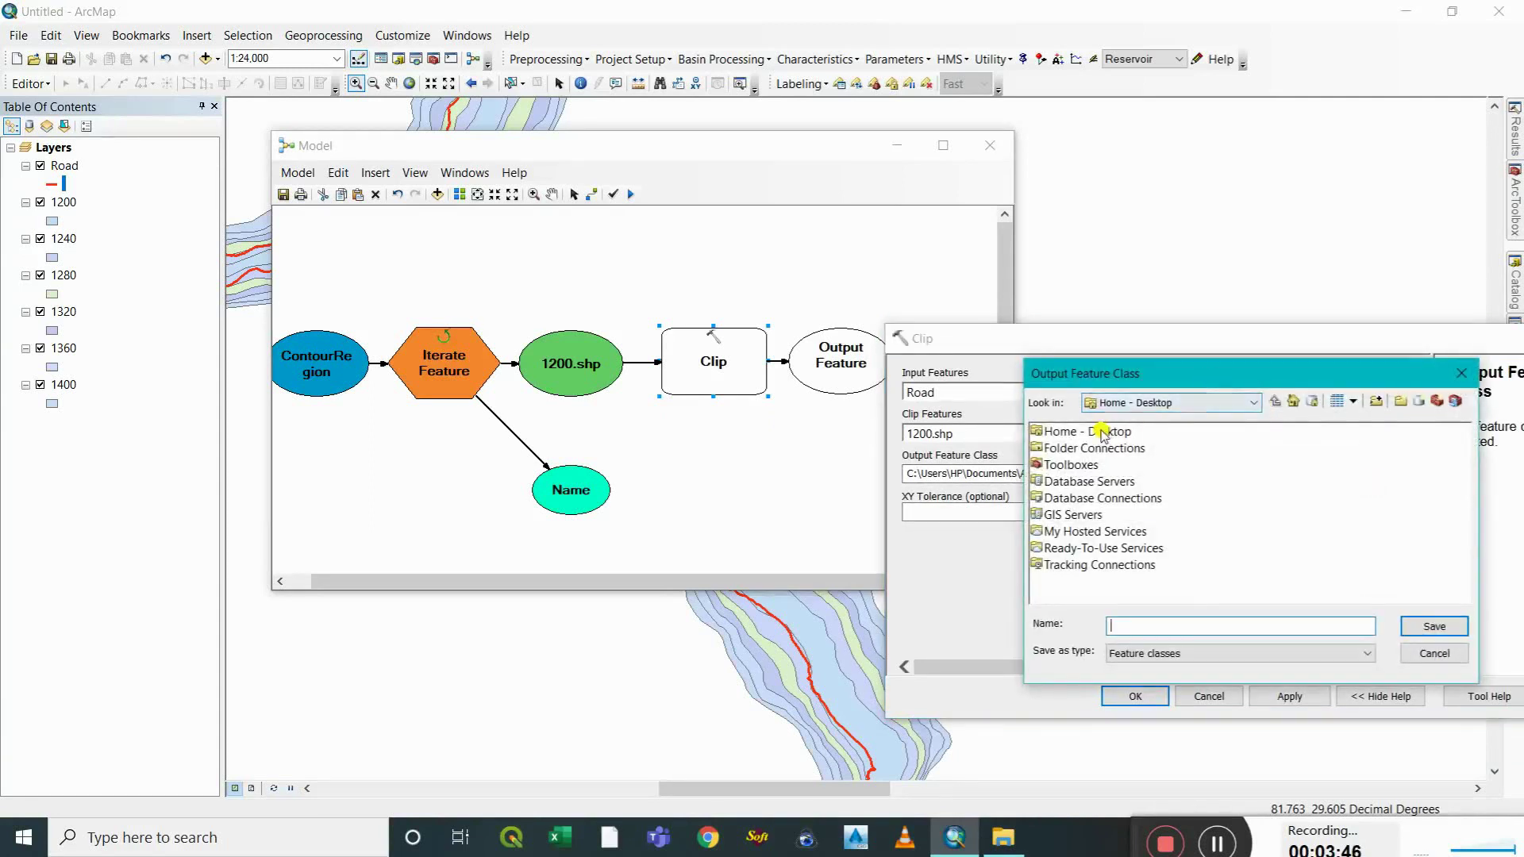
pyautogui.doubleClick(1102, 433)
pyautogui.doubleClick(1061, 433)
pyautogui.click(1376, 401)
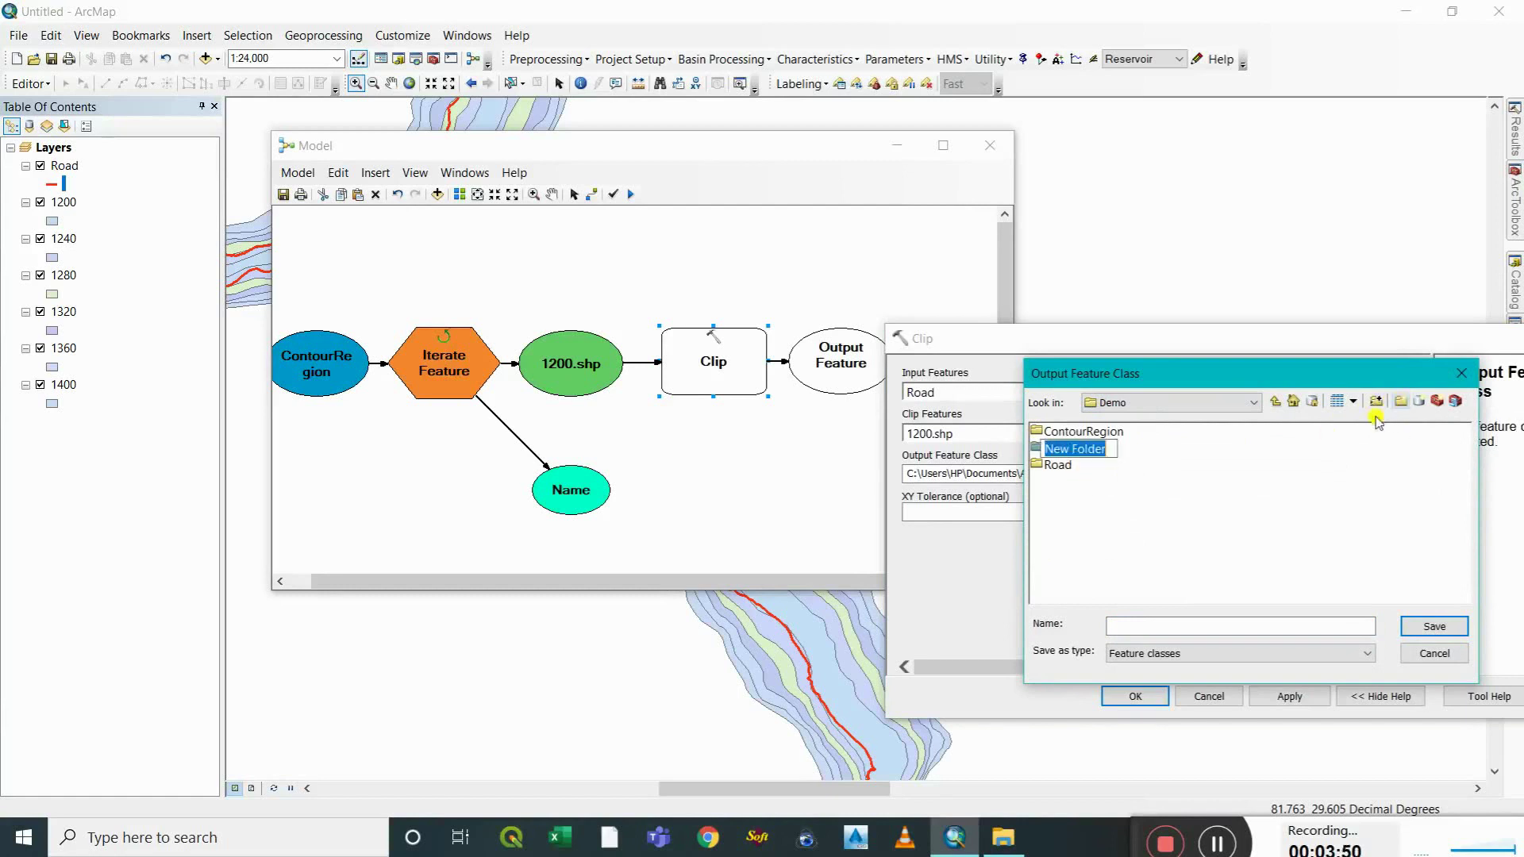
pyautogui.write('ClippedRoad')
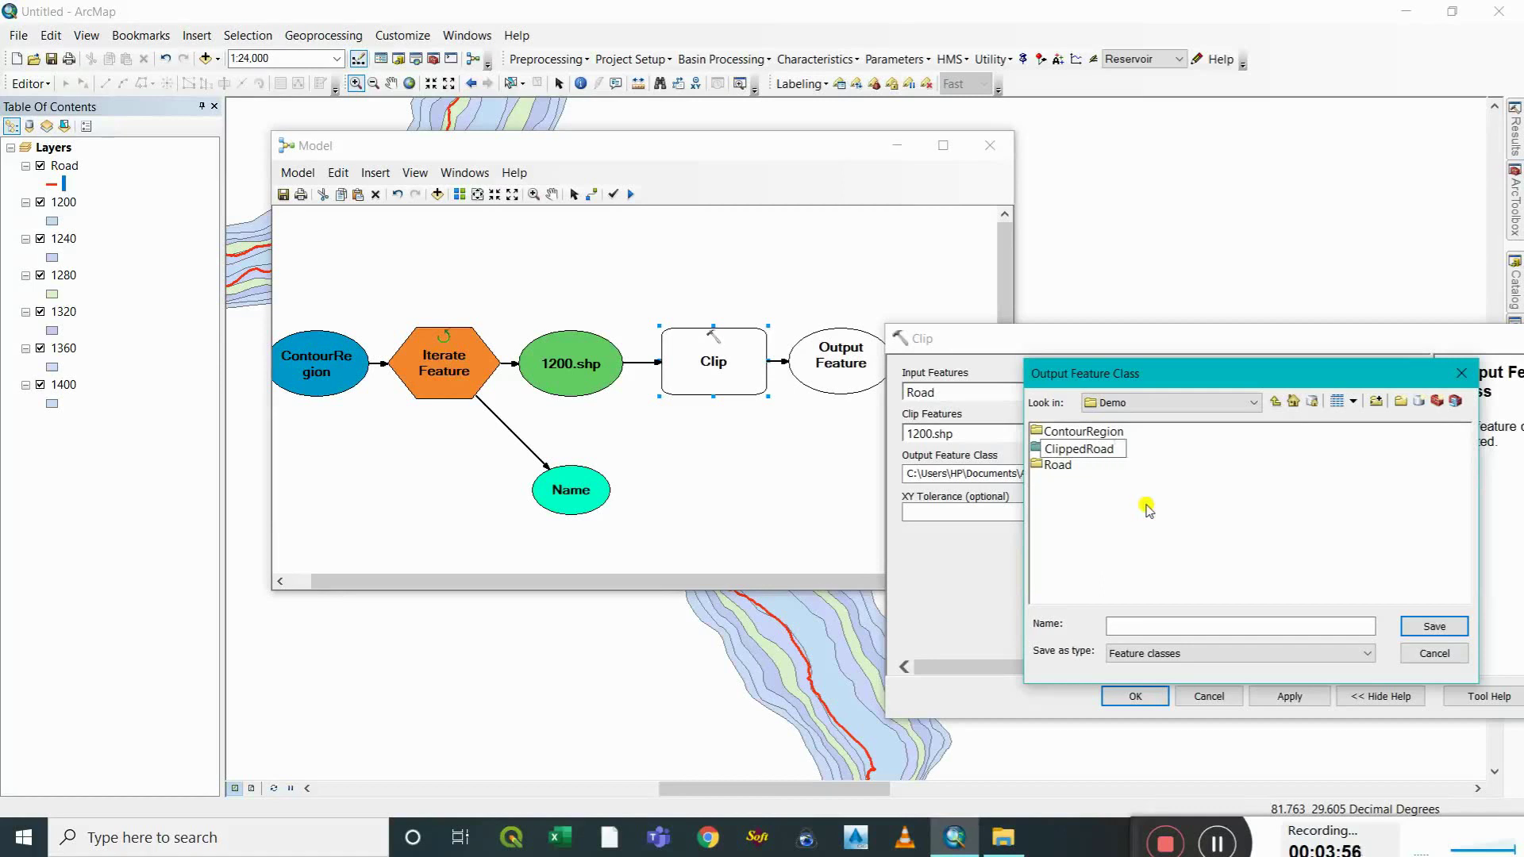
pyautogui.click(1123, 516)
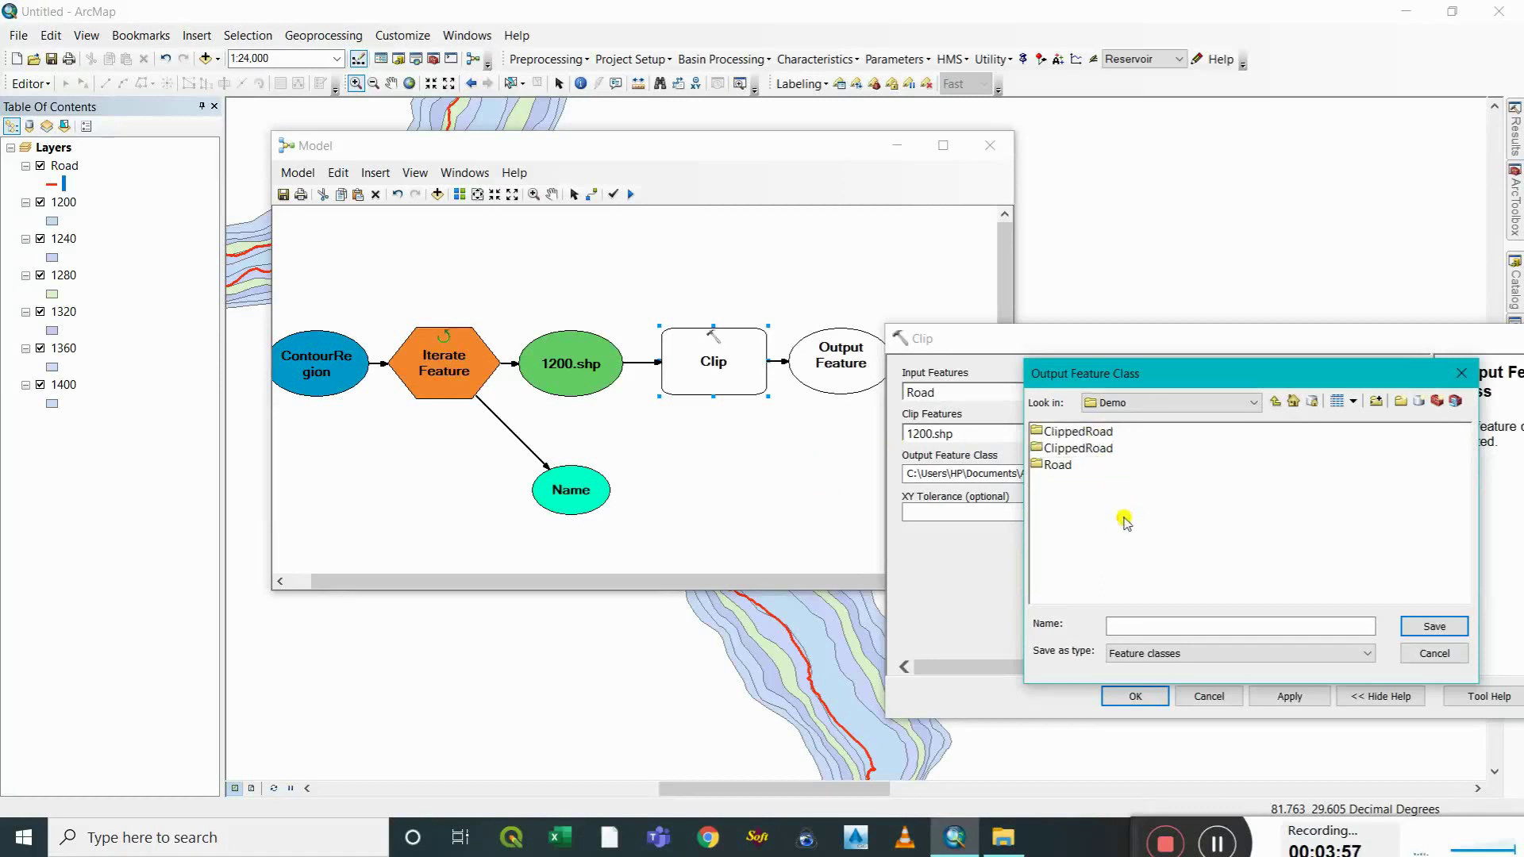
pyautogui.doubleClick(1077, 430)
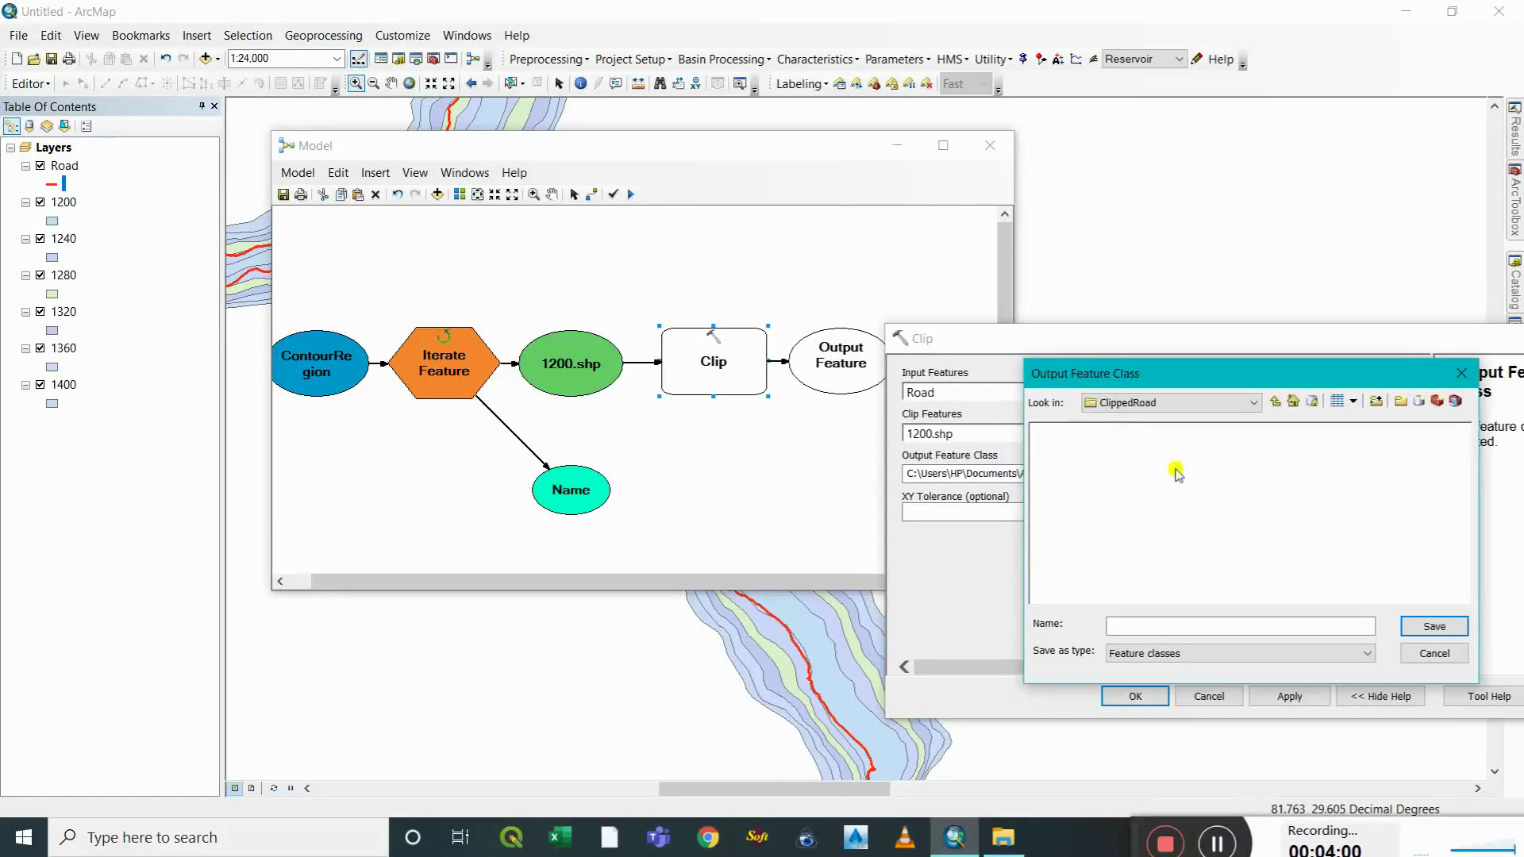
# Name the output feature class Road_%Name%.shp, save it in ClippedRoad and accept the Clip parameters.
pyautogui.click(1164, 624)
pyautogui.moveTo(1134, 379); pyautogui.dragTo(1100, 241)
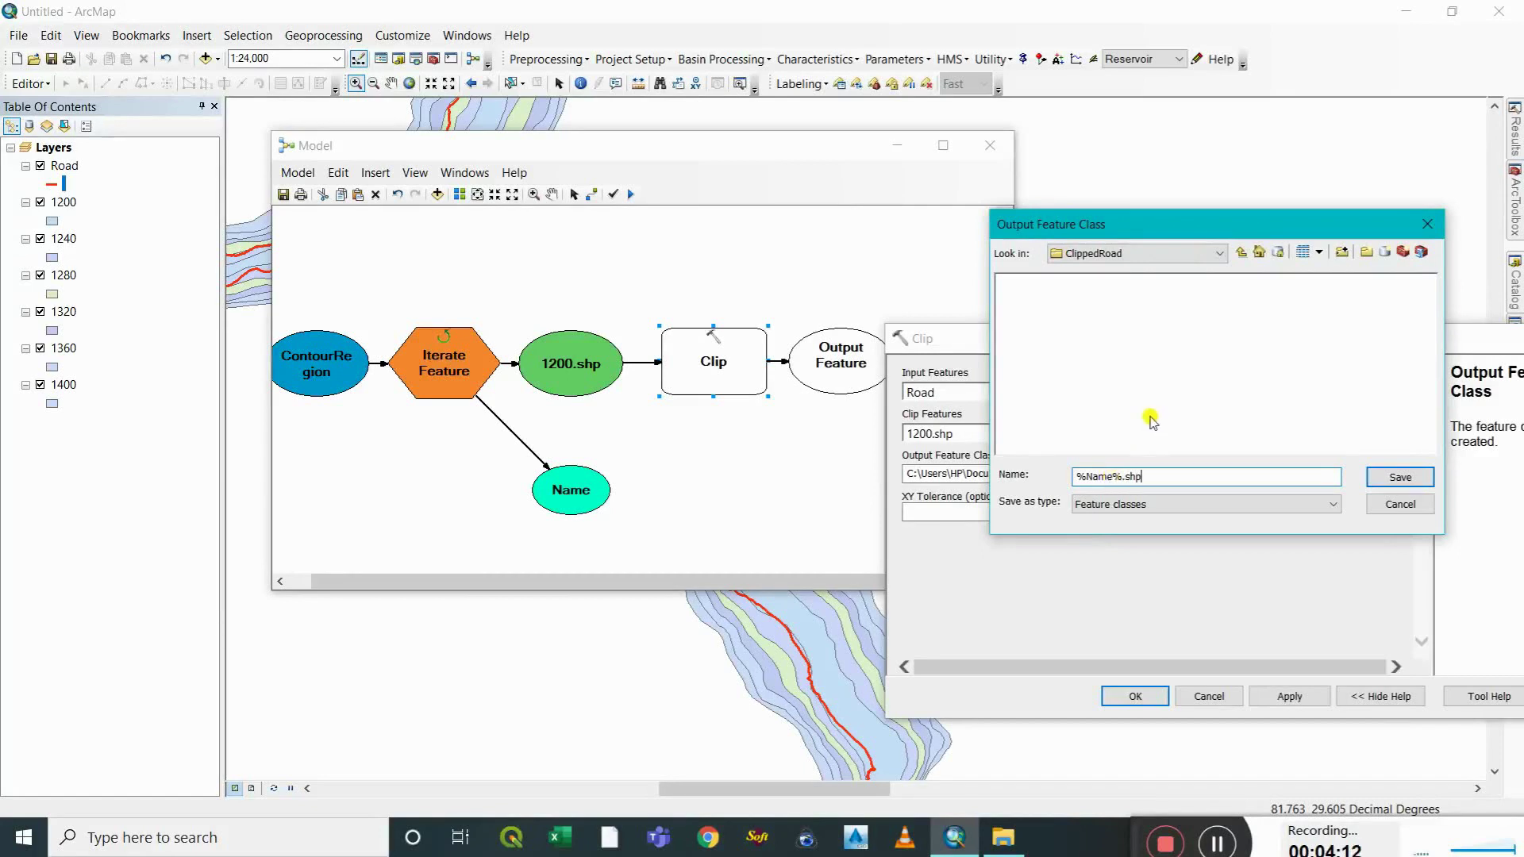
pyautogui.moveTo(1085, 476); pyautogui.dragTo(1109, 474)
pyautogui.write('Road_')
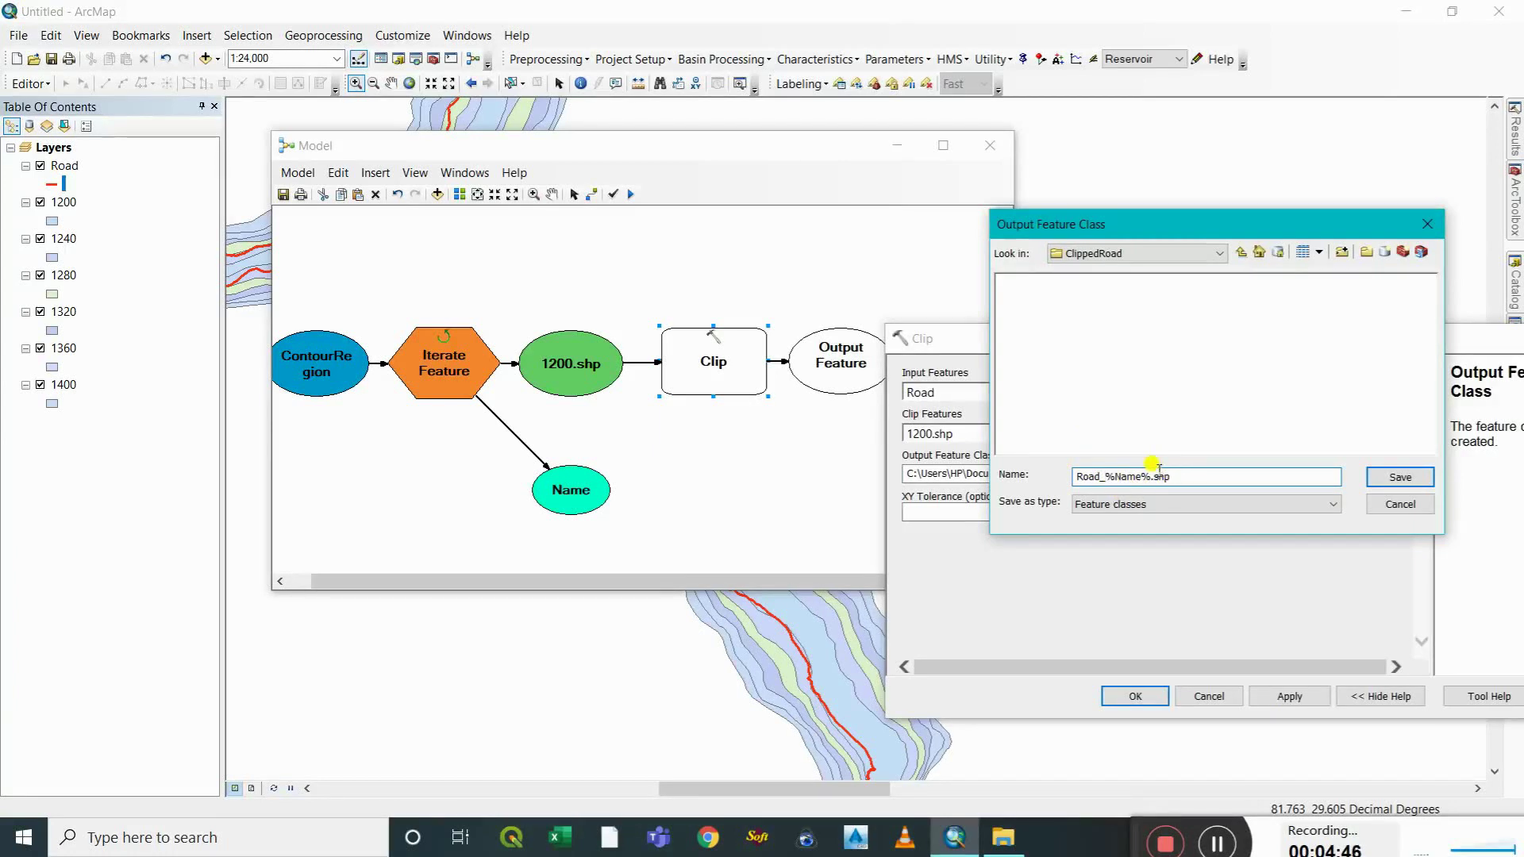
pyautogui.click(1401, 477)
pyautogui.moveTo(1165, 339); pyautogui.dragTo(1128, 224)
pyautogui.click(1100, 577)
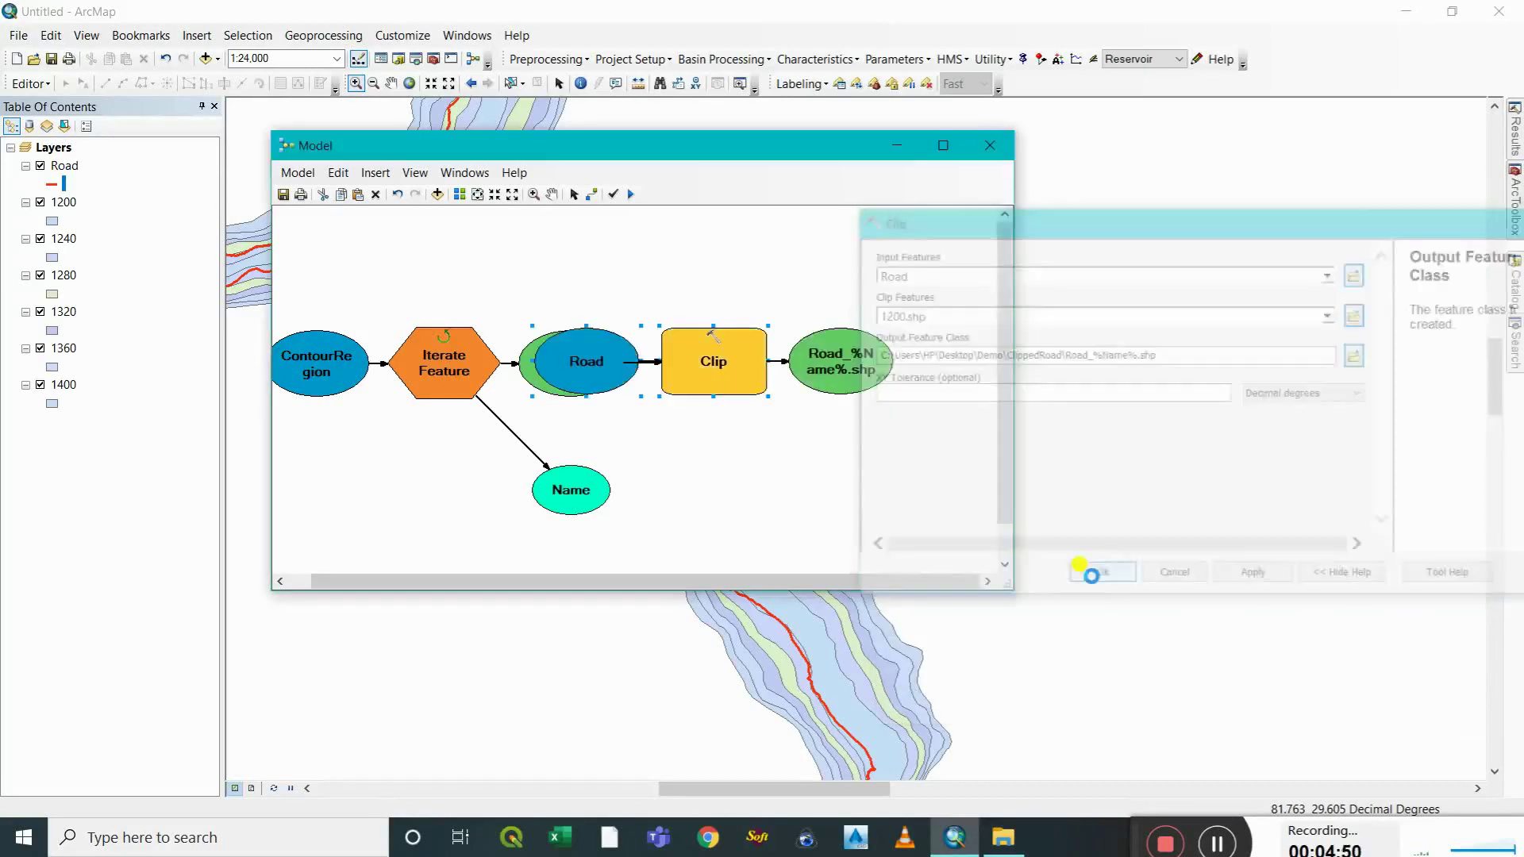
# Place the Road element above the Clip tool and fit the whole model in its window.
pyautogui.moveTo(578, 351); pyautogui.dragTo(693, 272)
pyautogui.click(735, 442)
pyautogui.click(477, 194)
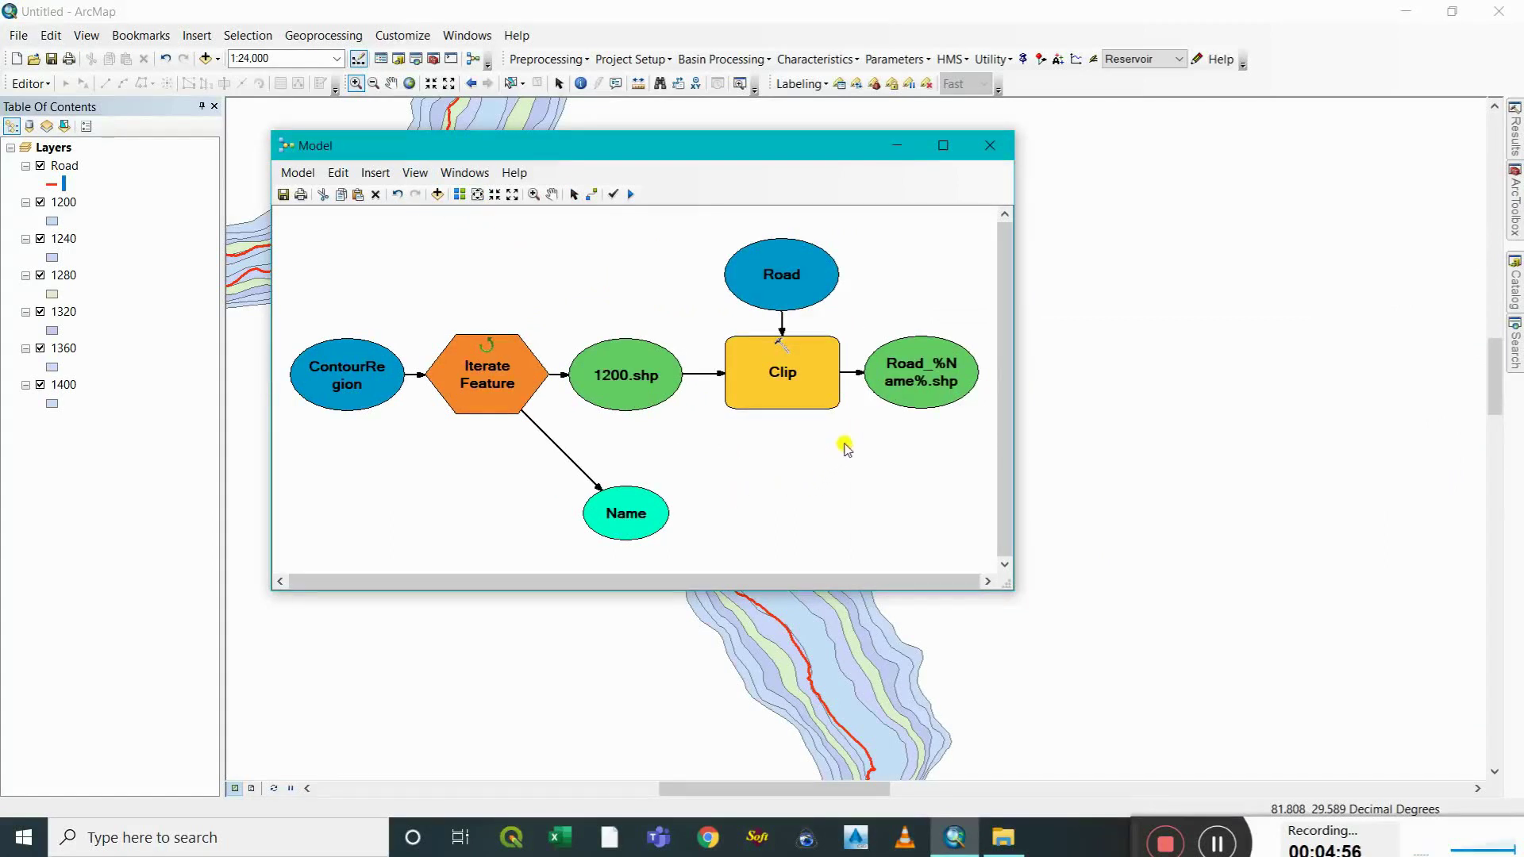
# Validate and run the model, and close its progress report.
pyautogui.click(612, 194)
pyautogui.click(625, 196)
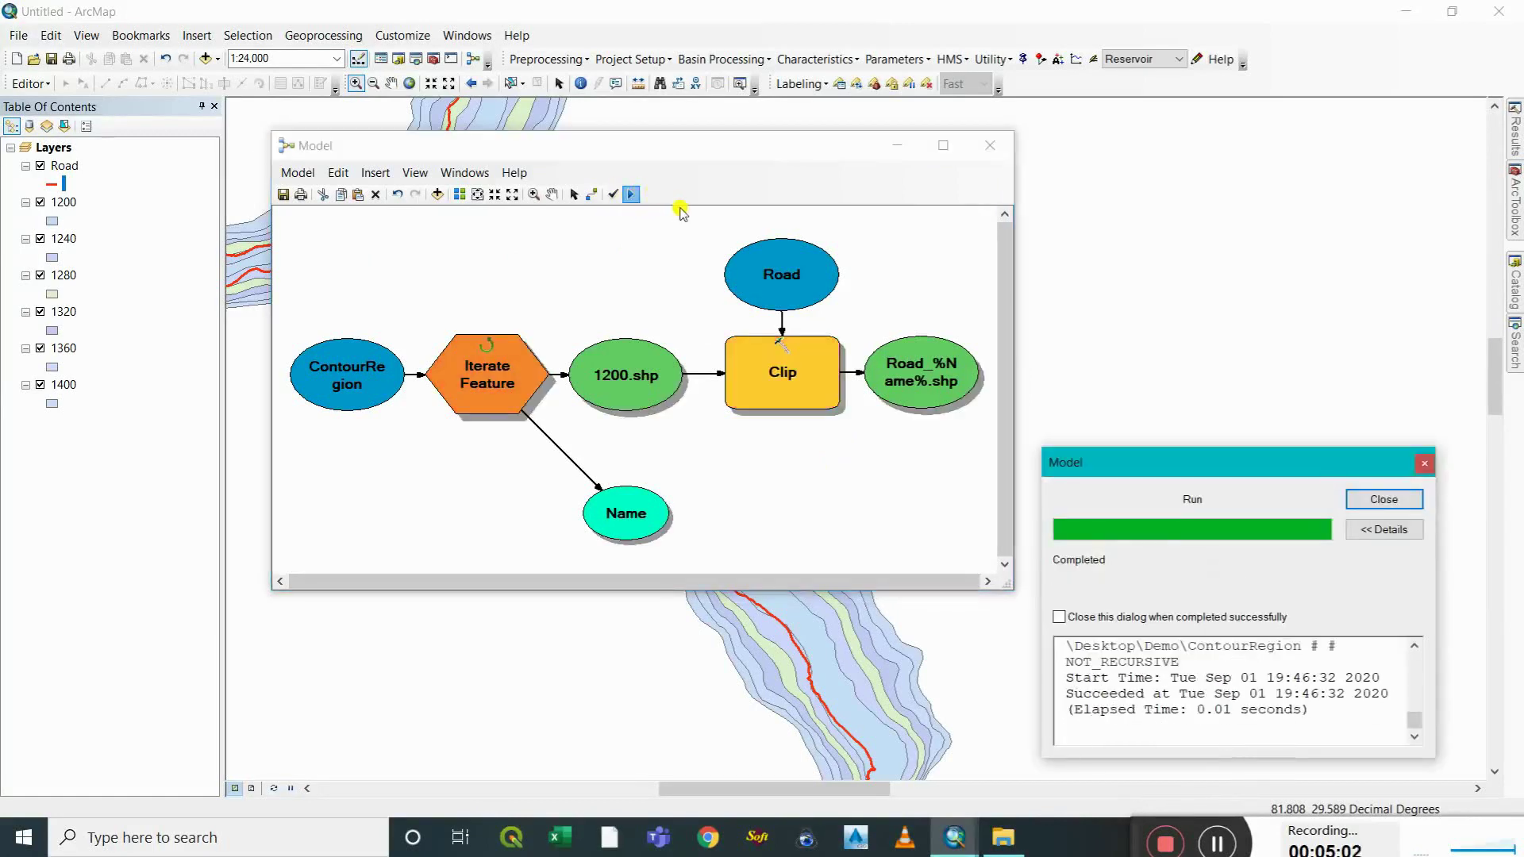
pyautogui.click(1384, 498)
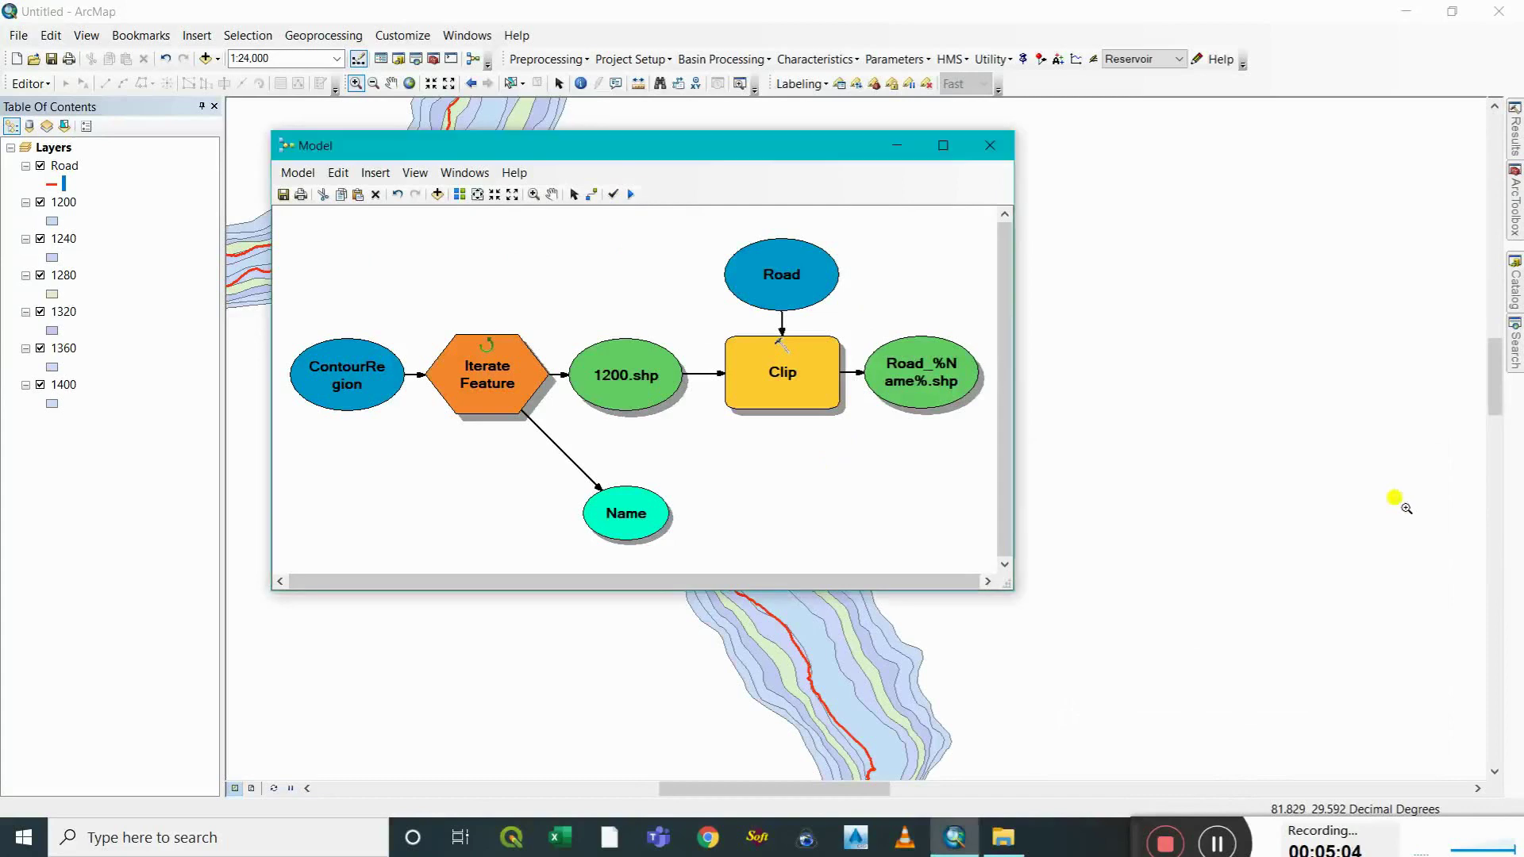
# Minimize the model window and turn off the Road layer in the map.
pyautogui.moveTo(1131, 822); pyautogui.dragTo(1128, 807)
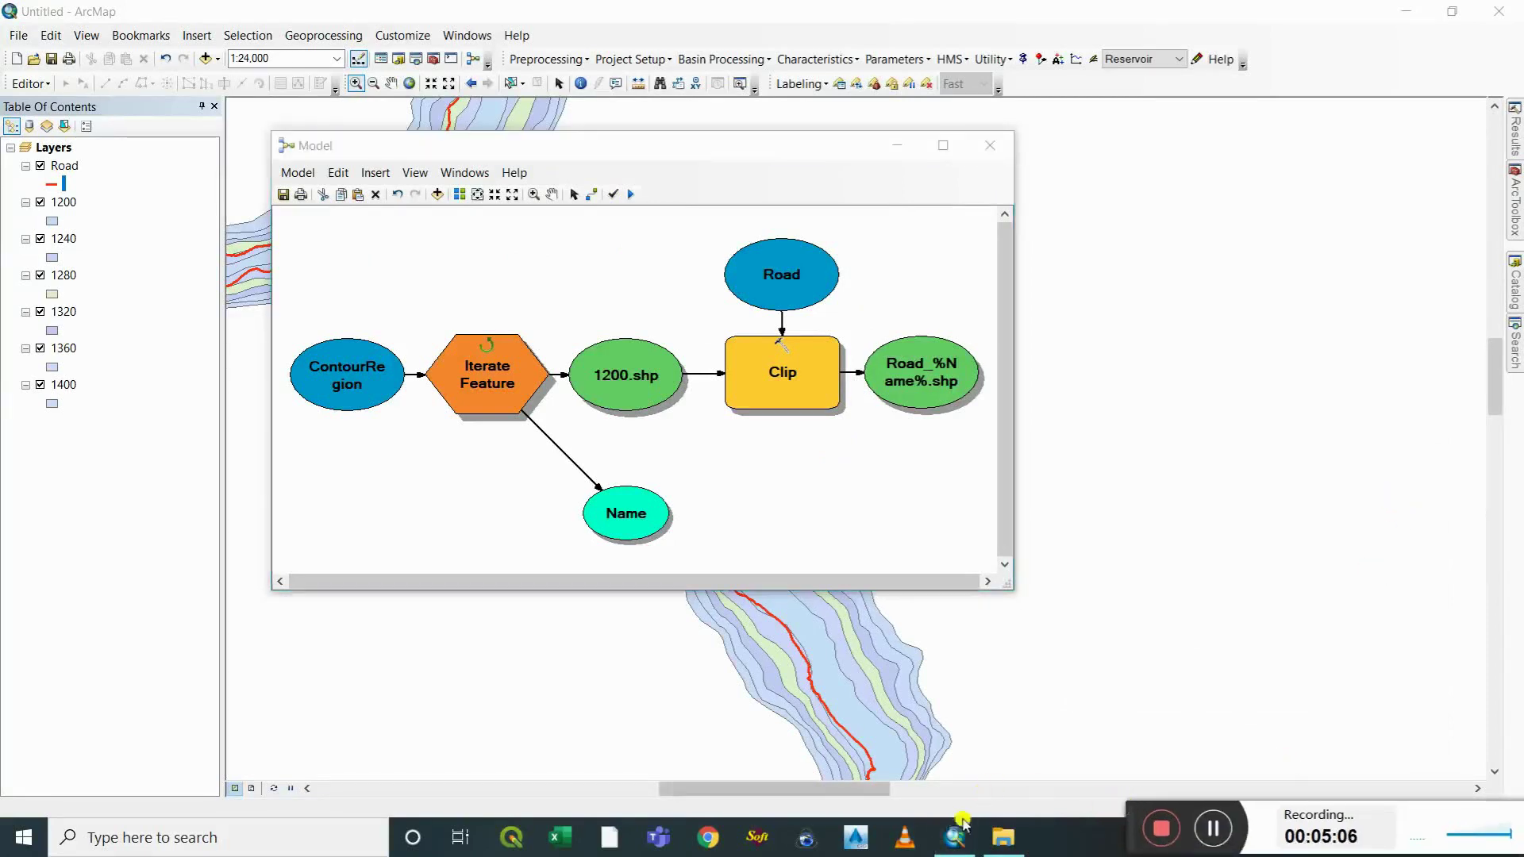
pyautogui.click(898, 145)
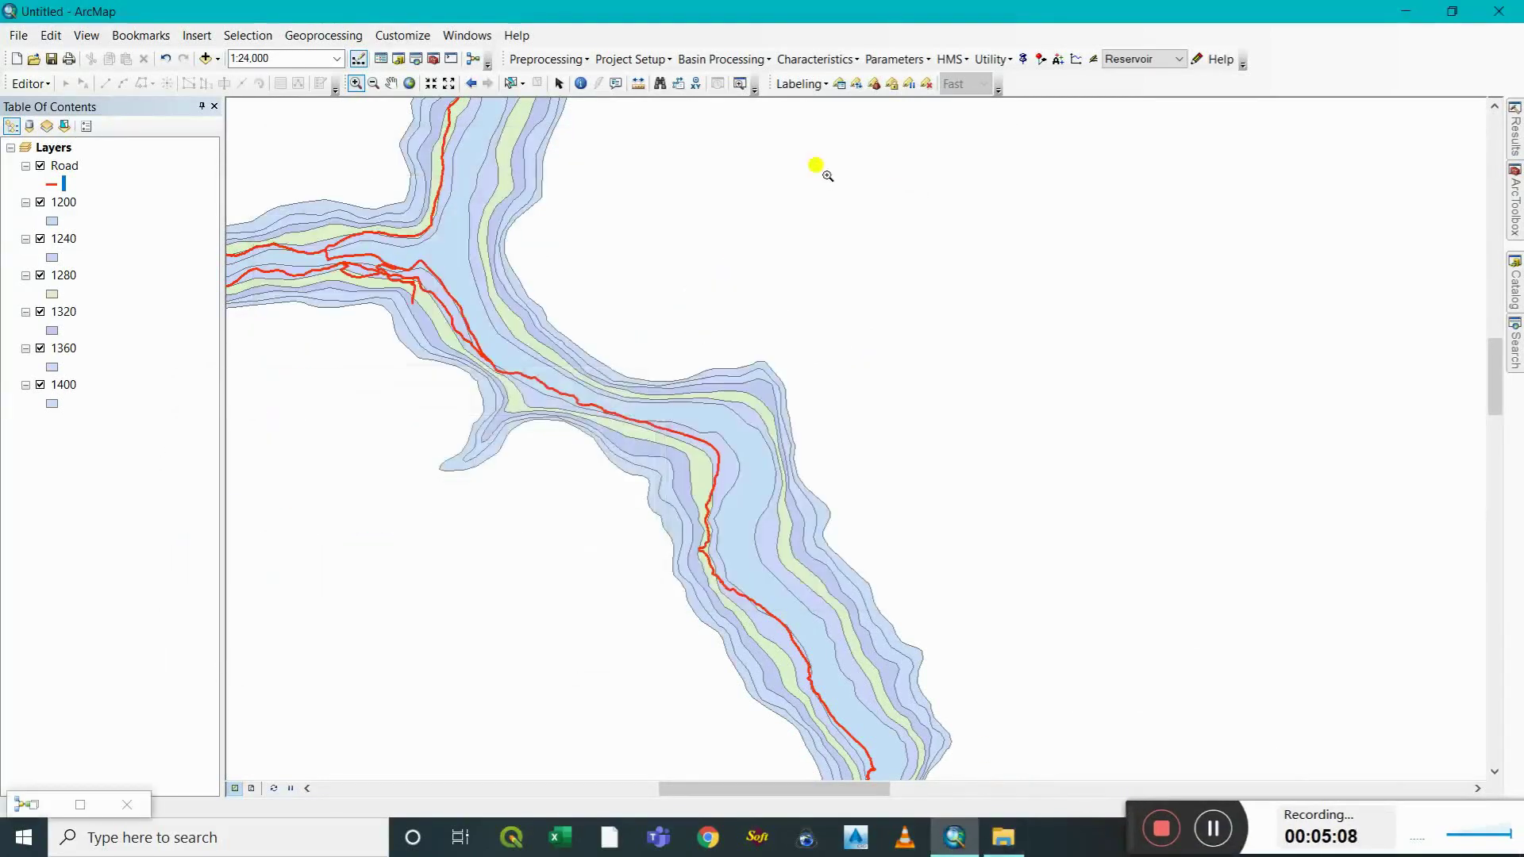
pyautogui.click(64, 166)
pyautogui.keyDown('shift'); pyautogui.click(66, 393); pyautogui.keyUp('shift')
pyautogui.rightClick(65, 387)
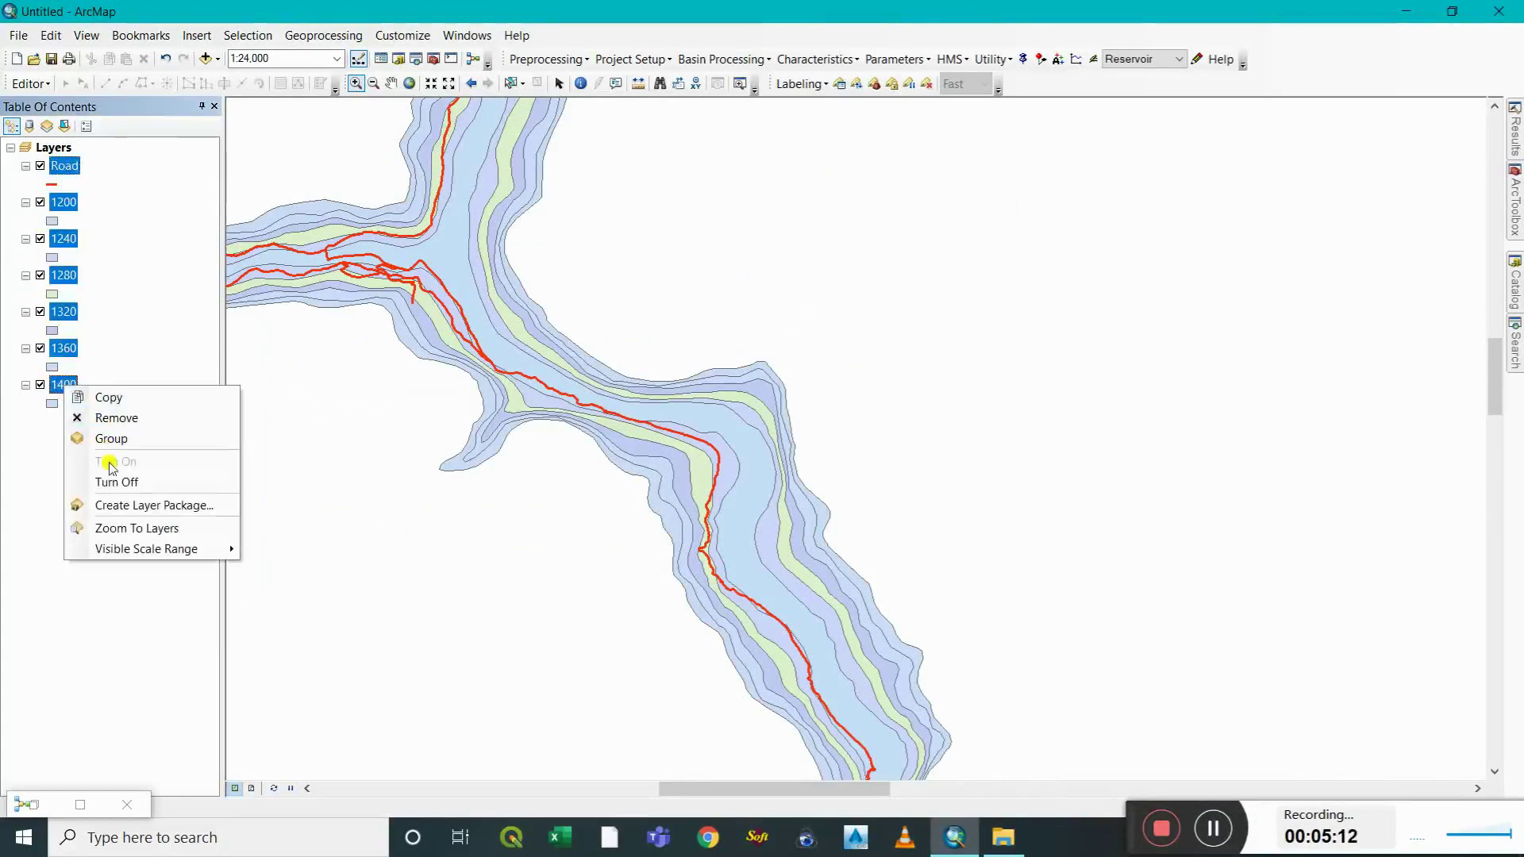
pyautogui.click(115, 287)
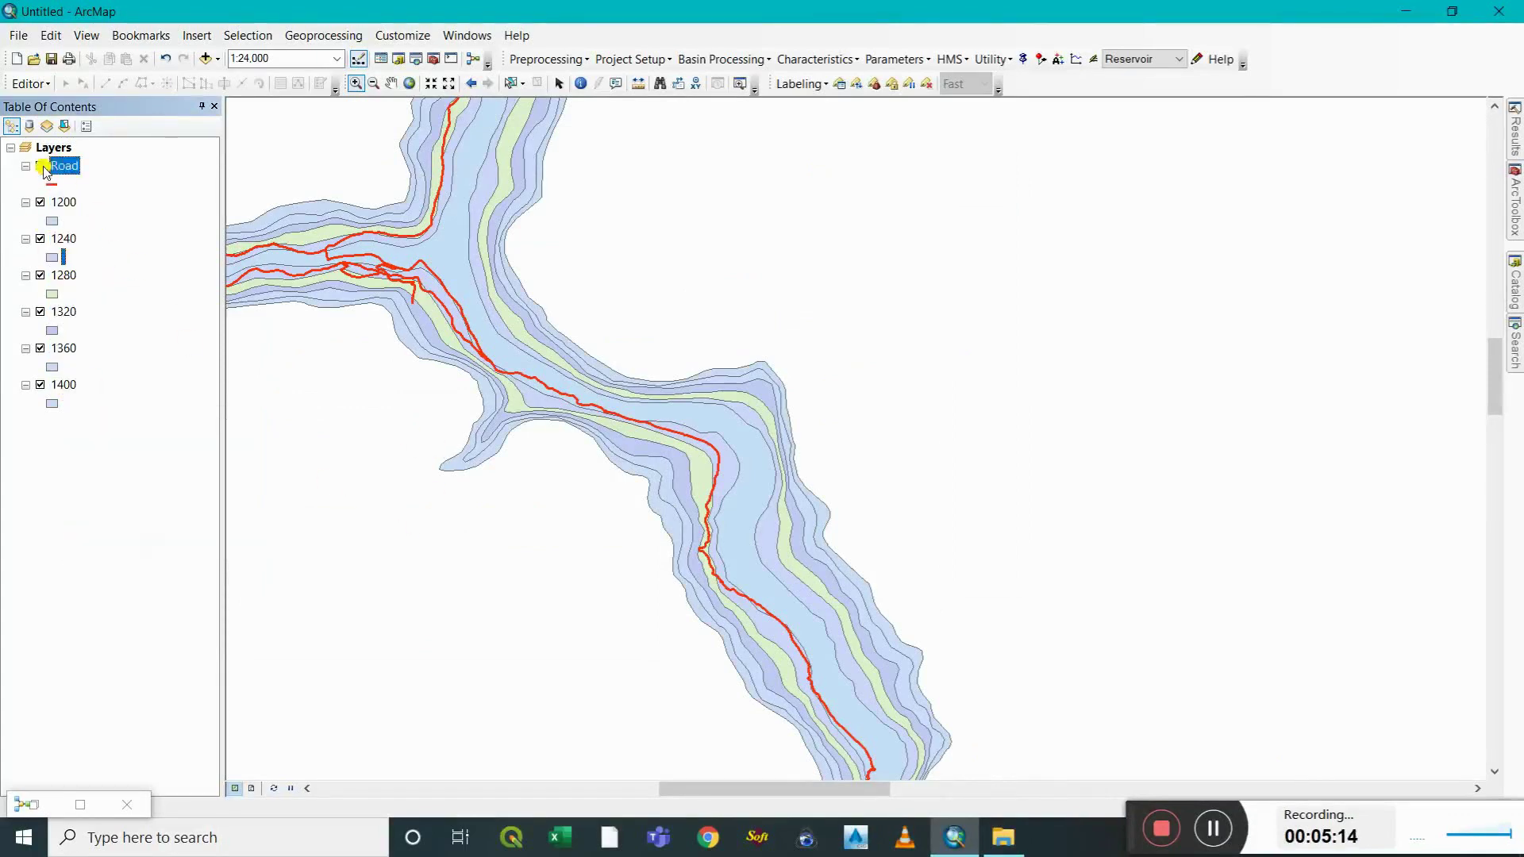
pyautogui.click(39, 165)
# Switch to File Explorer, look in the Road folder, and examine the output shapefiles in the ClippedRoad folder.
pyautogui.click(1003, 837)
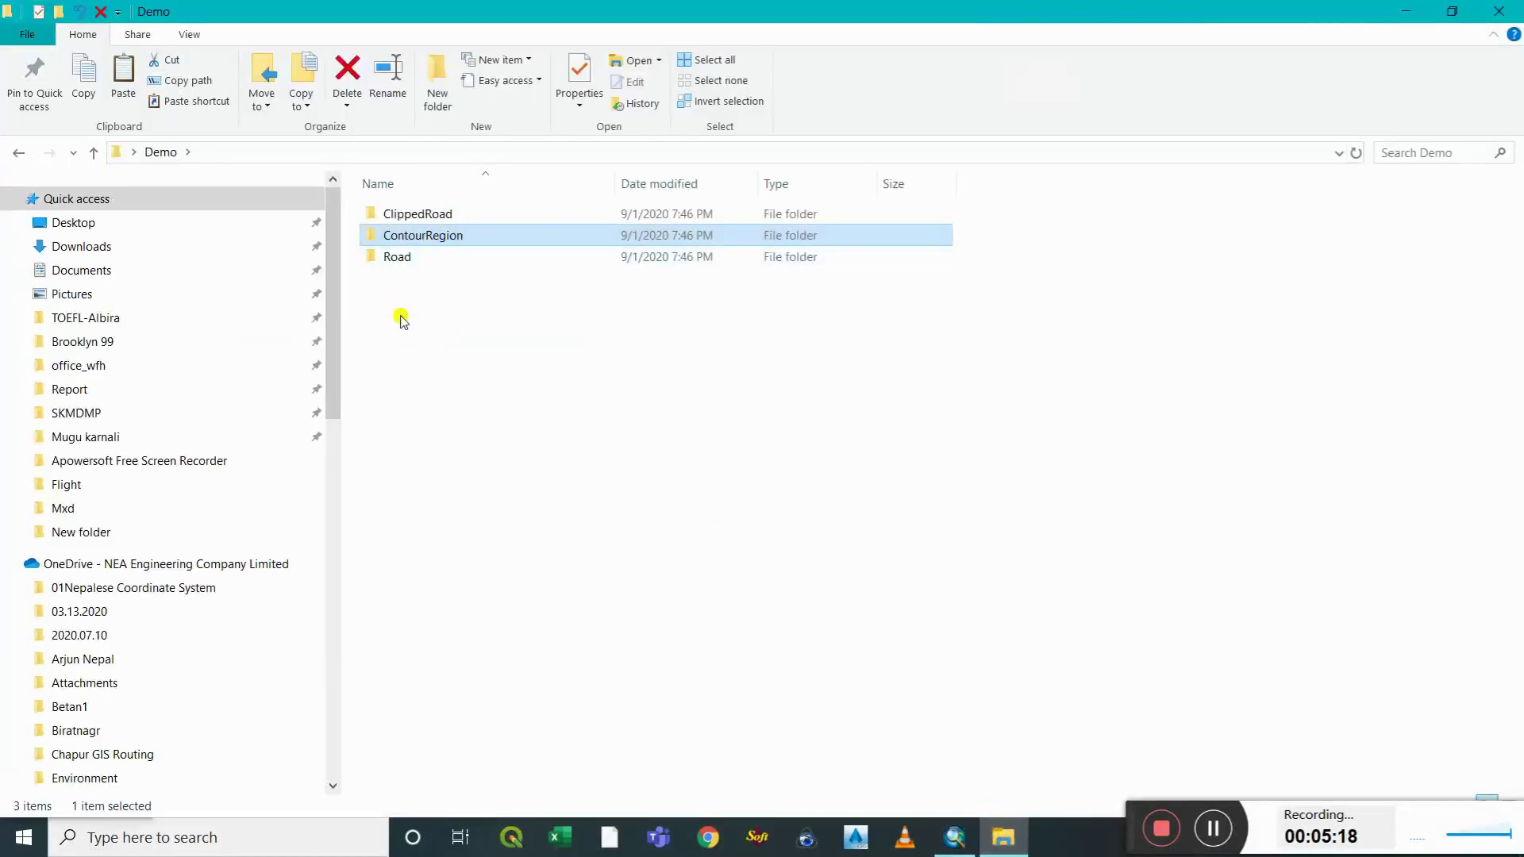
pyautogui.doubleClick(399, 257)
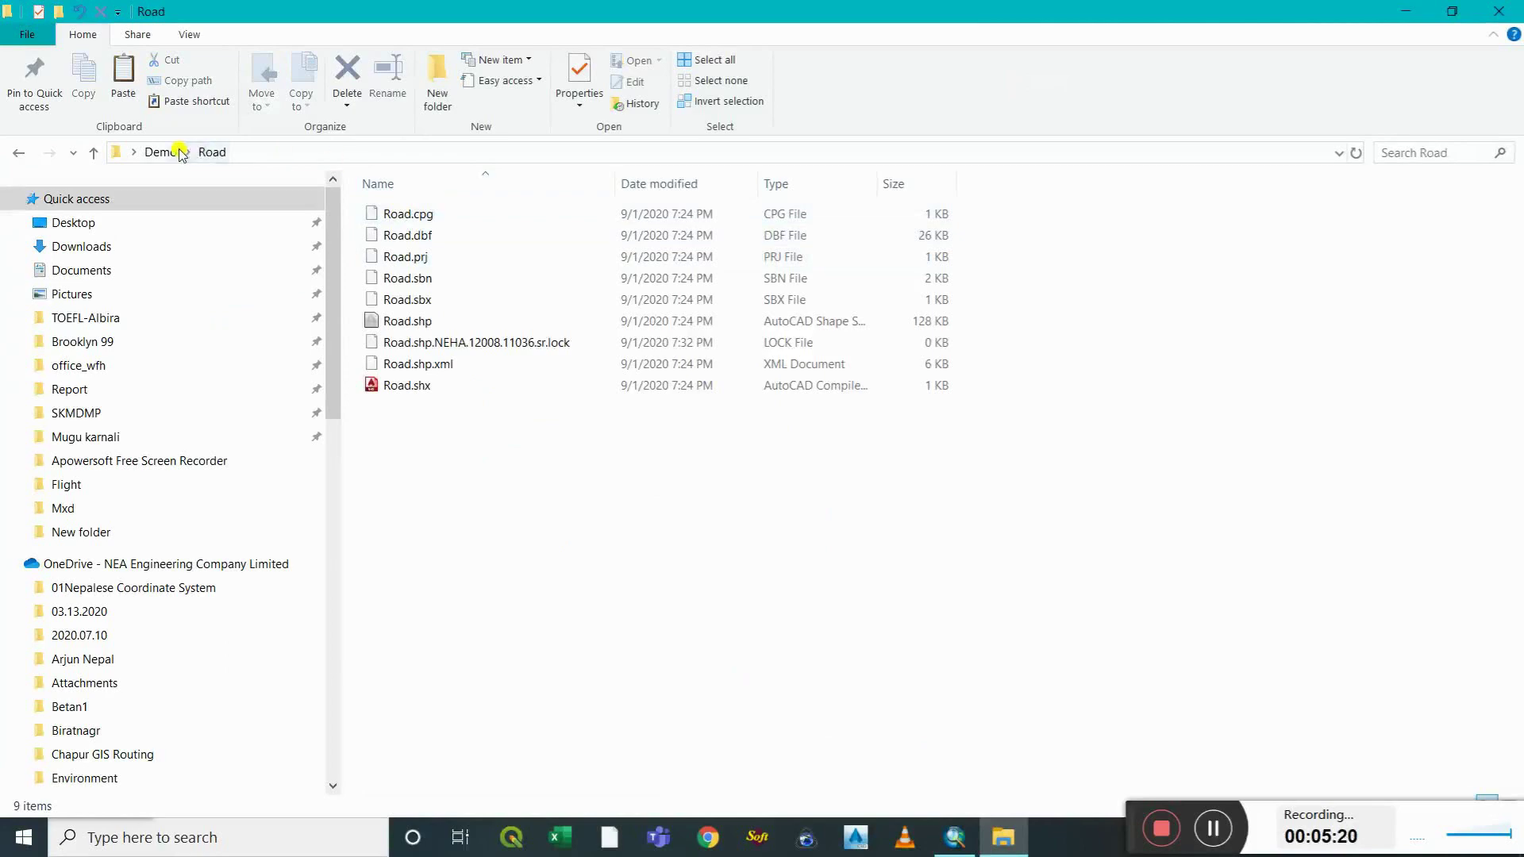
pyautogui.click(161, 151)
pyautogui.click(412, 220)
pyautogui.doubleClick(412, 220)
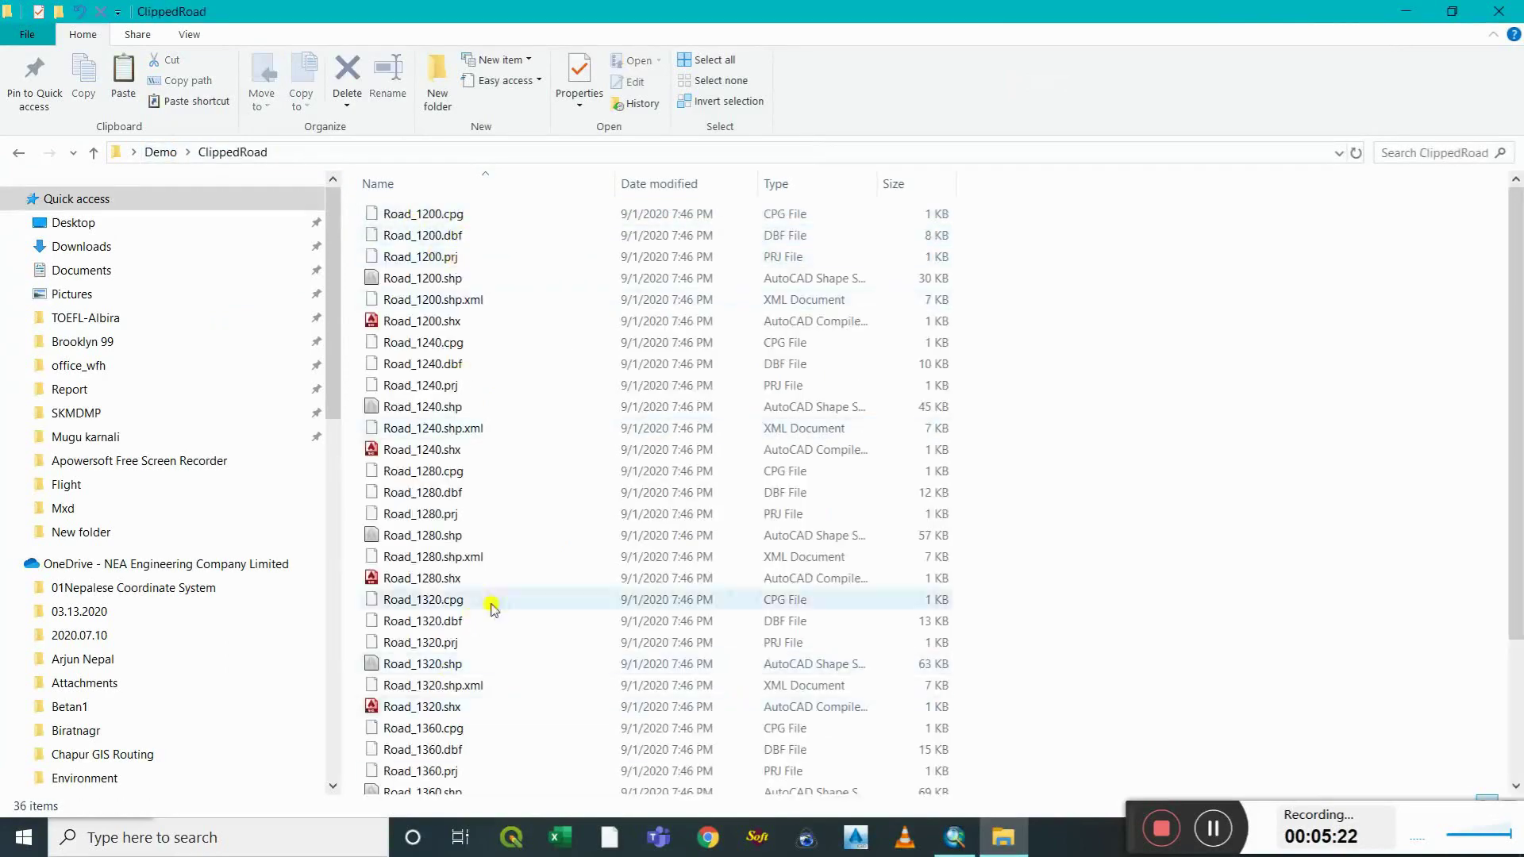
# Switch back to ArcMap and add the shapefiles Road_1200 through Road_1400 from the ClippedRoad folder to the map.
pyautogui.hotkey('alt', 'Tab')
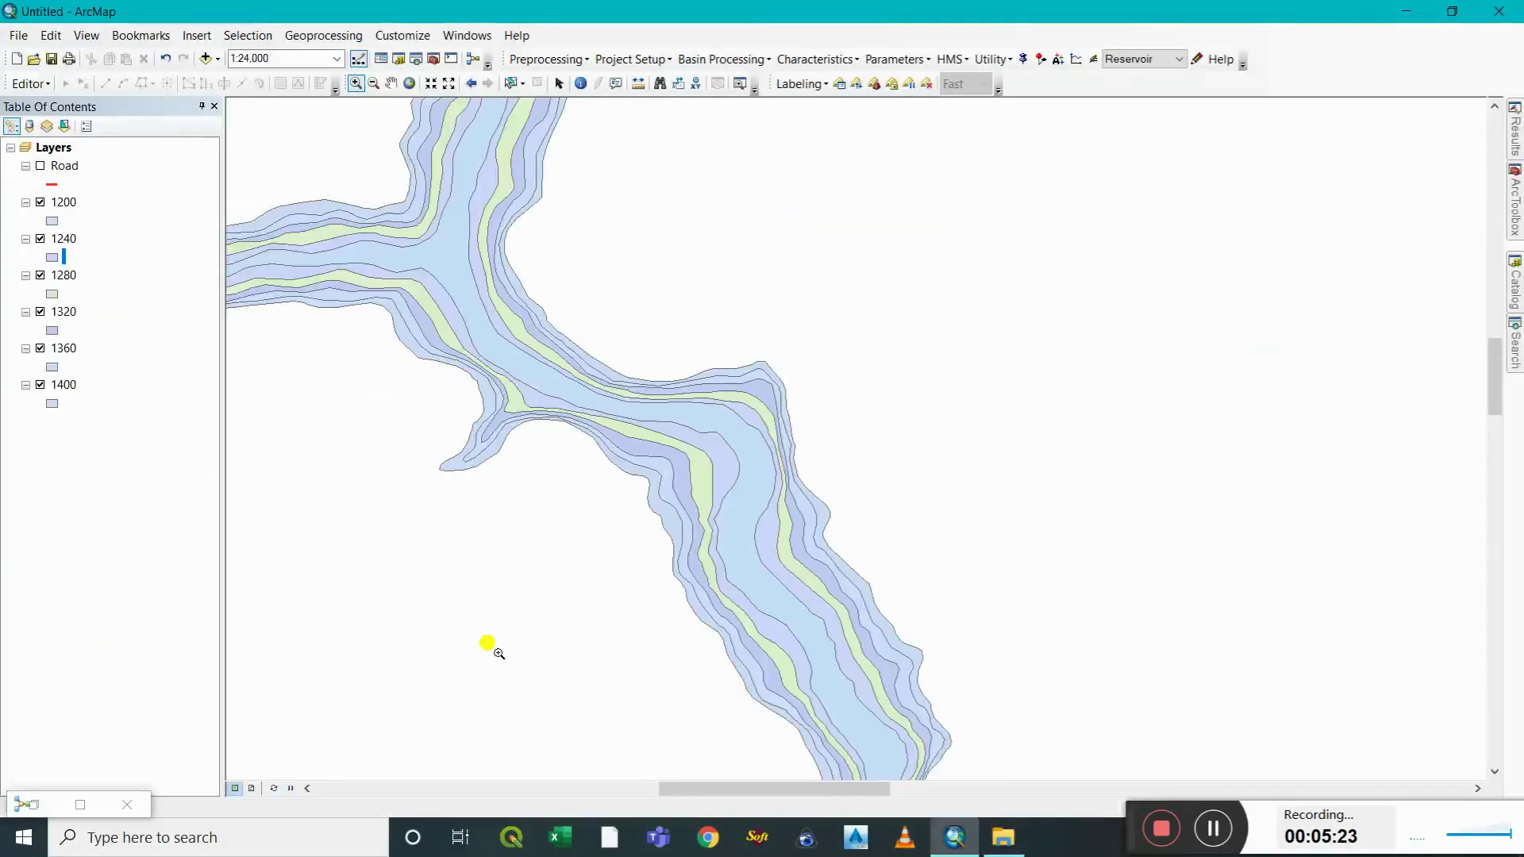
pyautogui.click(205, 58)
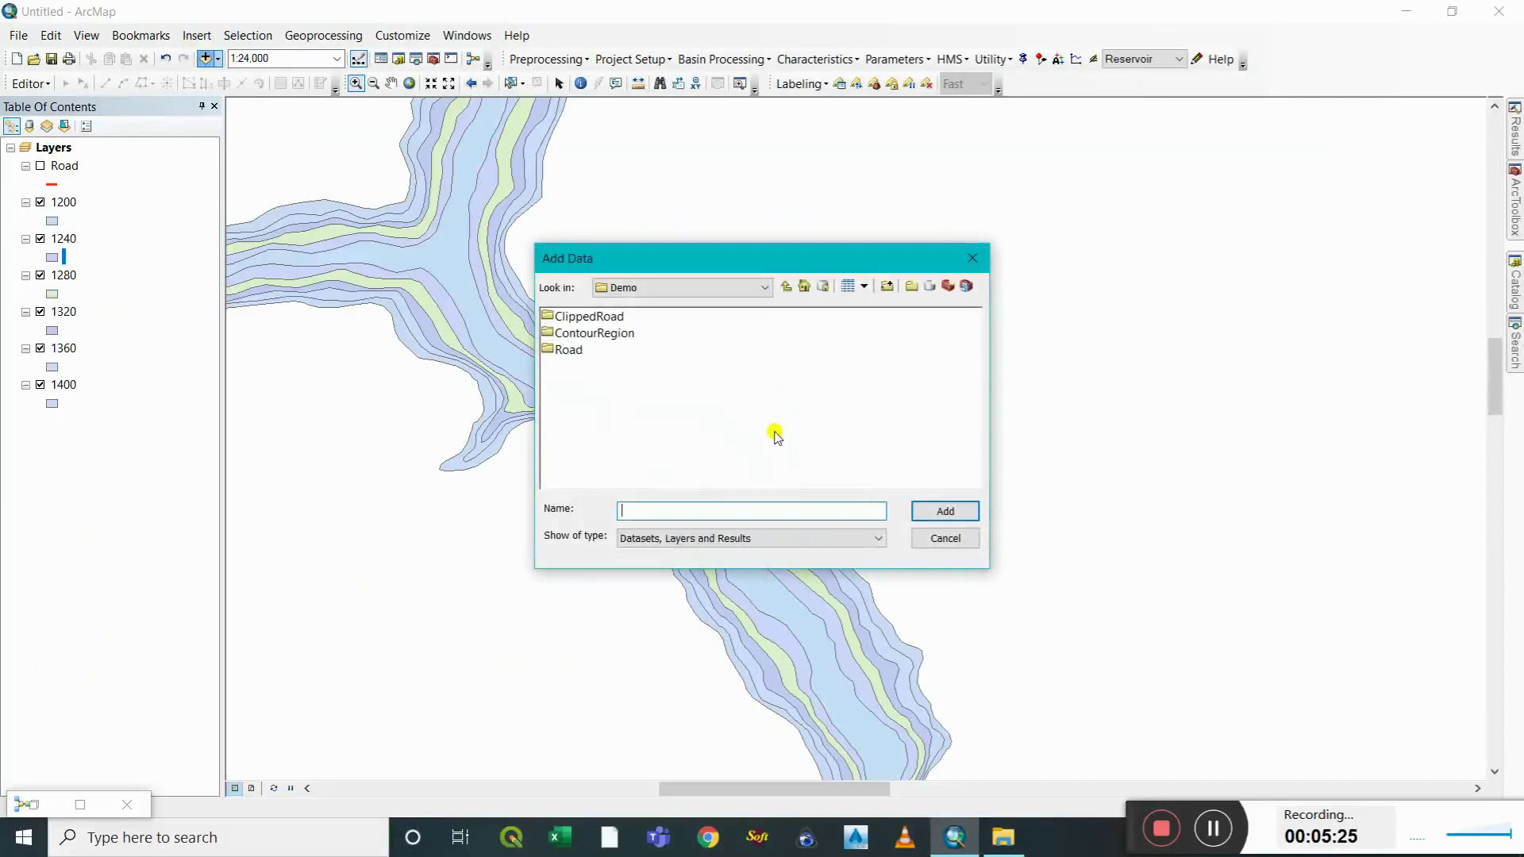
pyautogui.doubleClick(583, 316)
pyautogui.moveTo(664, 317); pyautogui.dragTo(702, 428)
pyautogui.click(945, 510)
# Turn off the layers Road_1240 through Road_1400 together, leaving Road_1200 as the only clipped road layer shown.
pyautogui.moveTo(527, 528); pyautogui.dragTo(983, 720)
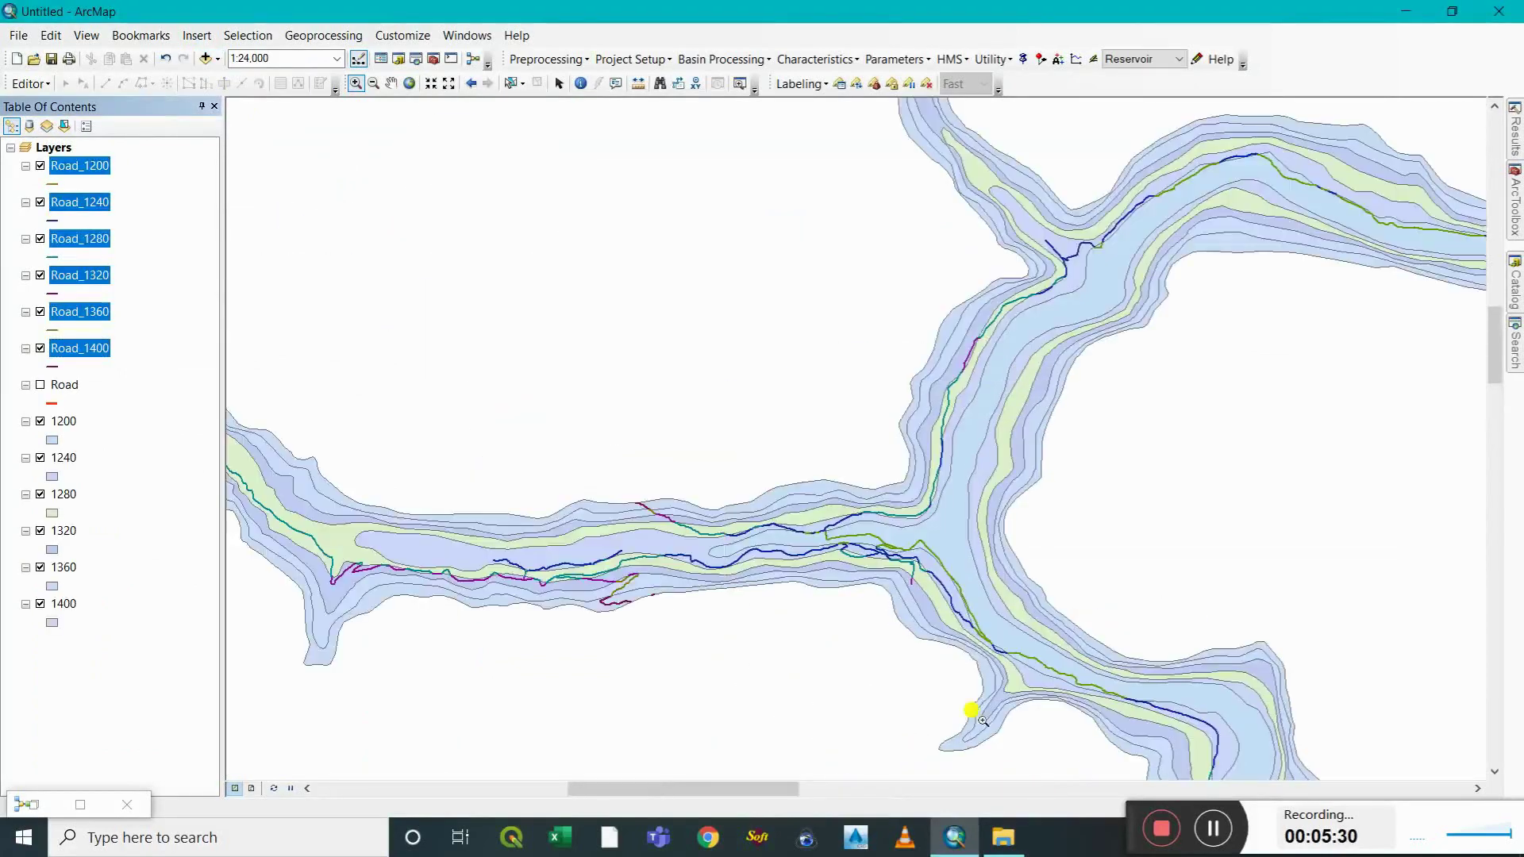
pyautogui.scroll(3, 833, 564)
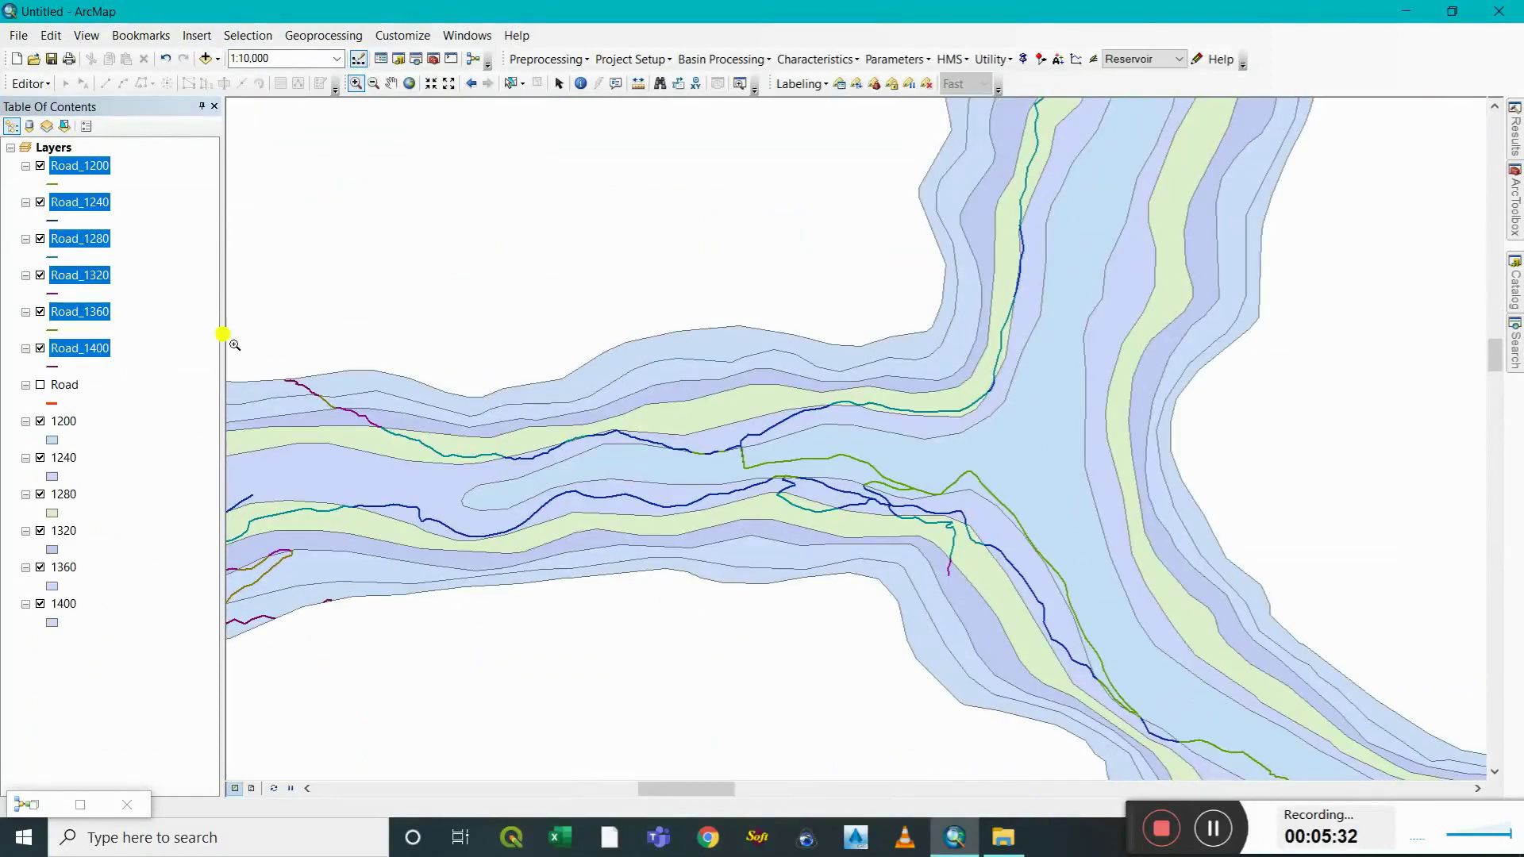
pyautogui.click(93, 208)
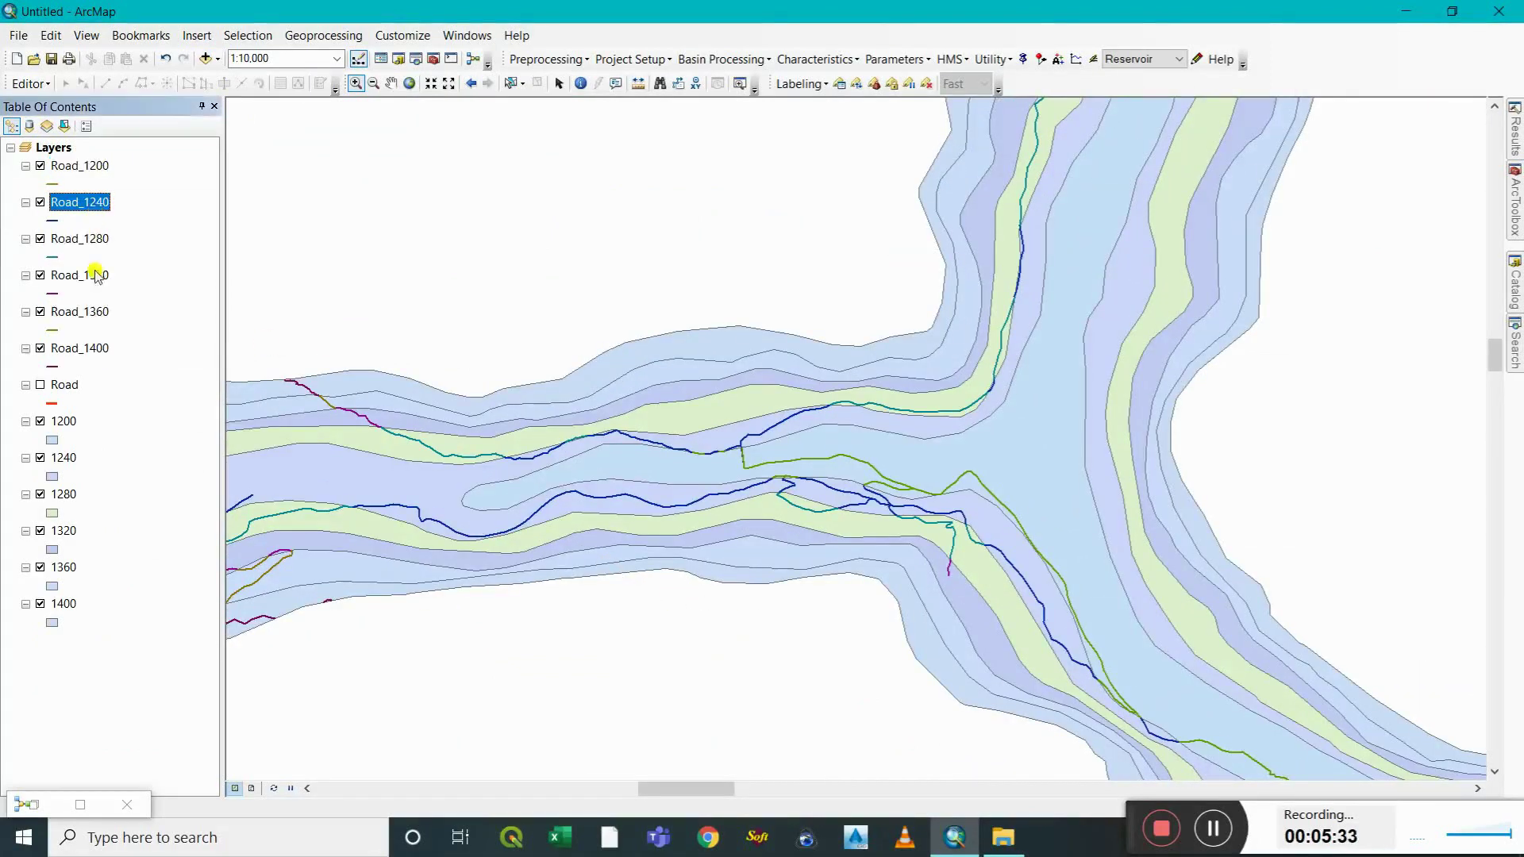
pyautogui.keyDown('shift'); pyautogui.click(93, 351); pyautogui.keyUp('shift')
pyautogui.rightClick(92, 350)
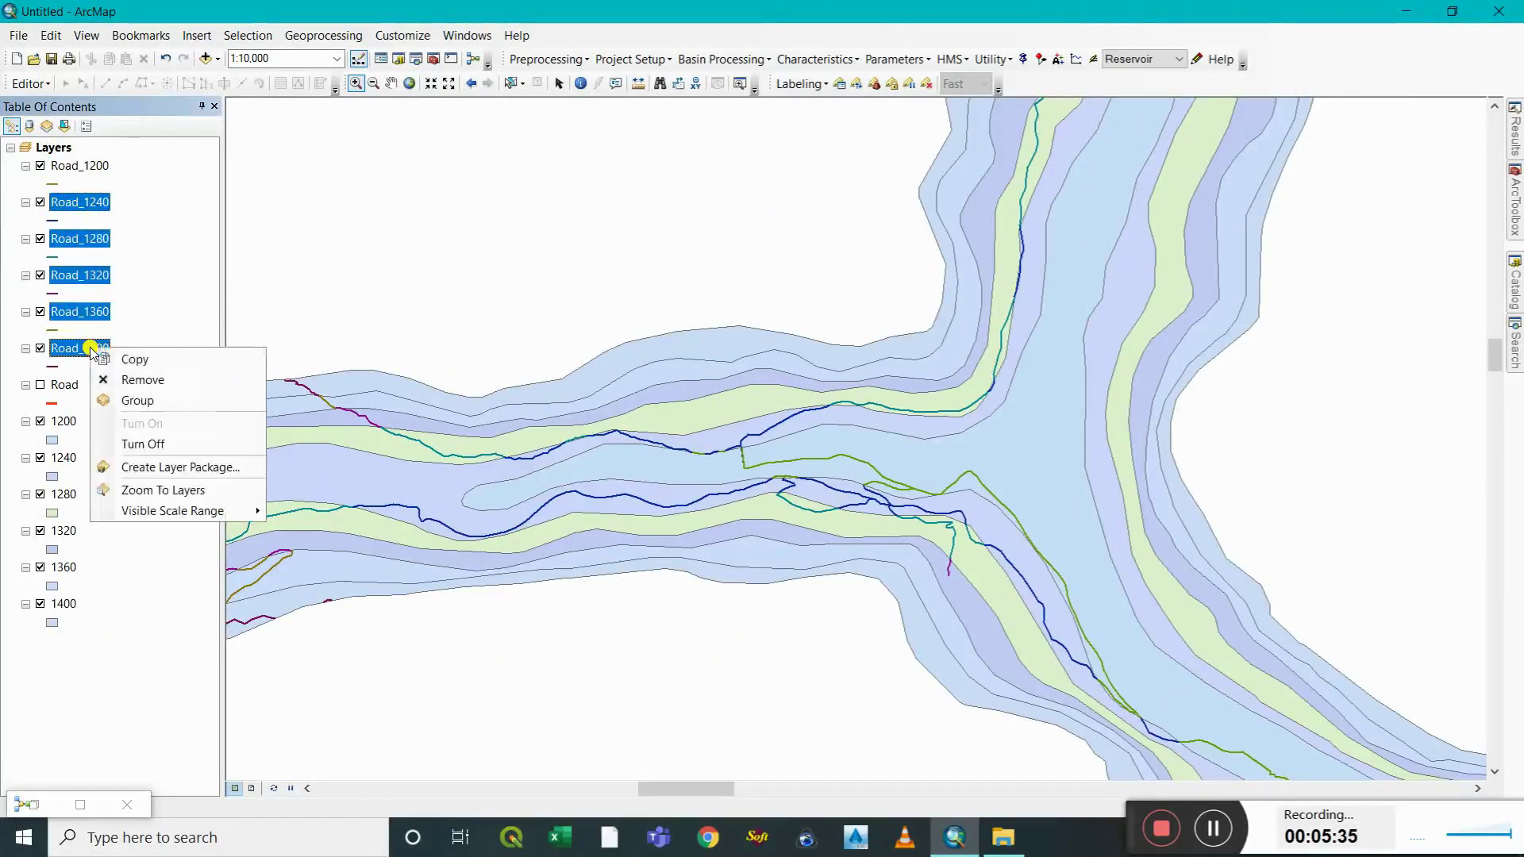
pyautogui.click(137, 445)
# Compare Road_1200 with its contour region, and turn on the Road_1240 and Road_1280 layers one after the other.
pyautogui.moveTo(1077, 607); pyautogui.dragTo(731, 442)
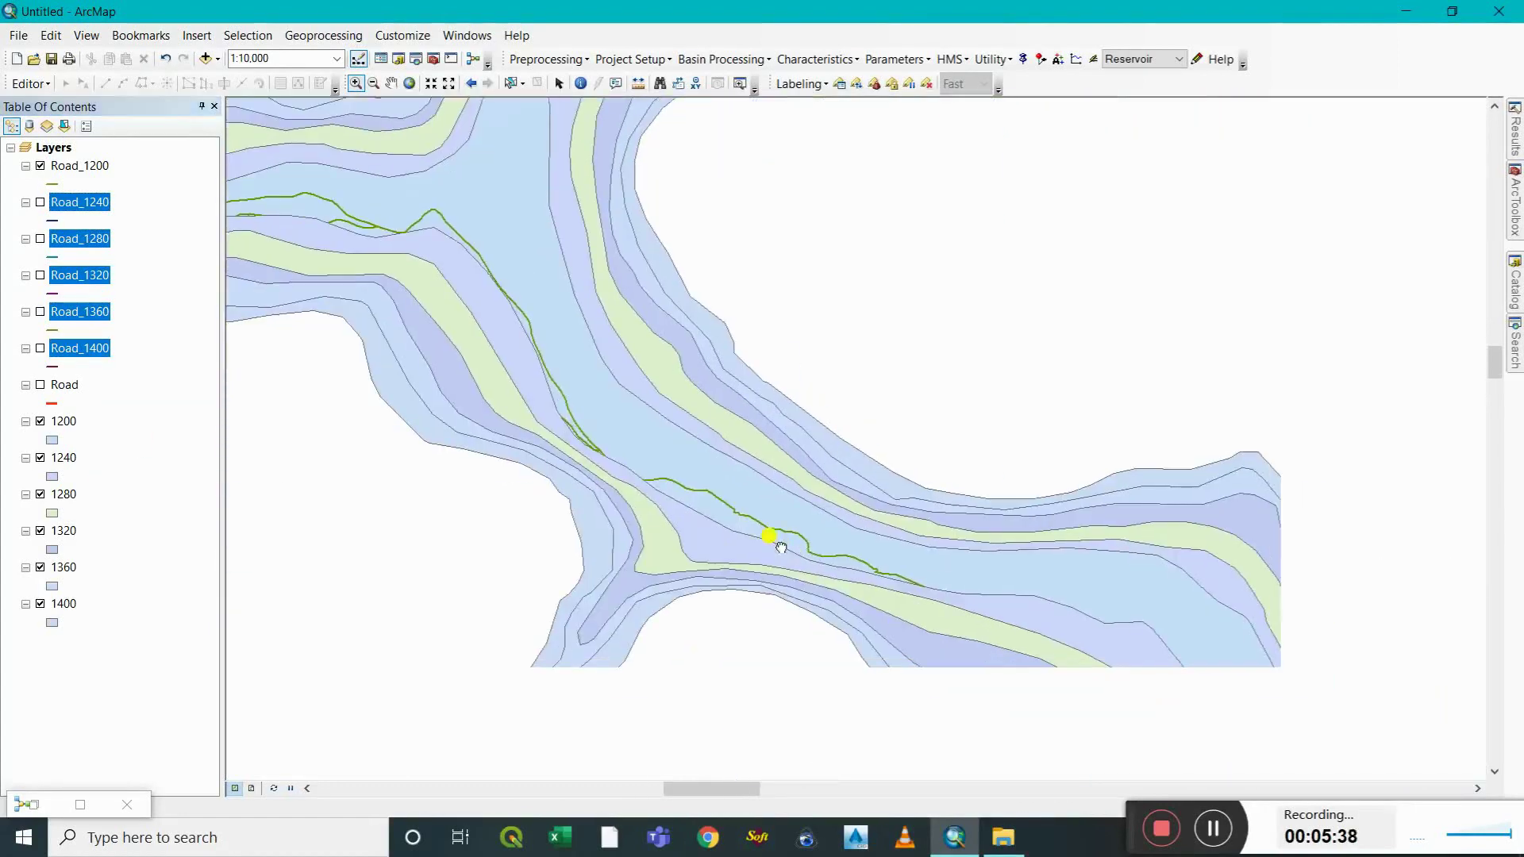
pyautogui.moveTo(799, 534); pyautogui.dragTo(859, 565)
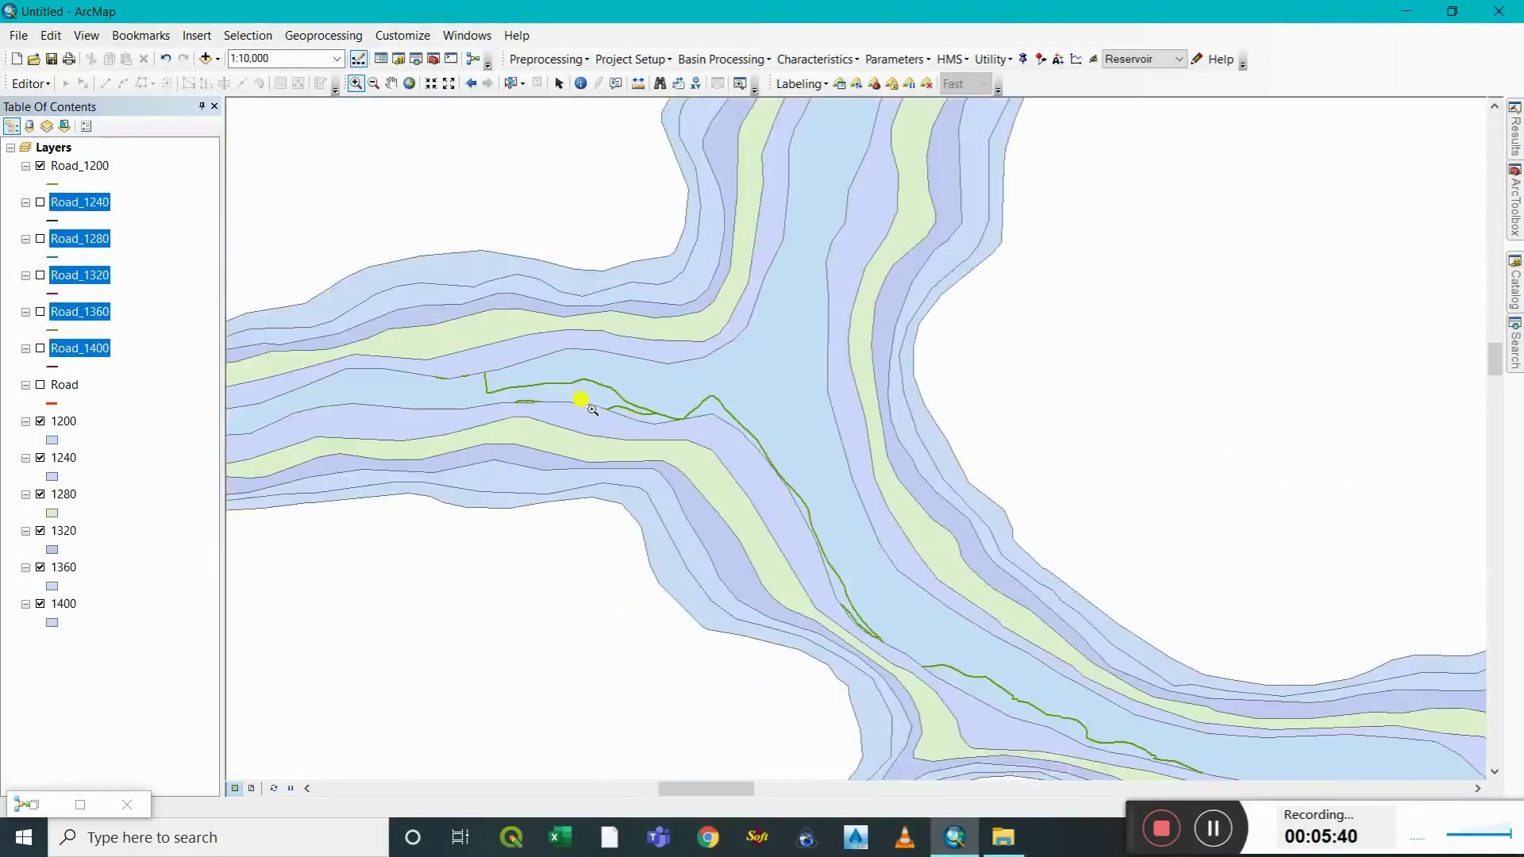
pyautogui.scroll(3, 592, 410)
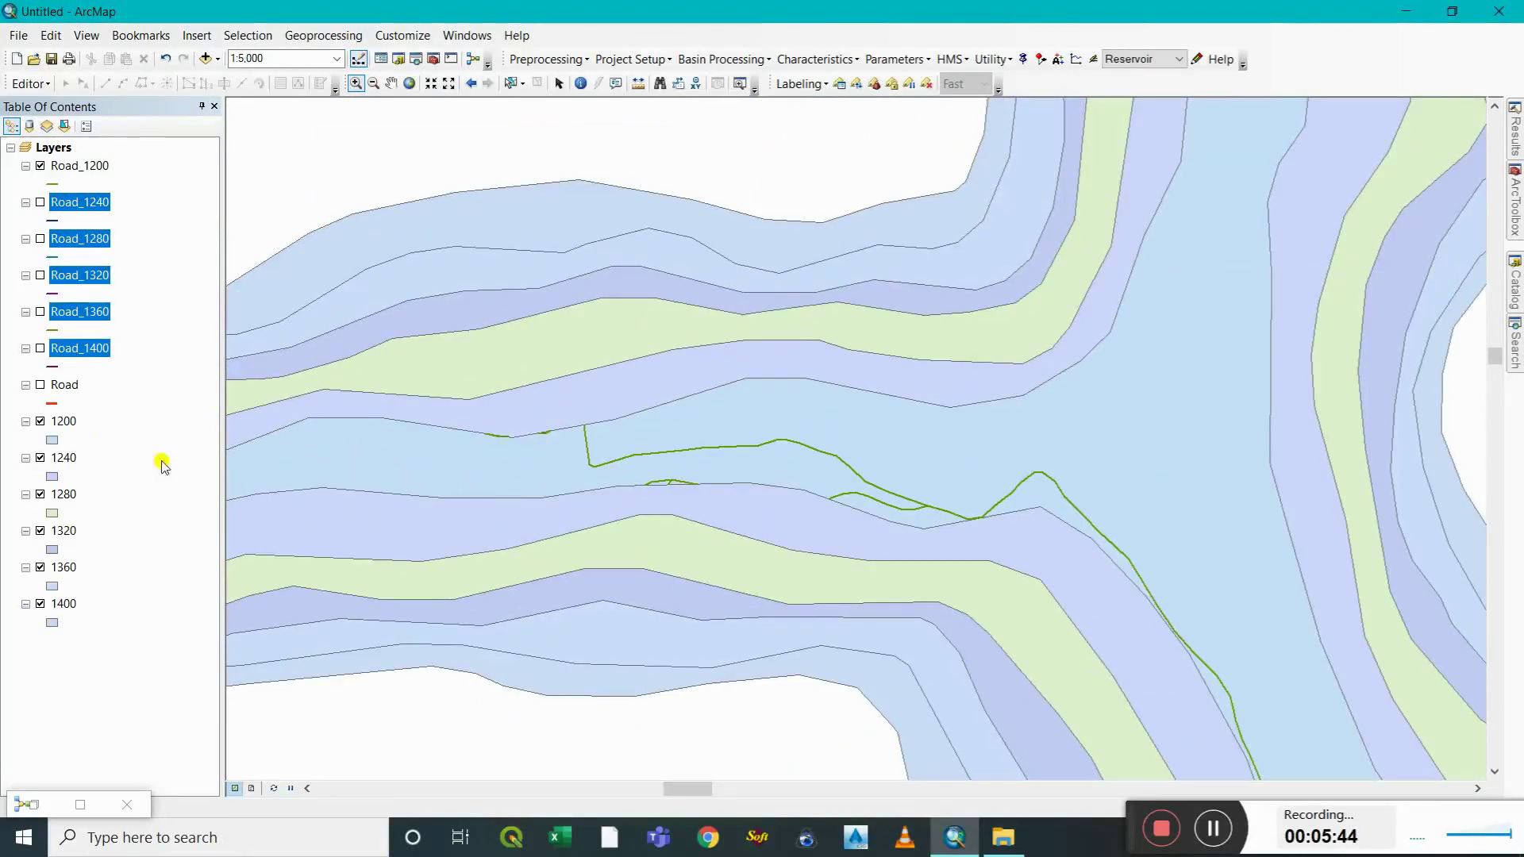
pyautogui.click(40, 203)
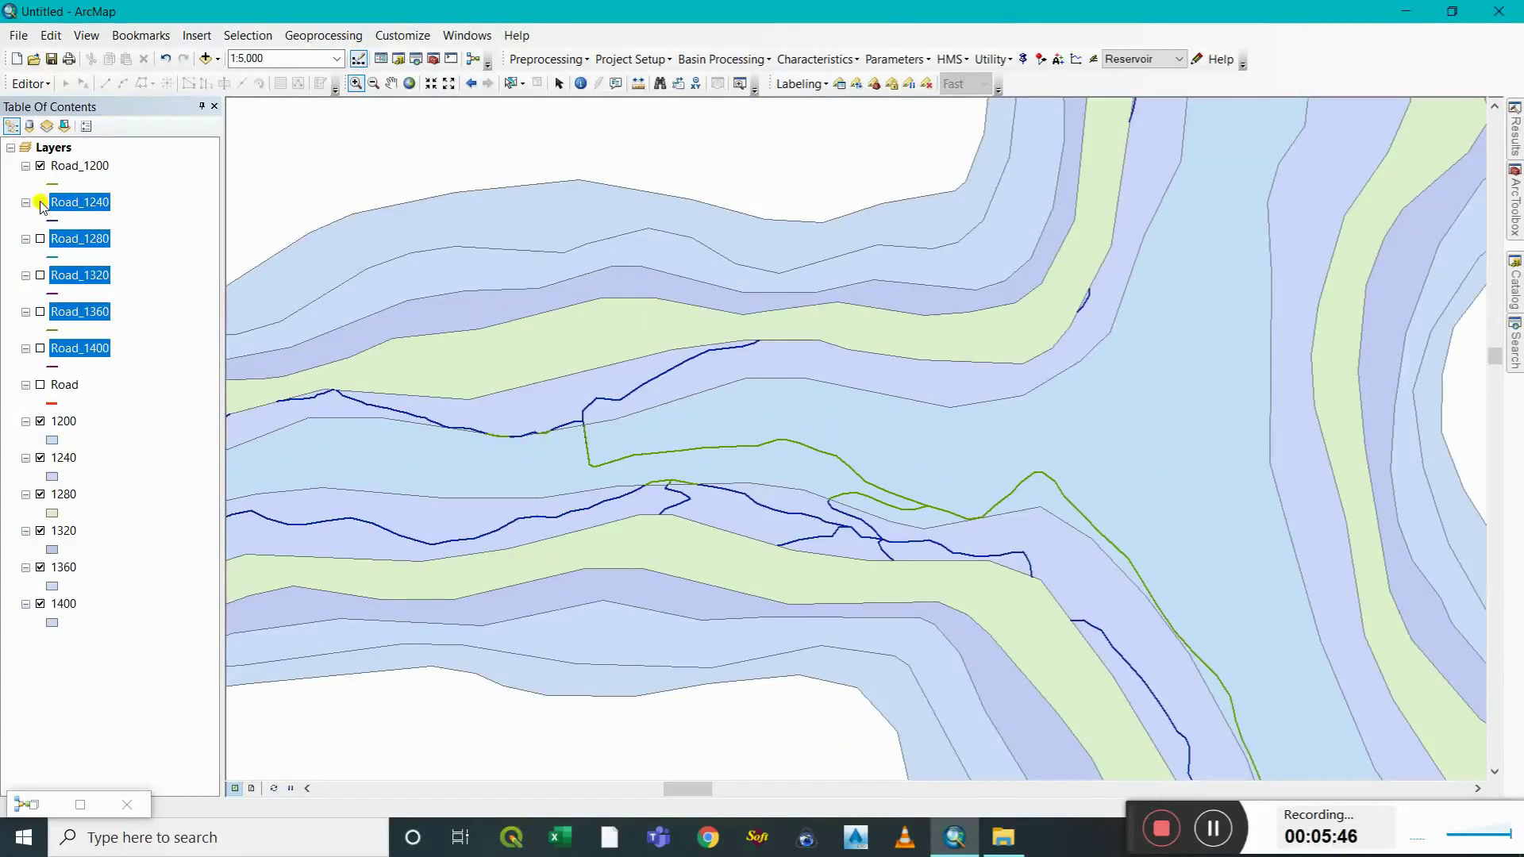
pyautogui.moveTo(590, 484); pyautogui.dragTo(776, 527)
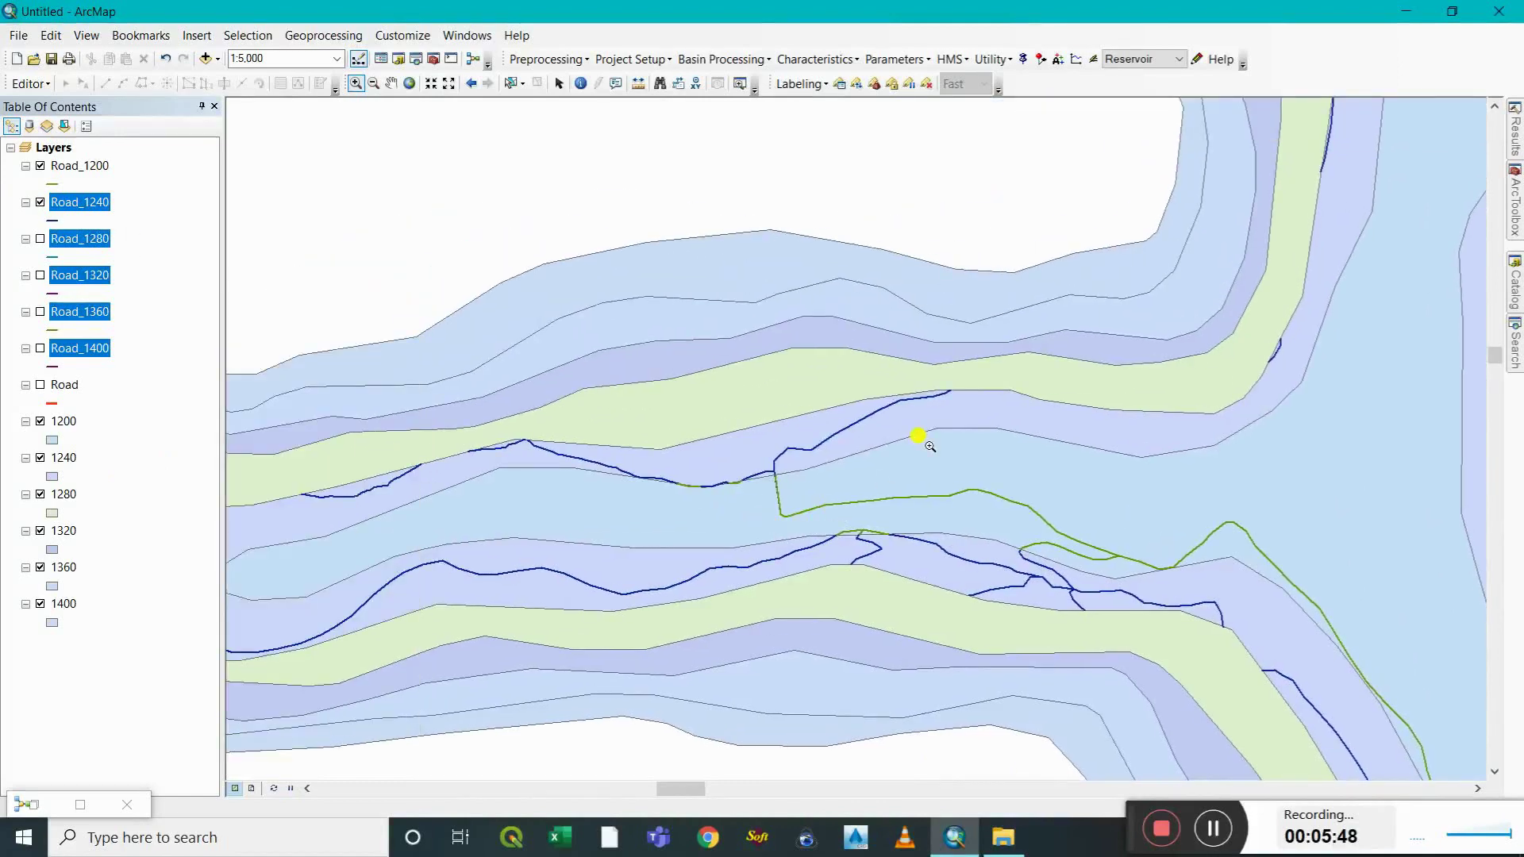
pyautogui.click(40, 239)
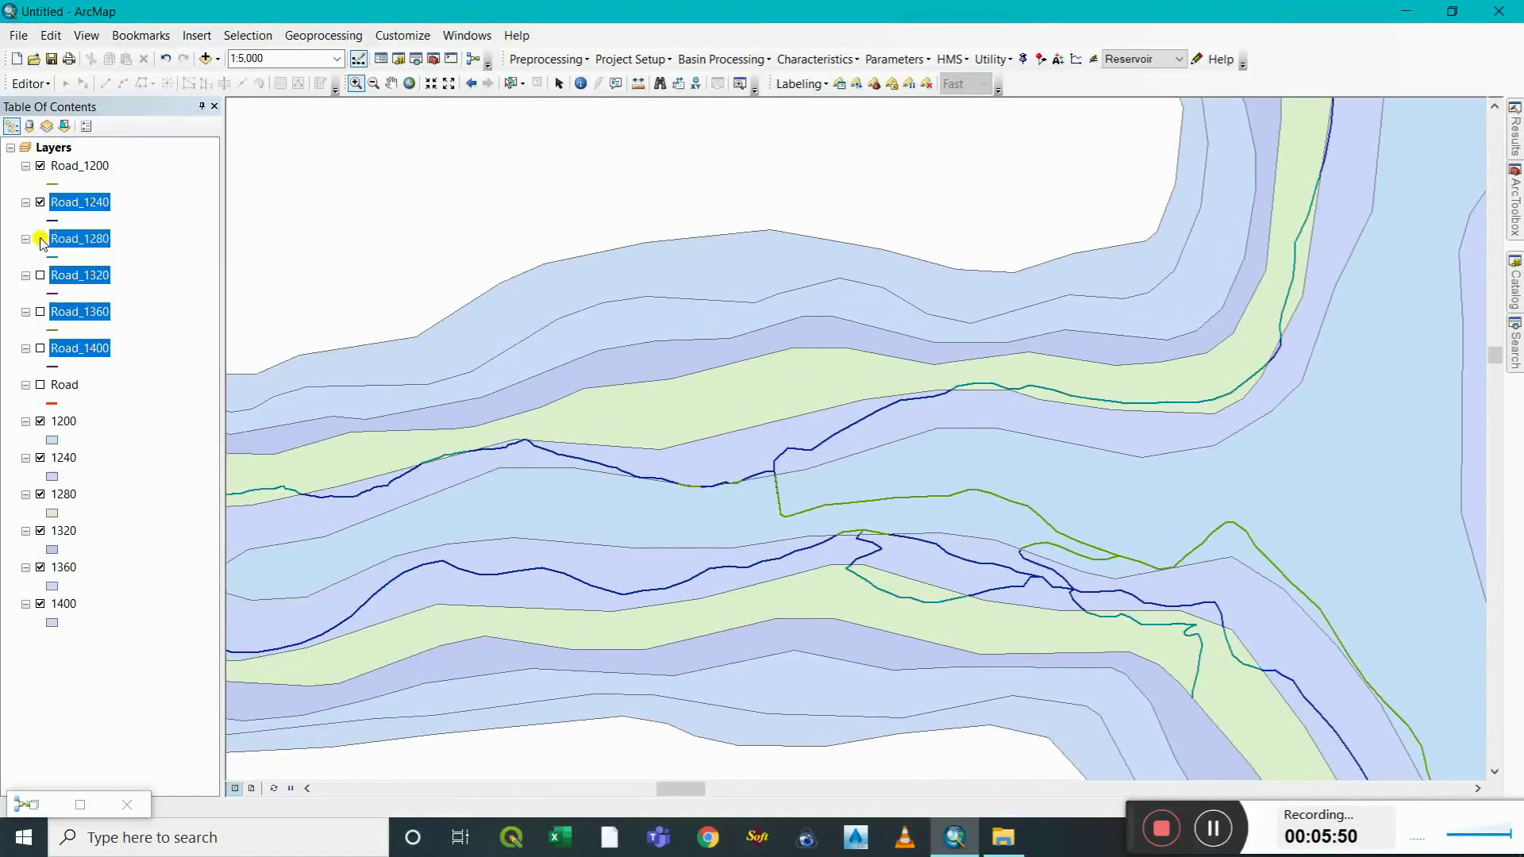
# Inspect the clipped road segments along the valley against their contour regions, toggling the Road_1280 layer off and on again.
pyautogui.moveTo(1275, 325); pyautogui.dragTo(968, 465)
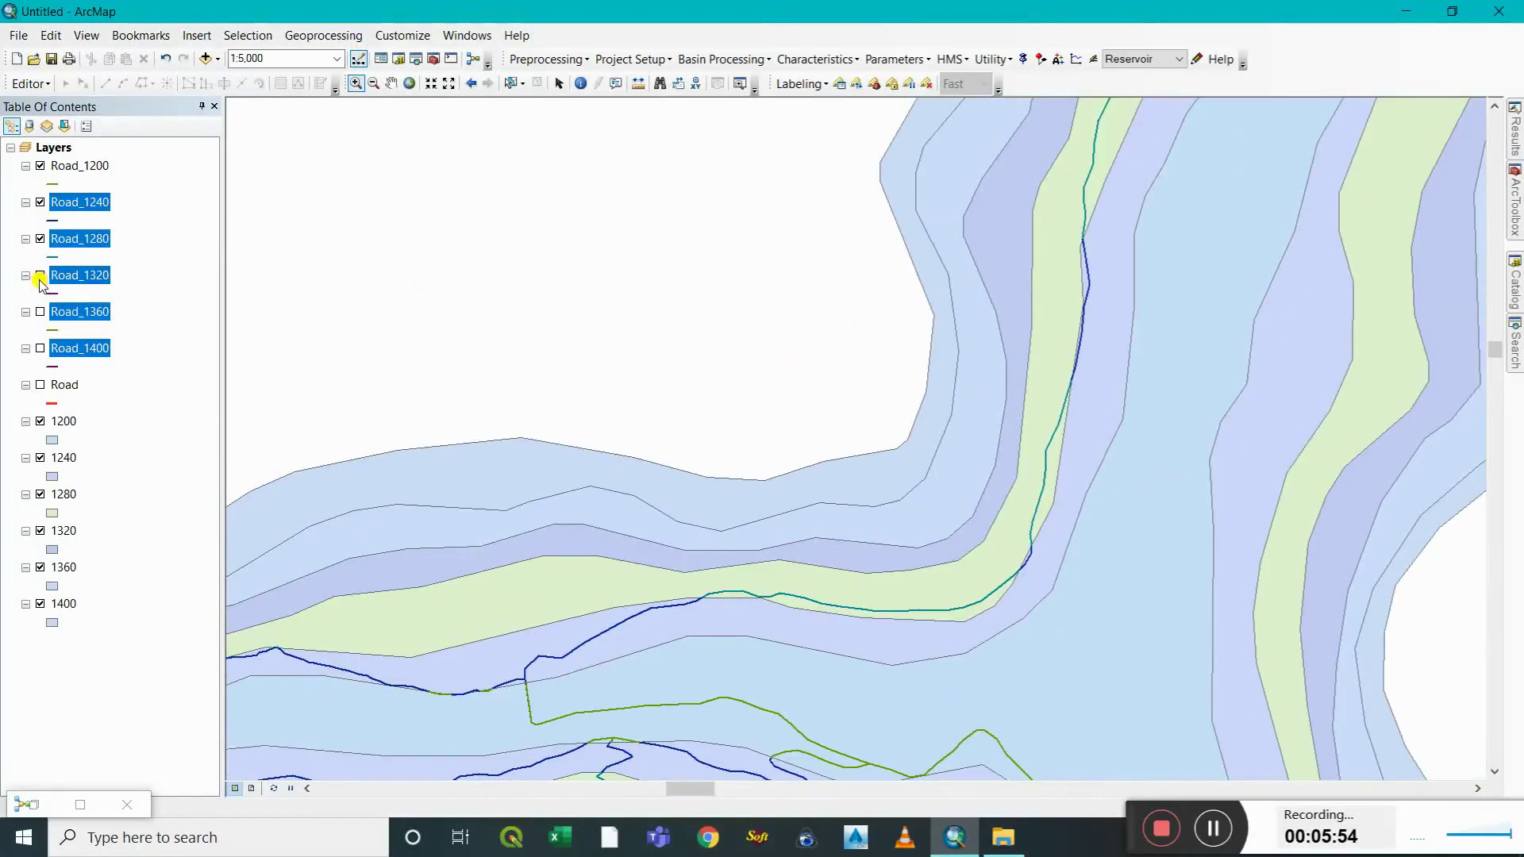
pyautogui.moveTo(556, 497); pyautogui.dragTo(1355, 357)
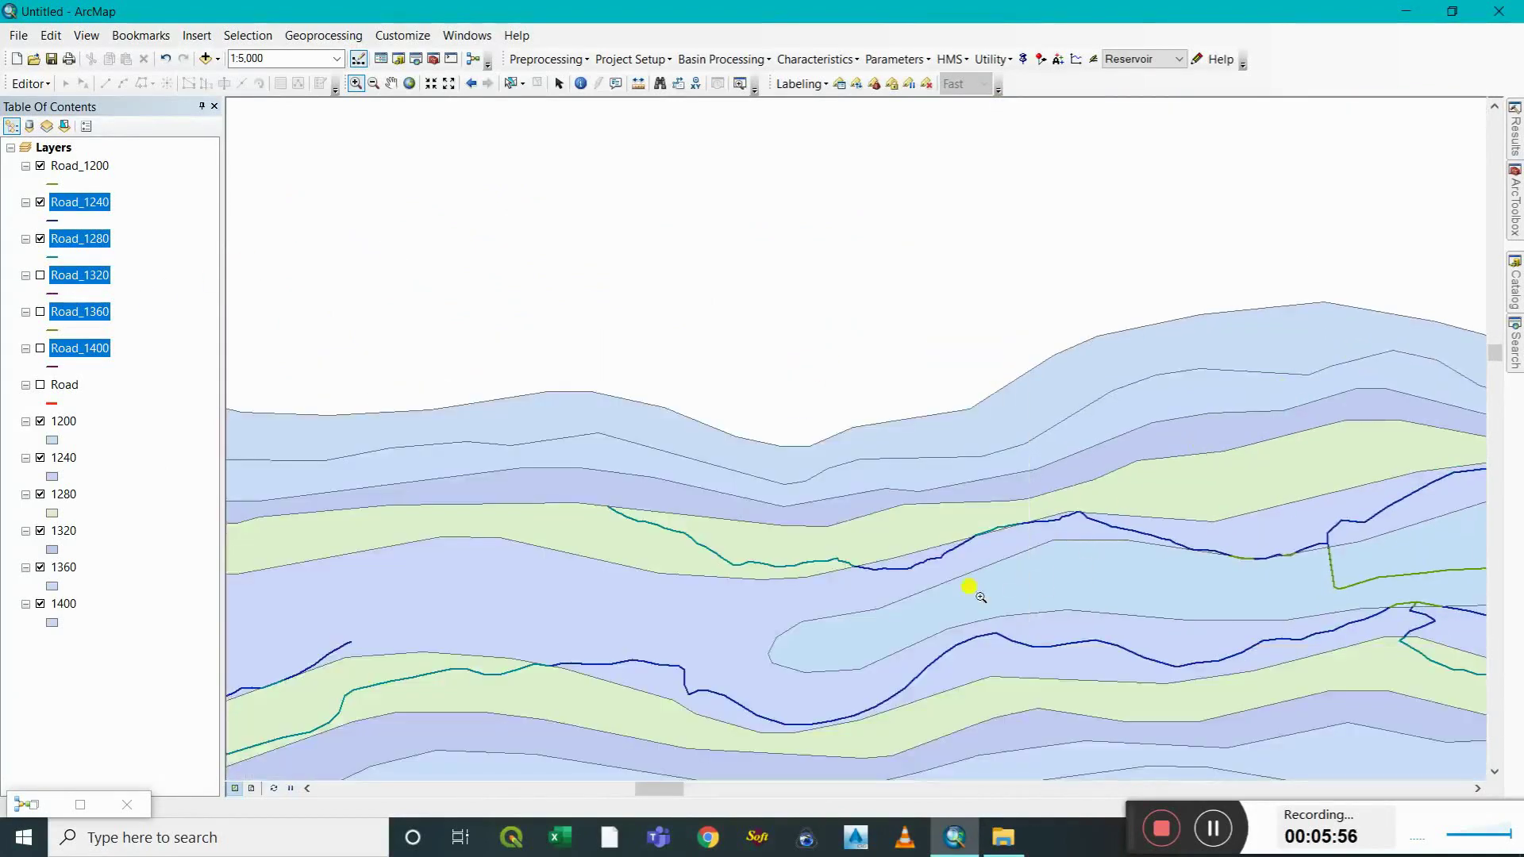
pyautogui.scroll(-3, 986, 578)
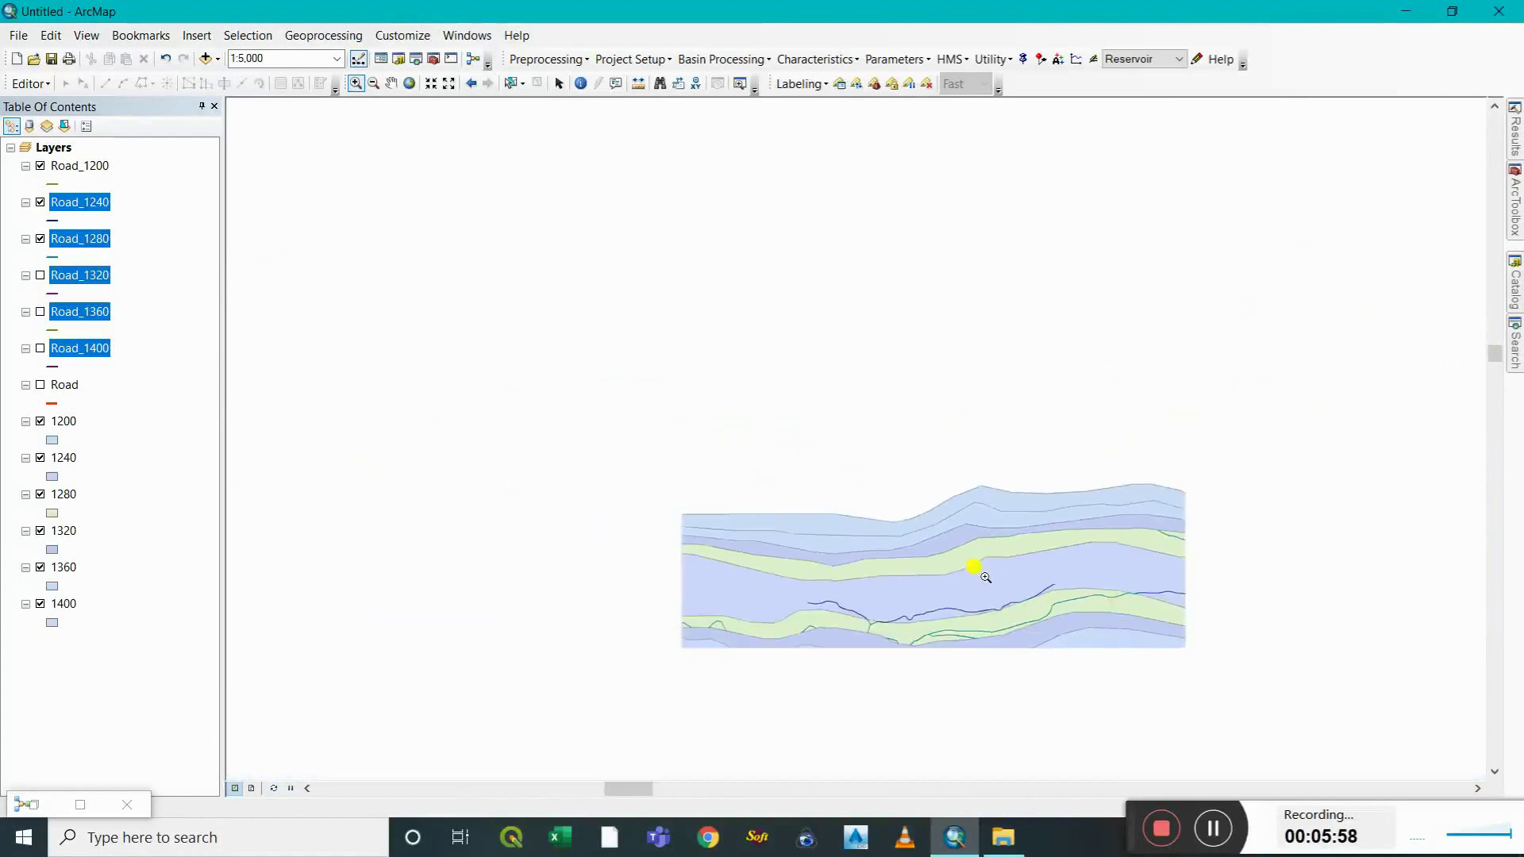
pyautogui.moveTo(826, 585); pyautogui.dragTo(932, 620)
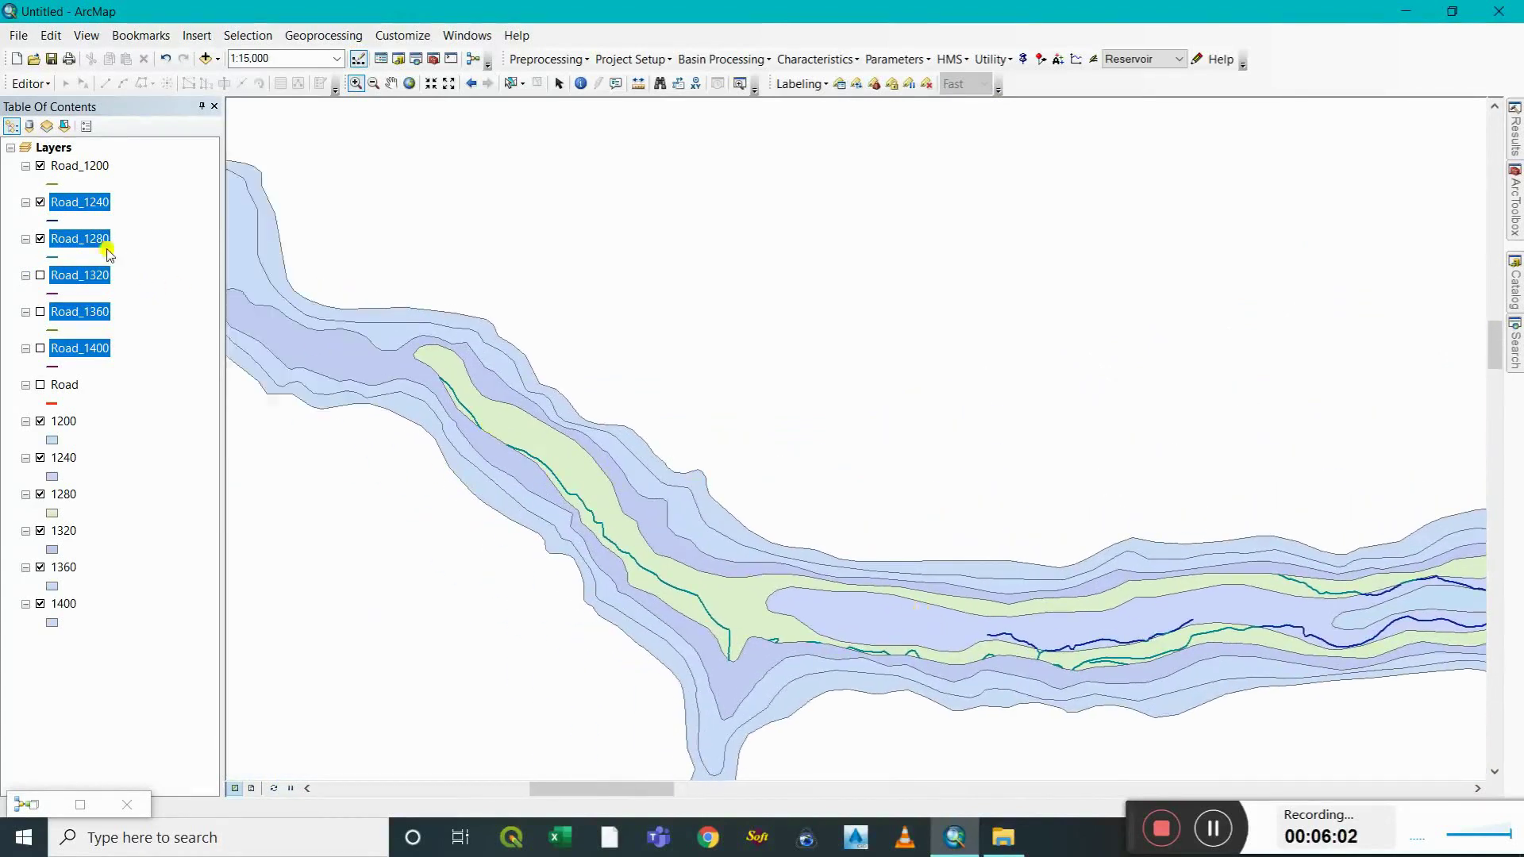
pyautogui.click(41, 239)
pyautogui.click(41, 239)
pyautogui.scroll(-2, 952, 753)
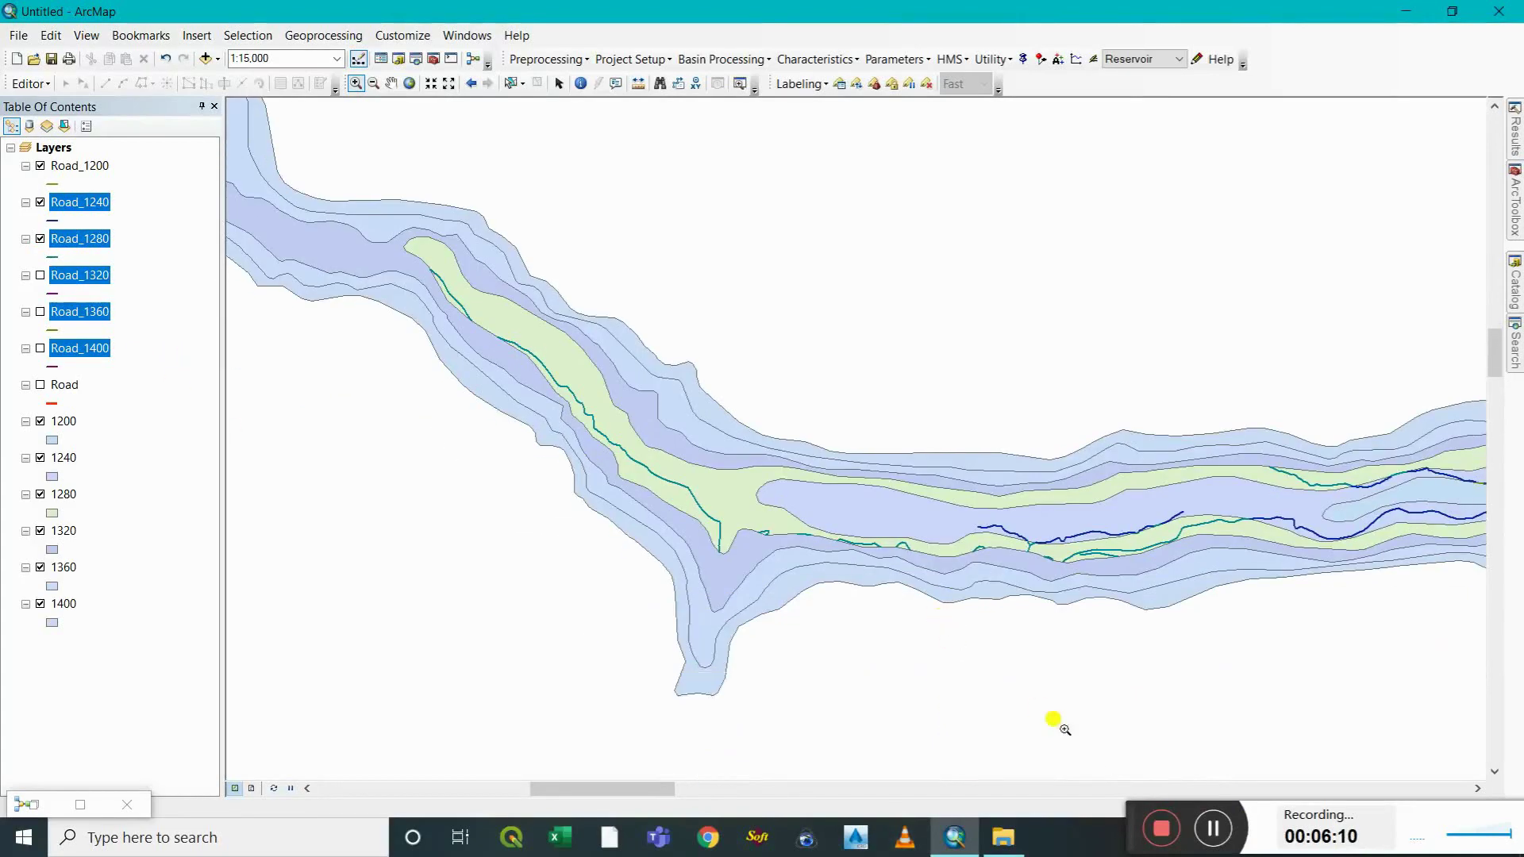
# Restore the minimized model window and reposition it over the middle of the map.
pyautogui.doubleClick(30, 808)
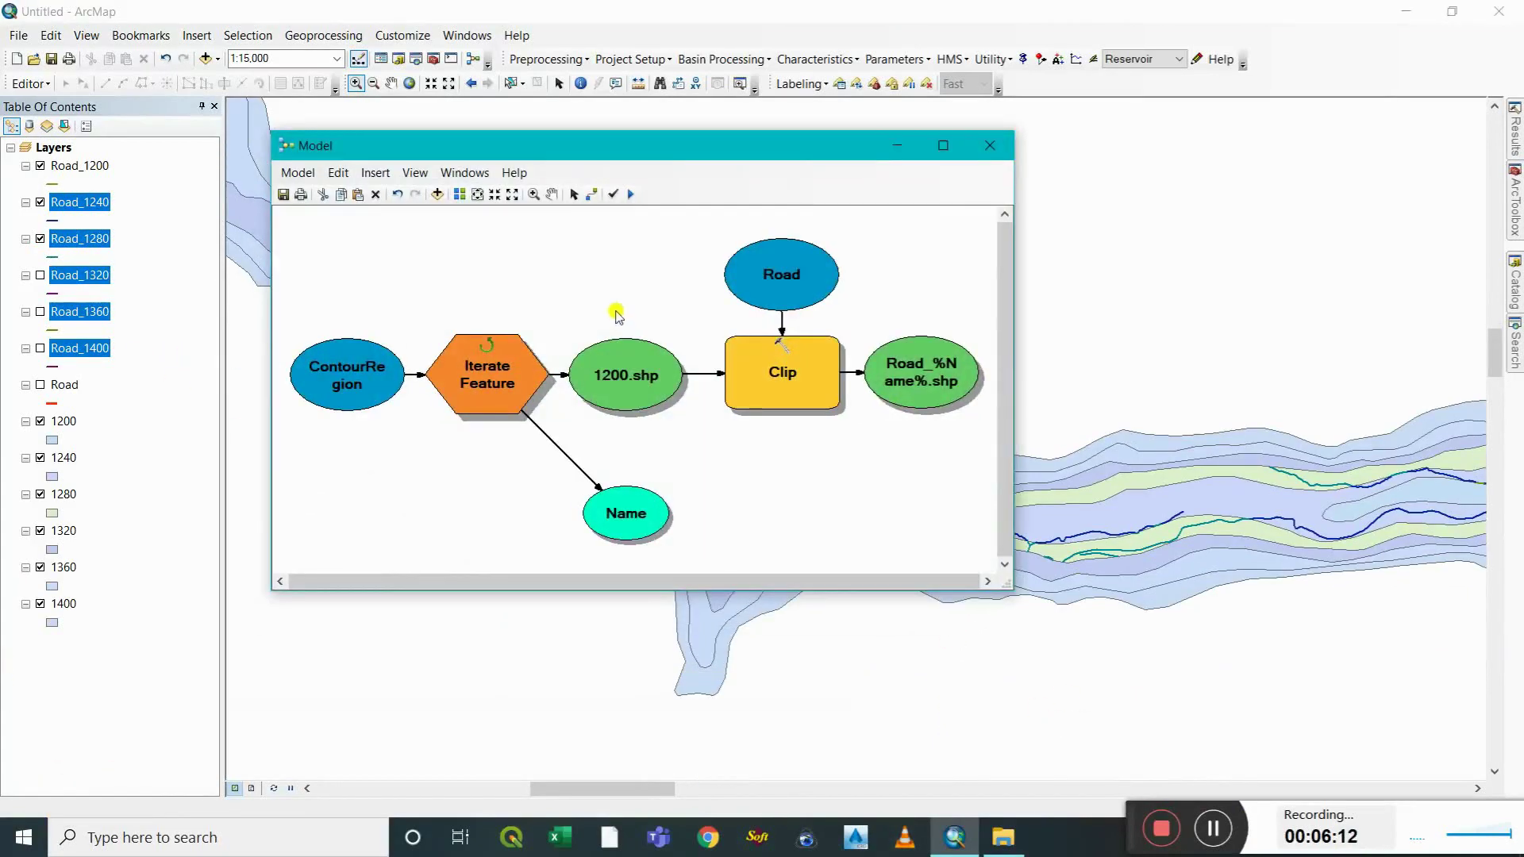
pyautogui.moveTo(565, 147); pyautogui.dragTo(667, 252)
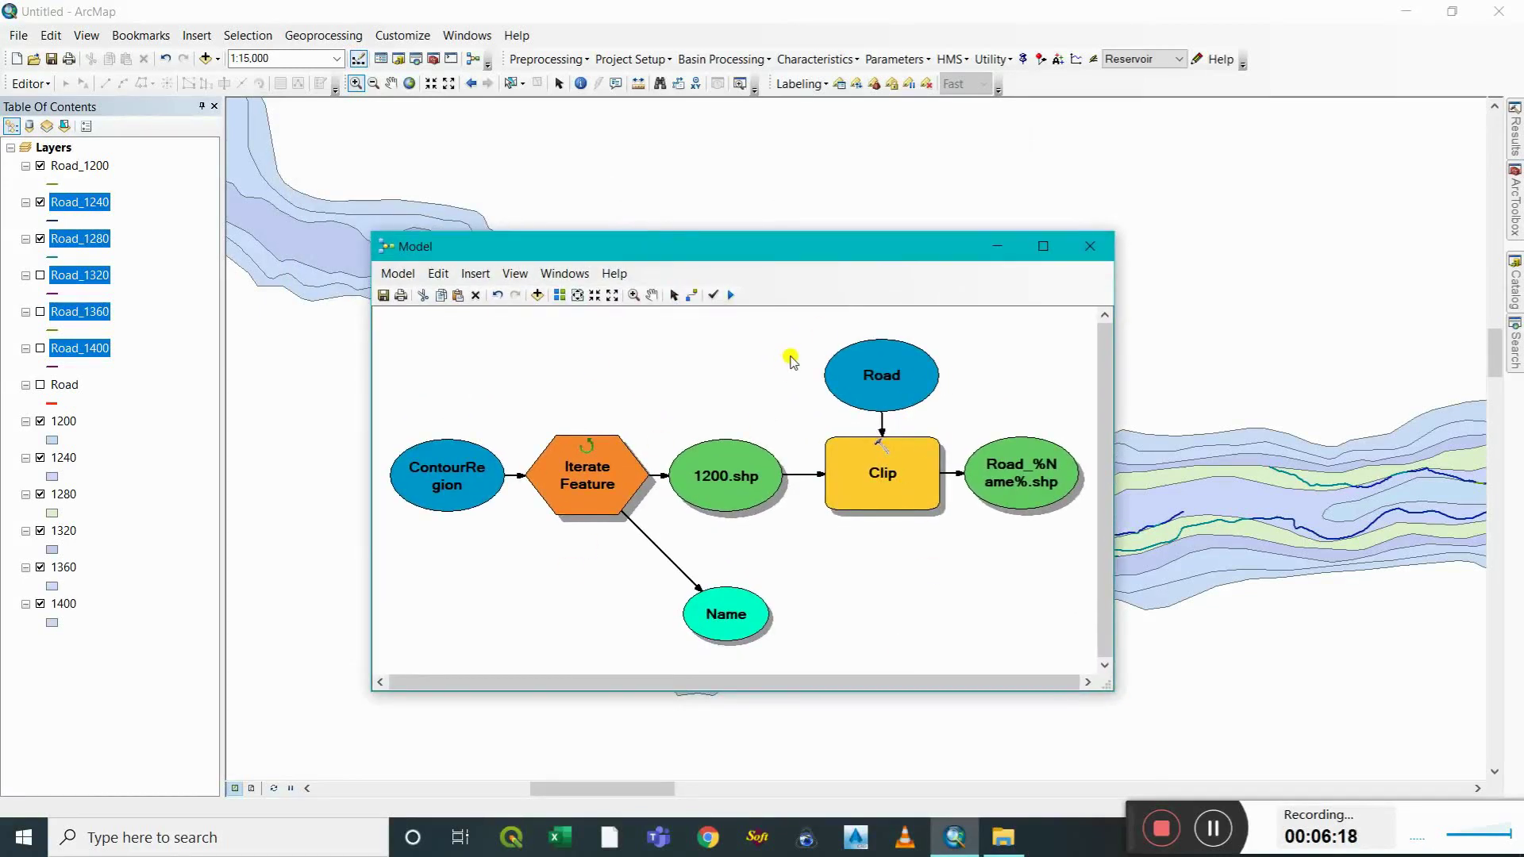
pyautogui.moveTo(717, 262); pyautogui.dragTo(706, 286)
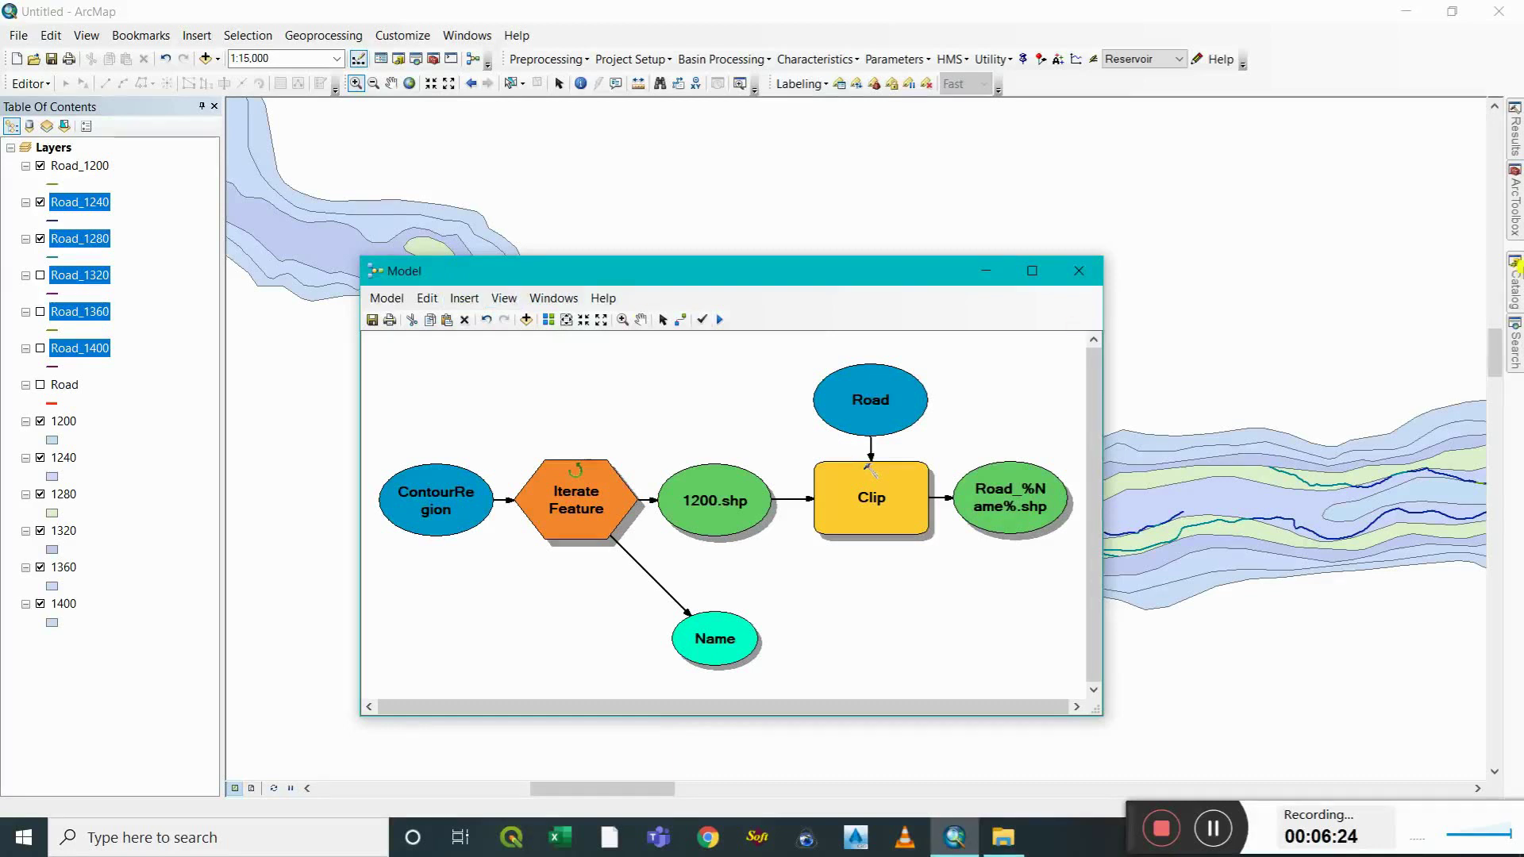
pyautogui.click(1517, 208)
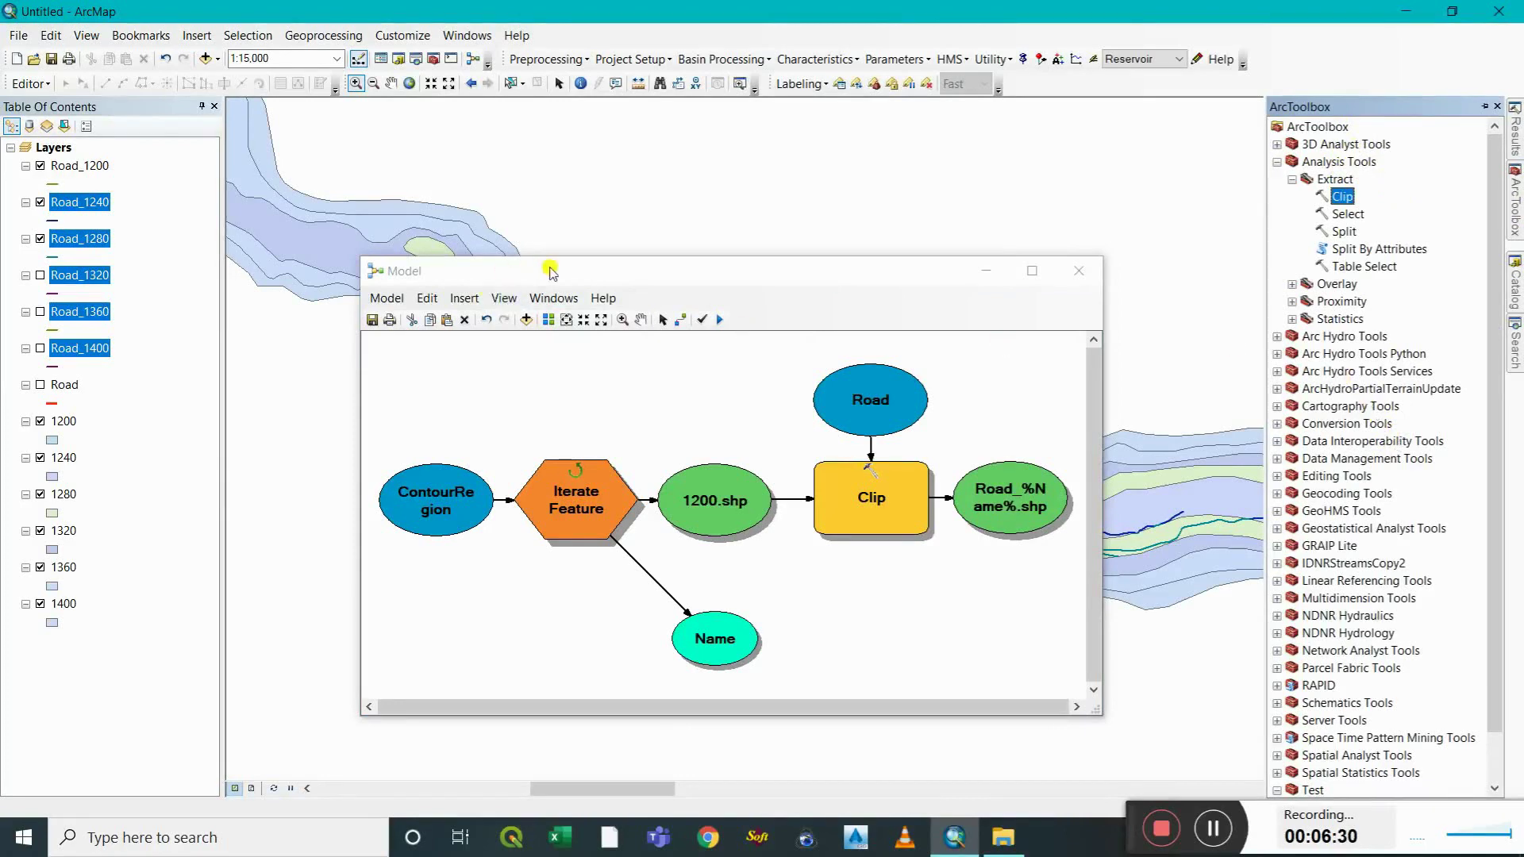
pyautogui.moveTo(541, 266); pyautogui.dragTo(548, 229)
# Start saving the model and create a new toolbox in the Demo folder to hold it.
pyautogui.click(379, 283)
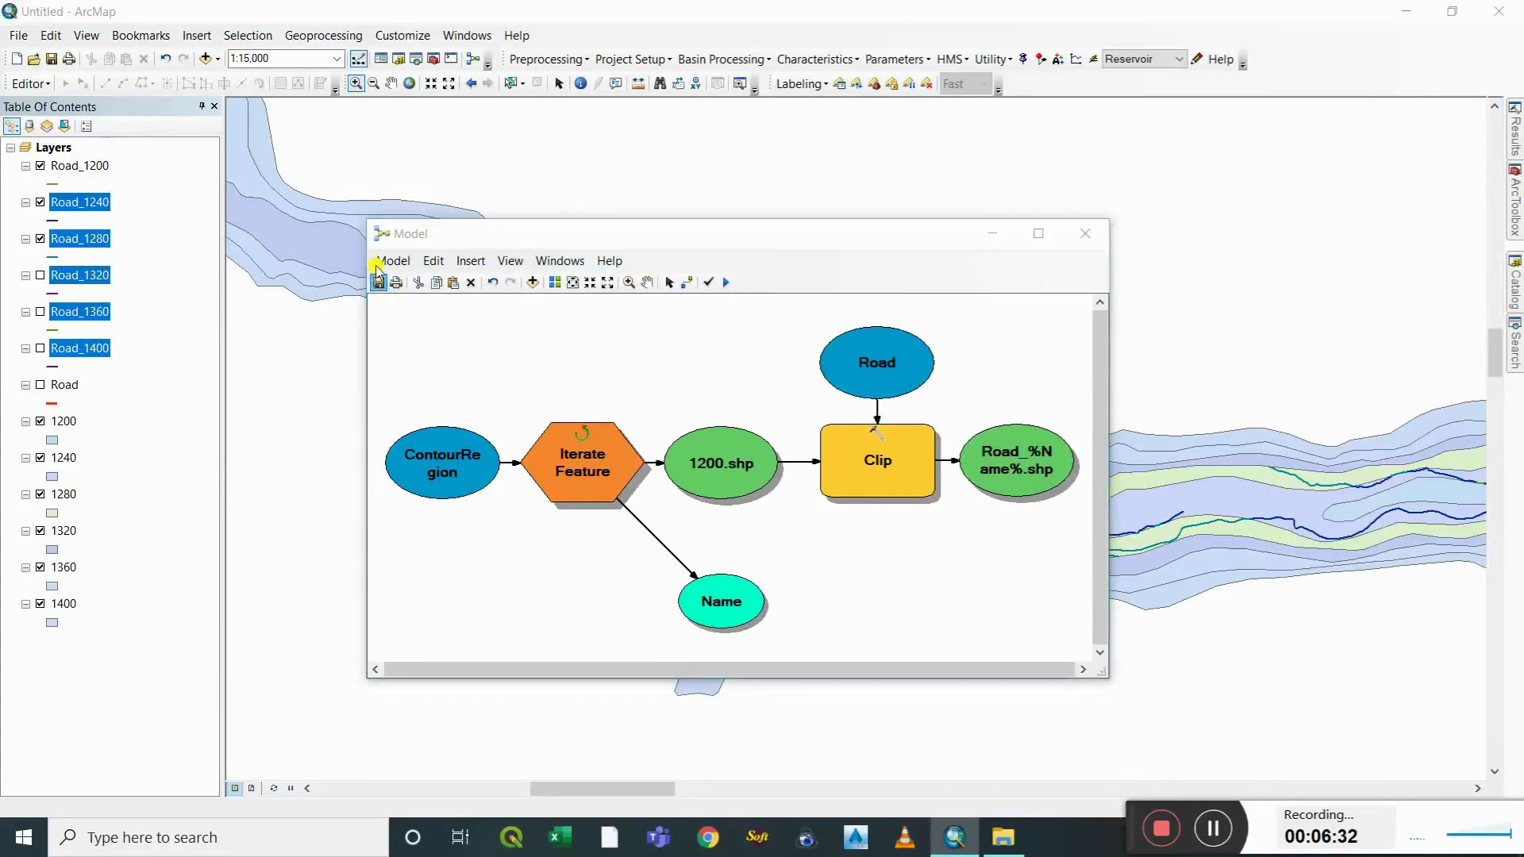
pyautogui.moveTo(641, 302); pyautogui.dragTo(623, 326)
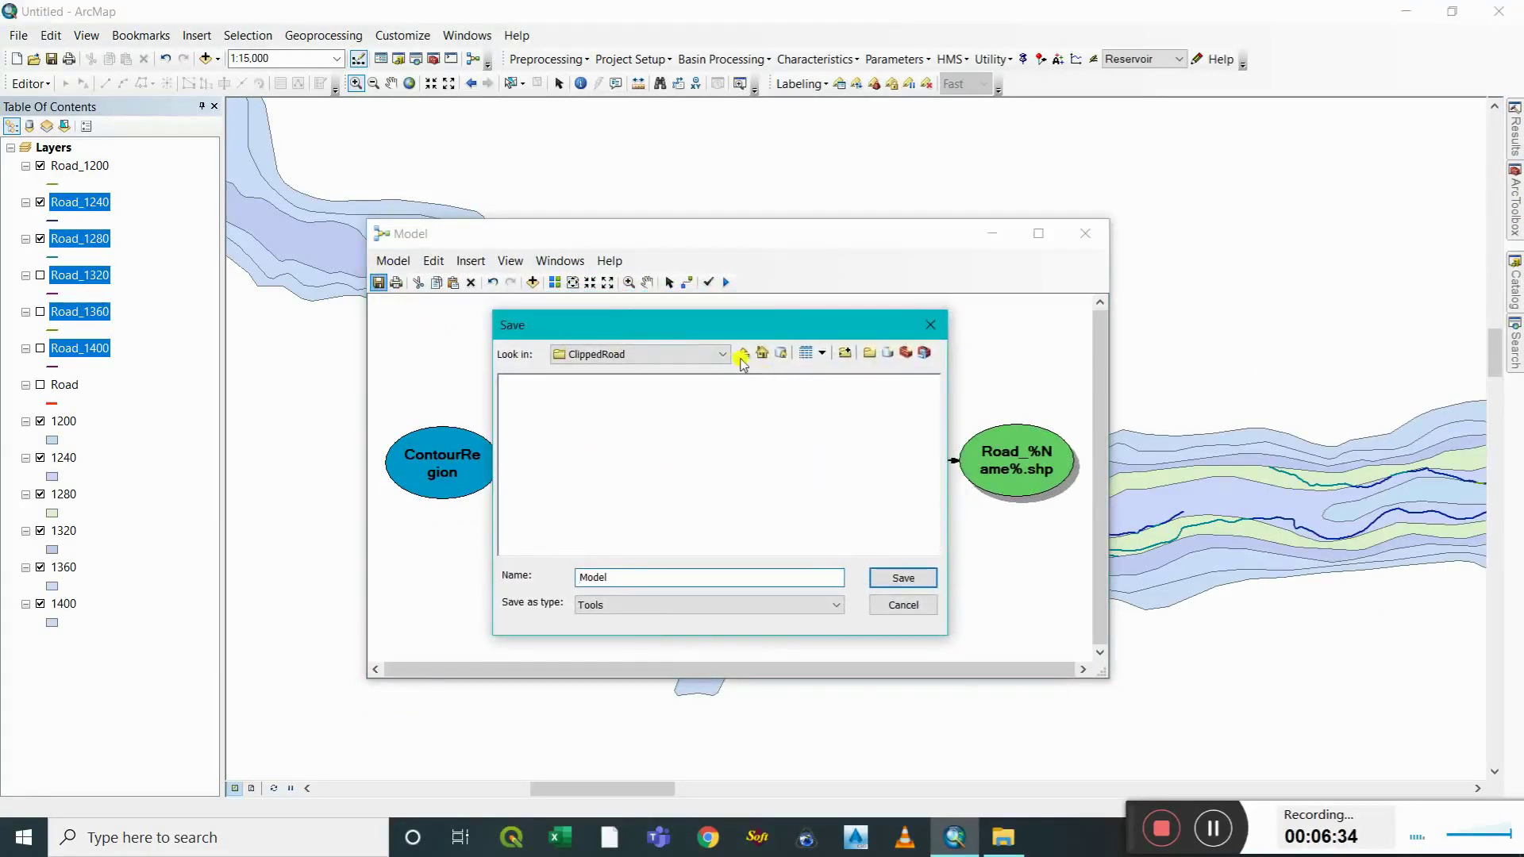
pyautogui.click(741, 355)
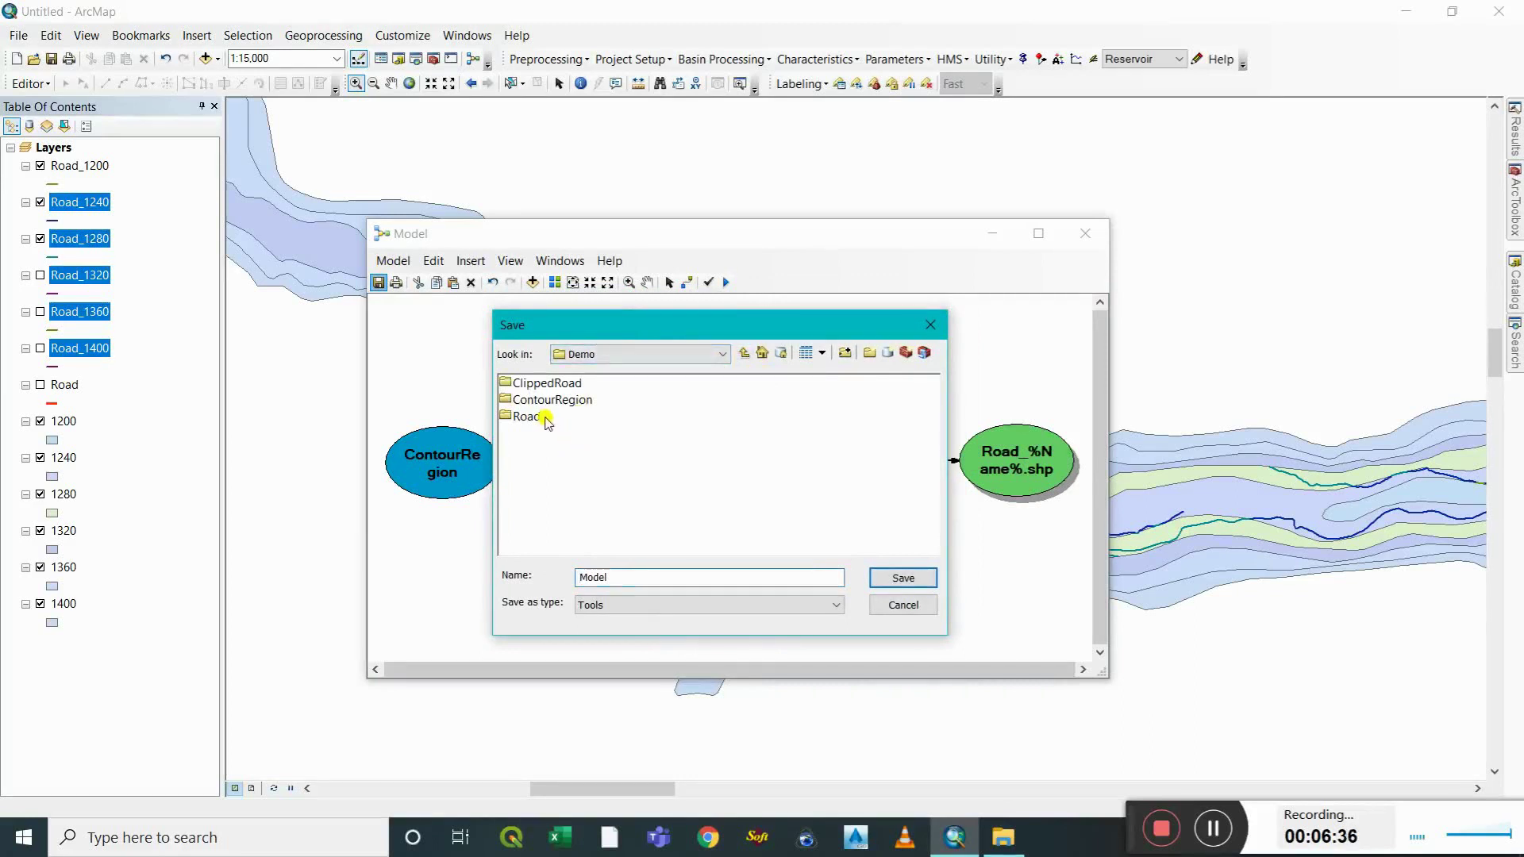
pyautogui.click(906, 353)
pyautogui.click(626, 459)
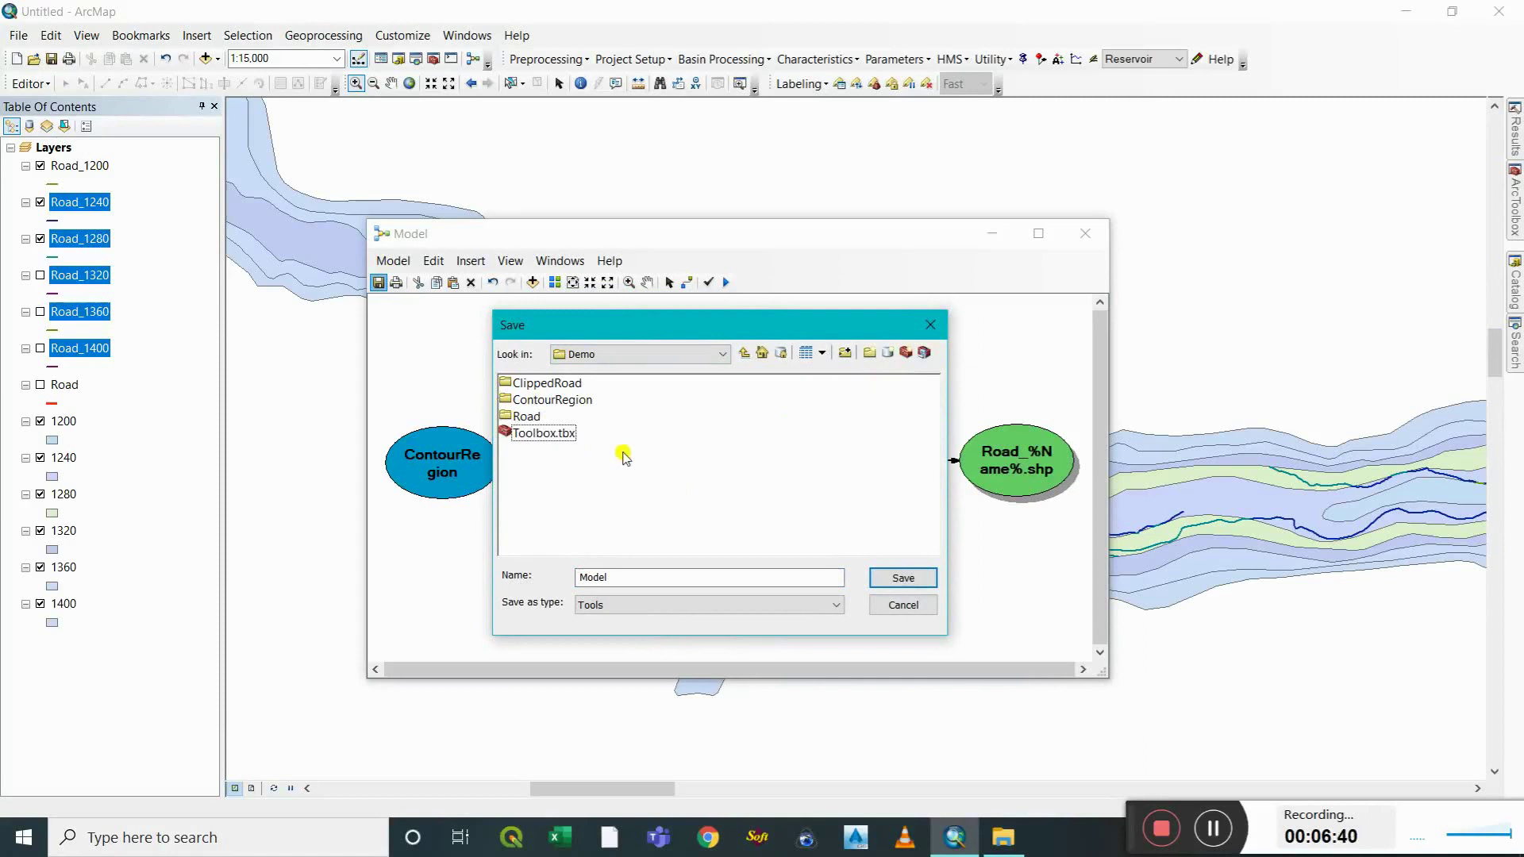
# Save the model inside the new toolbox under the name BatchClip.
pyautogui.doubleClick(530, 436)
pyautogui.doubleClick(603, 578)
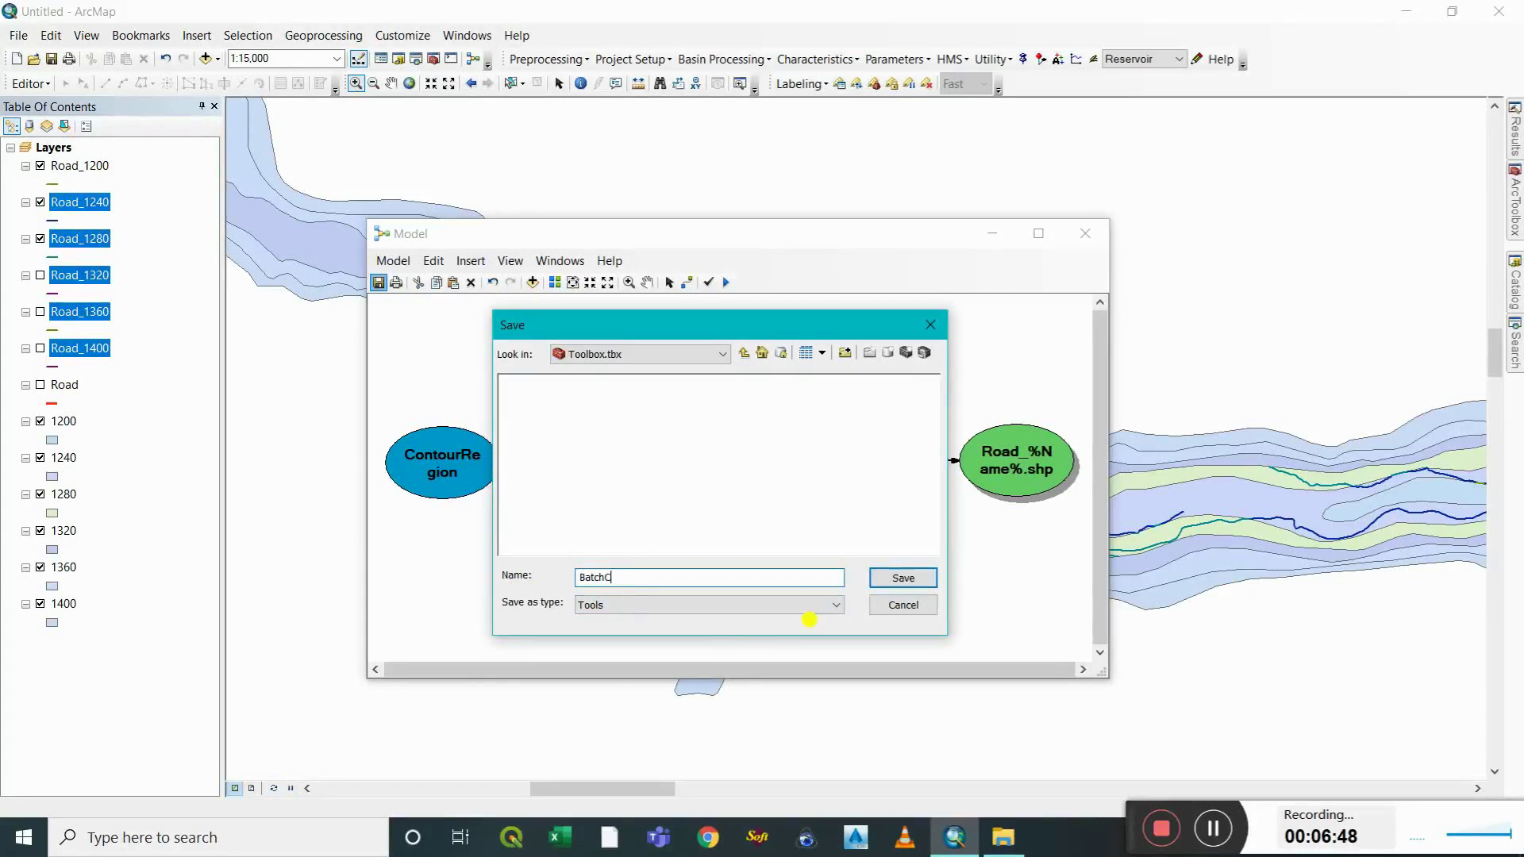
pyautogui.press('Return')
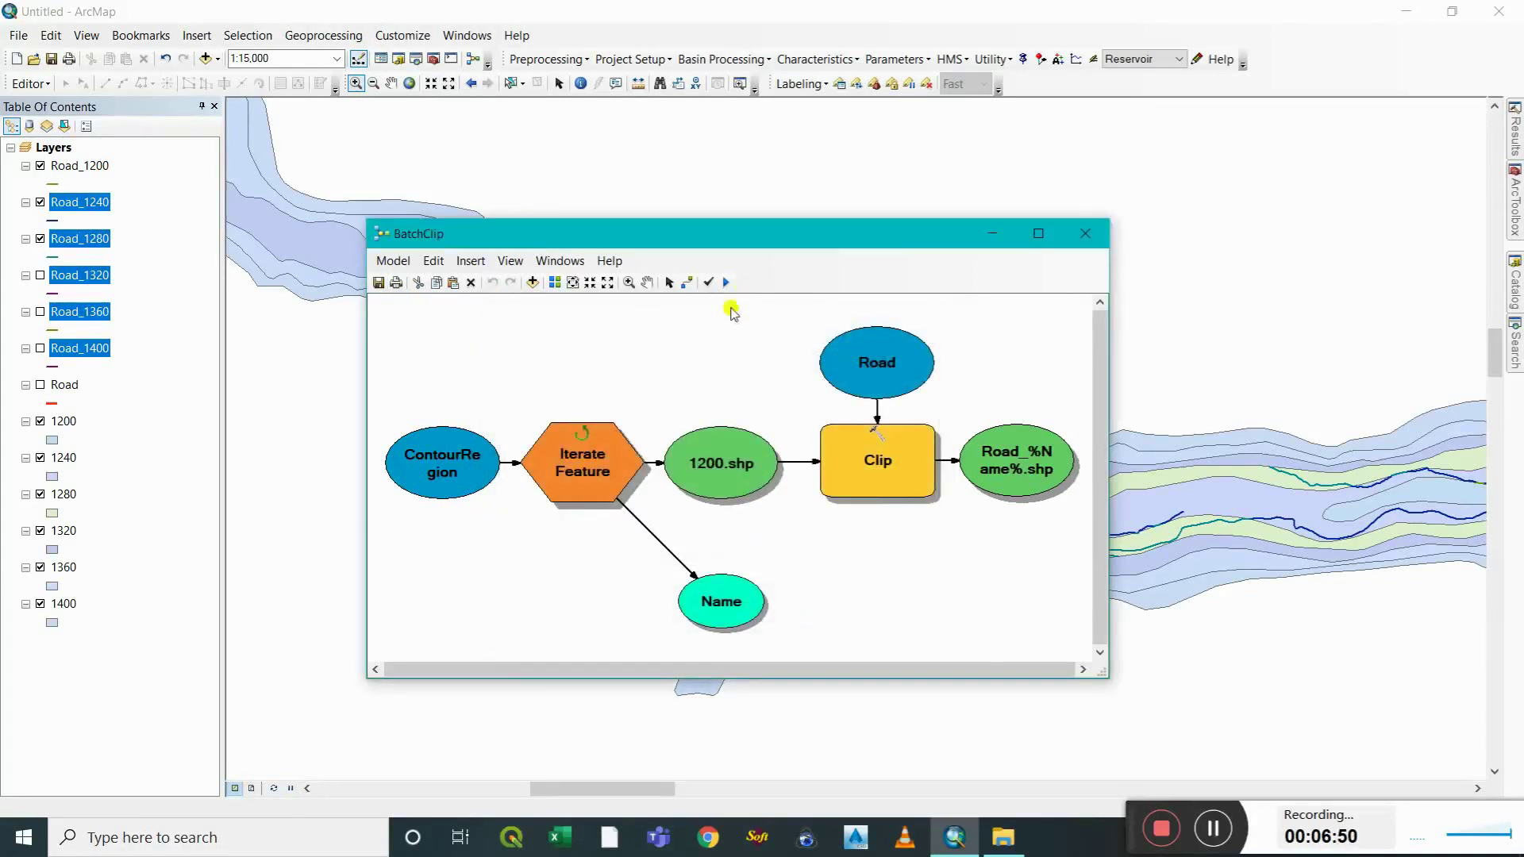
# Add Toolbox.tbx from the Demo folder to ArcToolbox.
pyautogui.click(1517, 203)
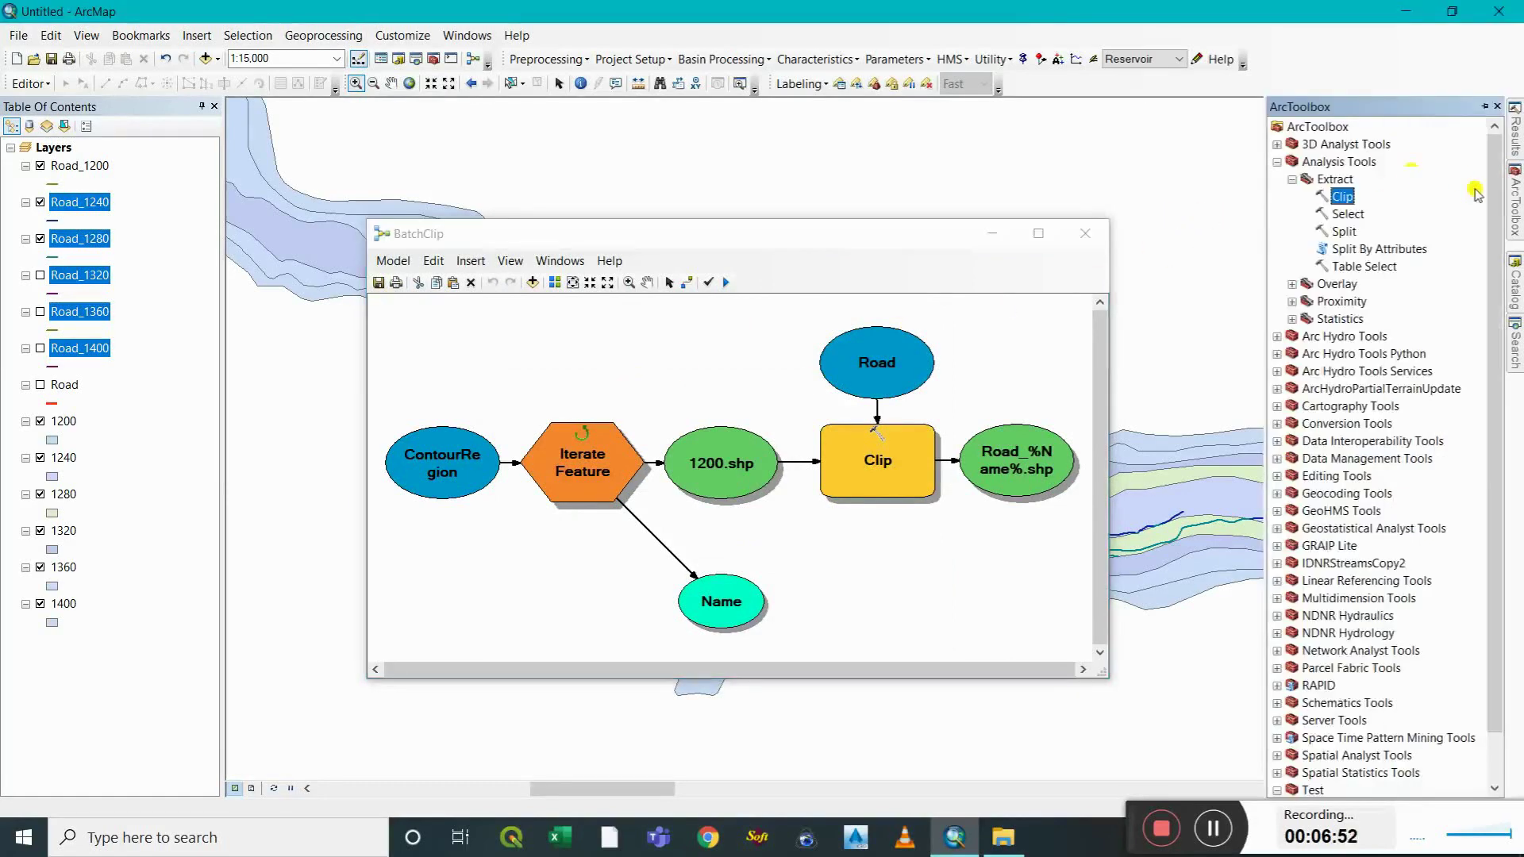
pyautogui.doubleClick(1311, 131)
pyautogui.rightClick(1286, 127)
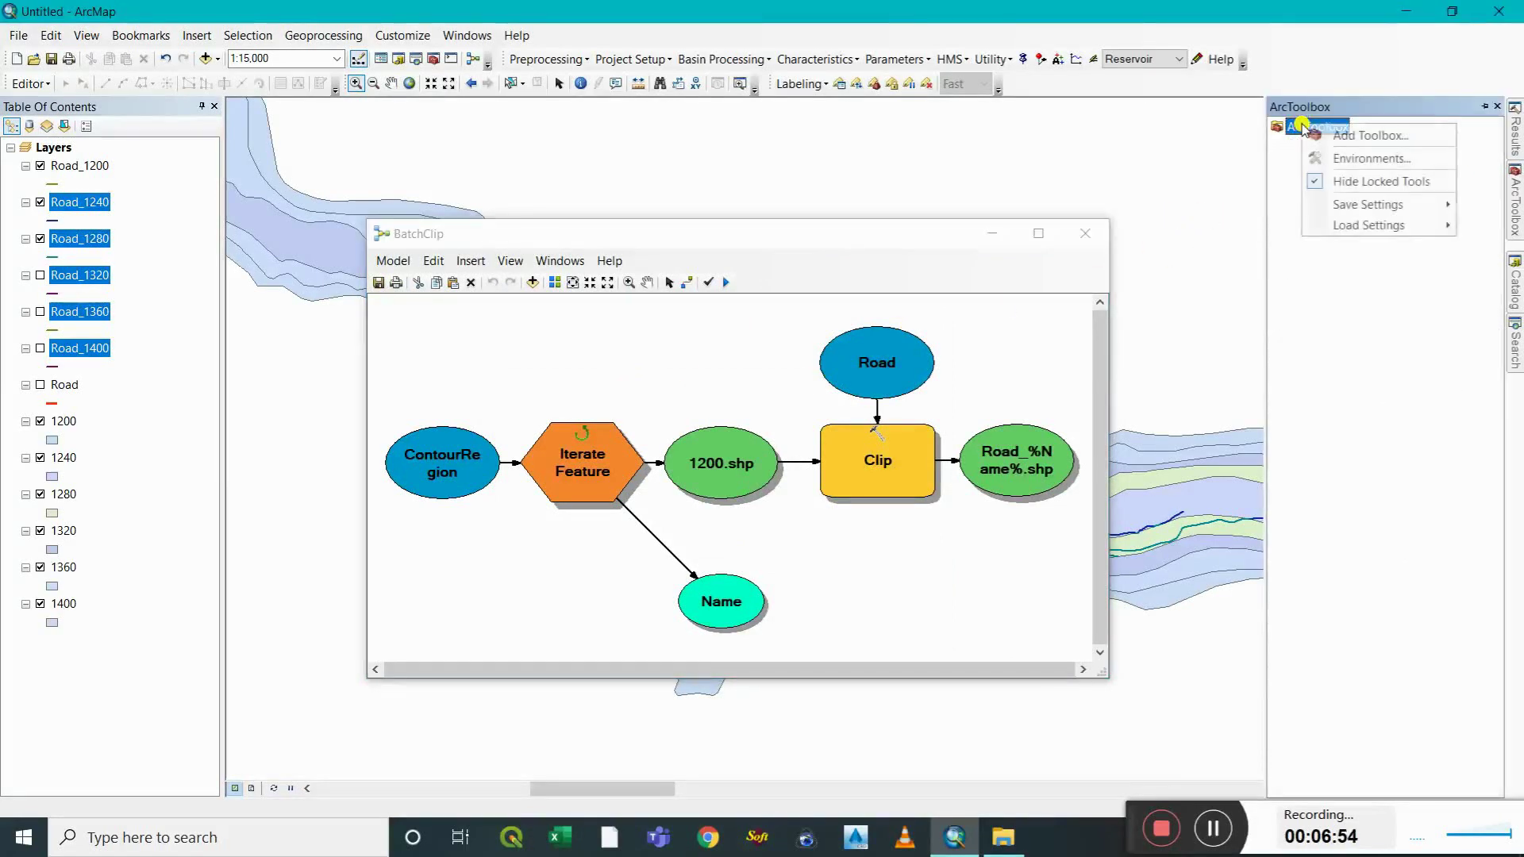
pyautogui.click(1334, 135)
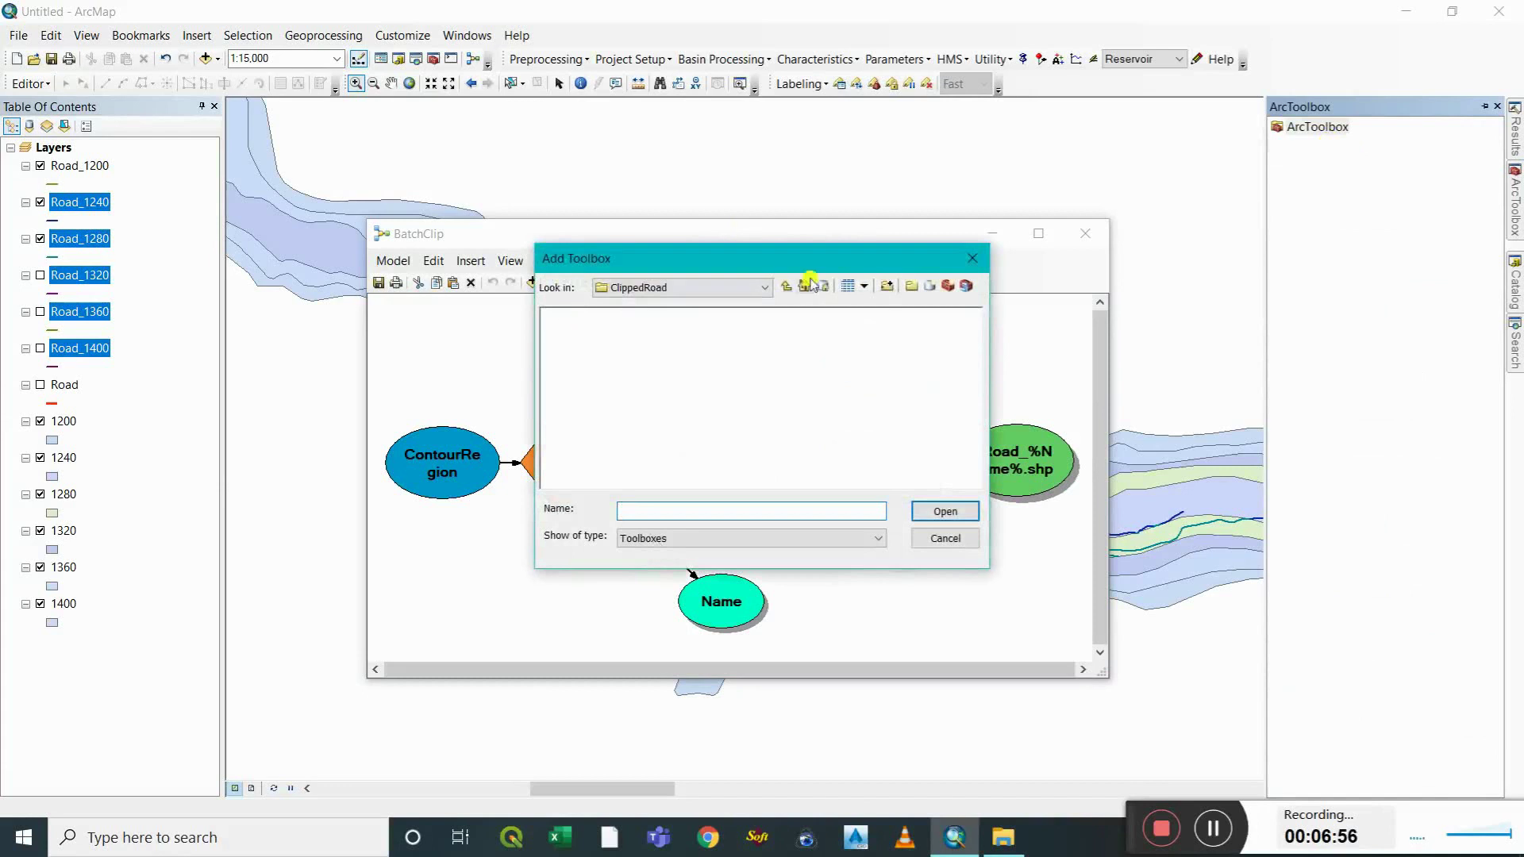
pyautogui.click(787, 288)
pyautogui.doubleClick(583, 369)
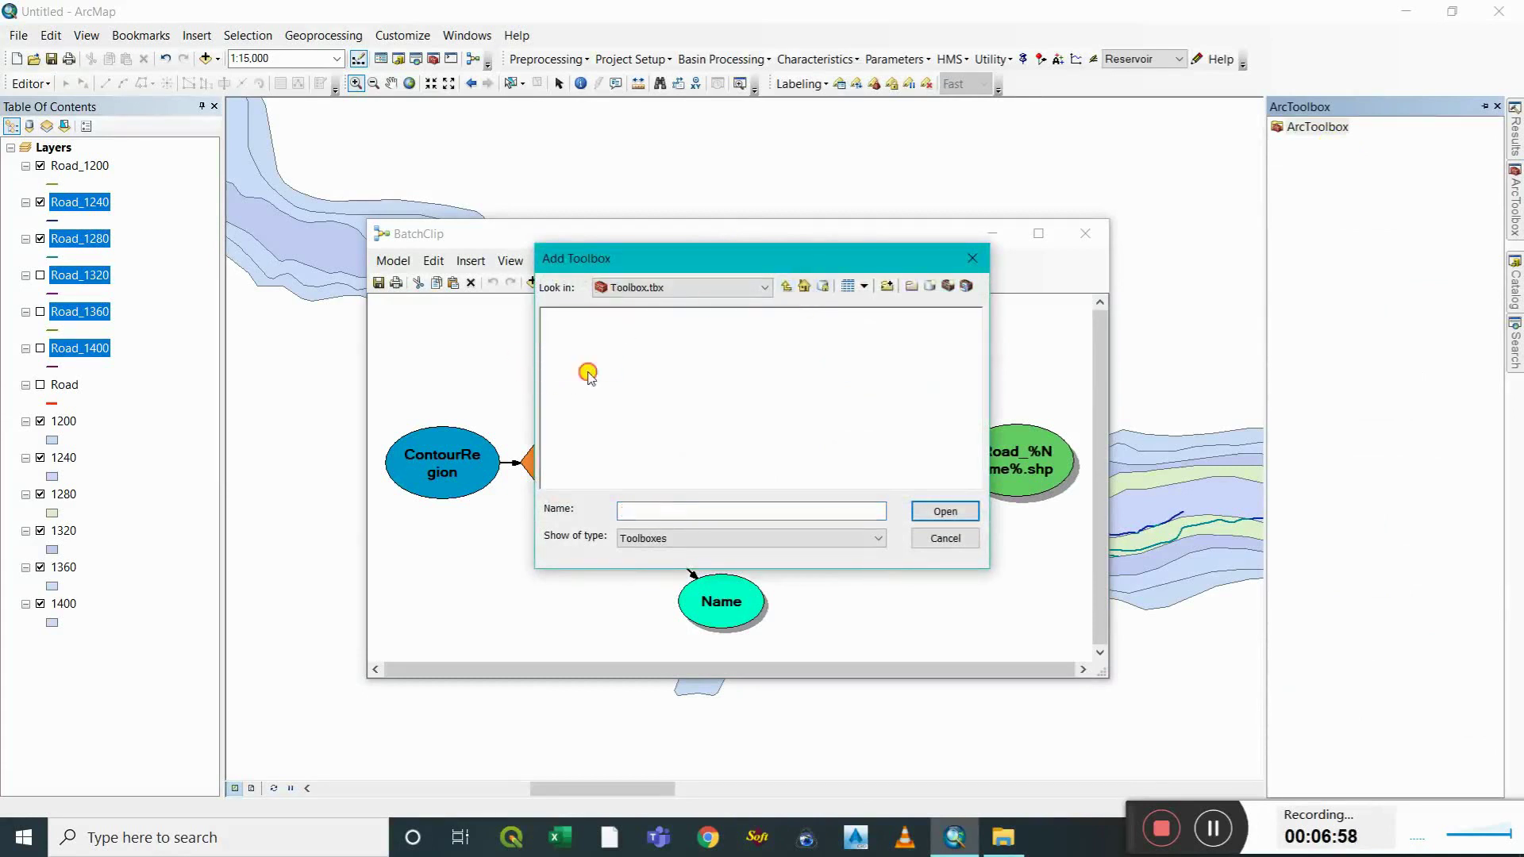
pyautogui.click(787, 287)
pyautogui.click(569, 367)
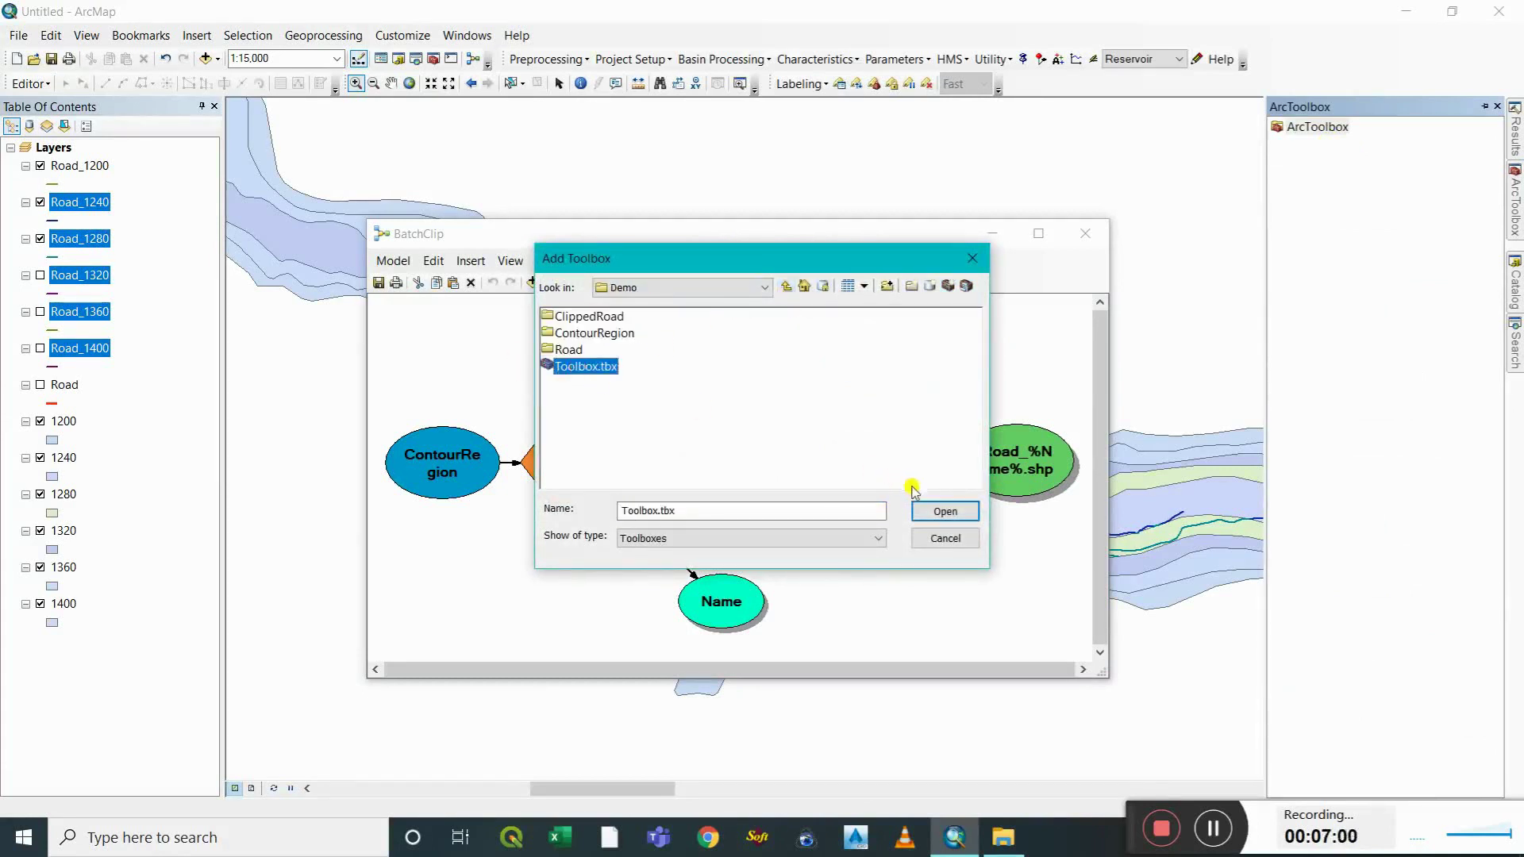
pyautogui.click(946, 513)
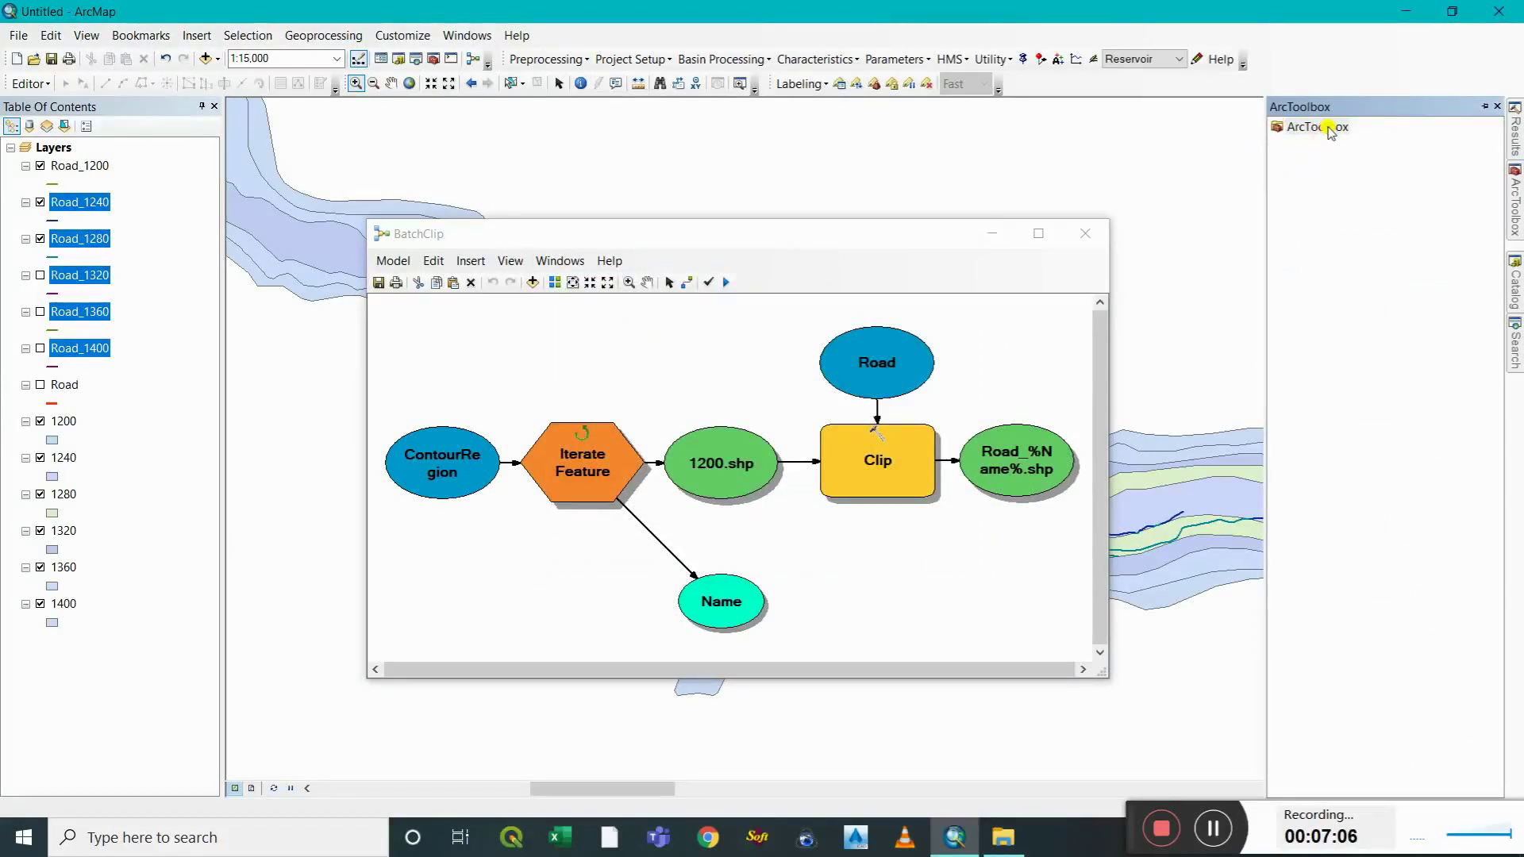
# Expand the added Toolbox in the ArcToolbox tree, open its BatchClip tool to view the run dialog, and close it.
pyautogui.doubleClick(1318, 127)
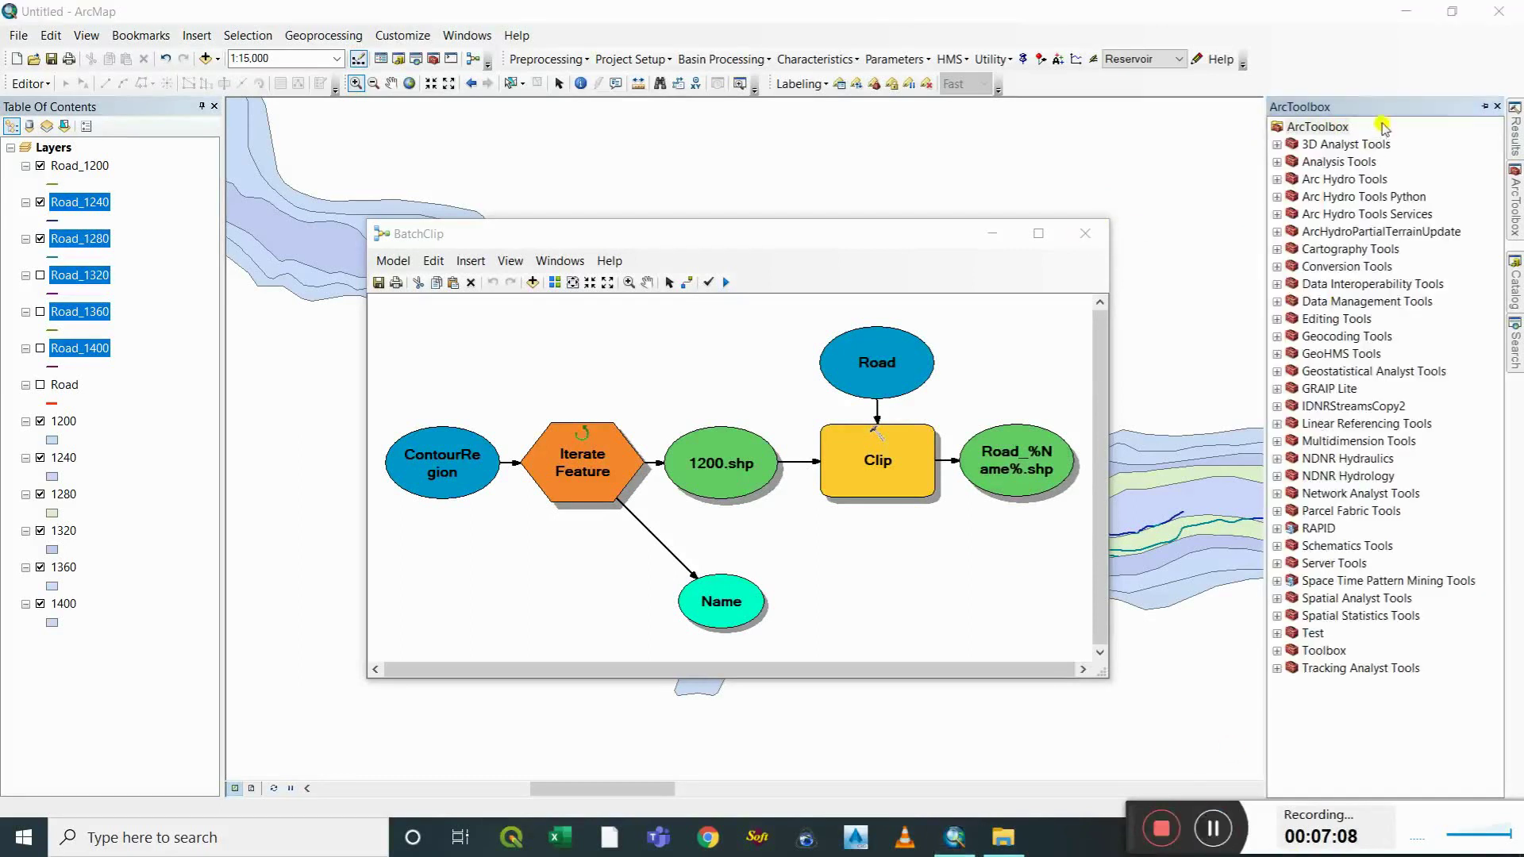
pyautogui.click(1278, 651)
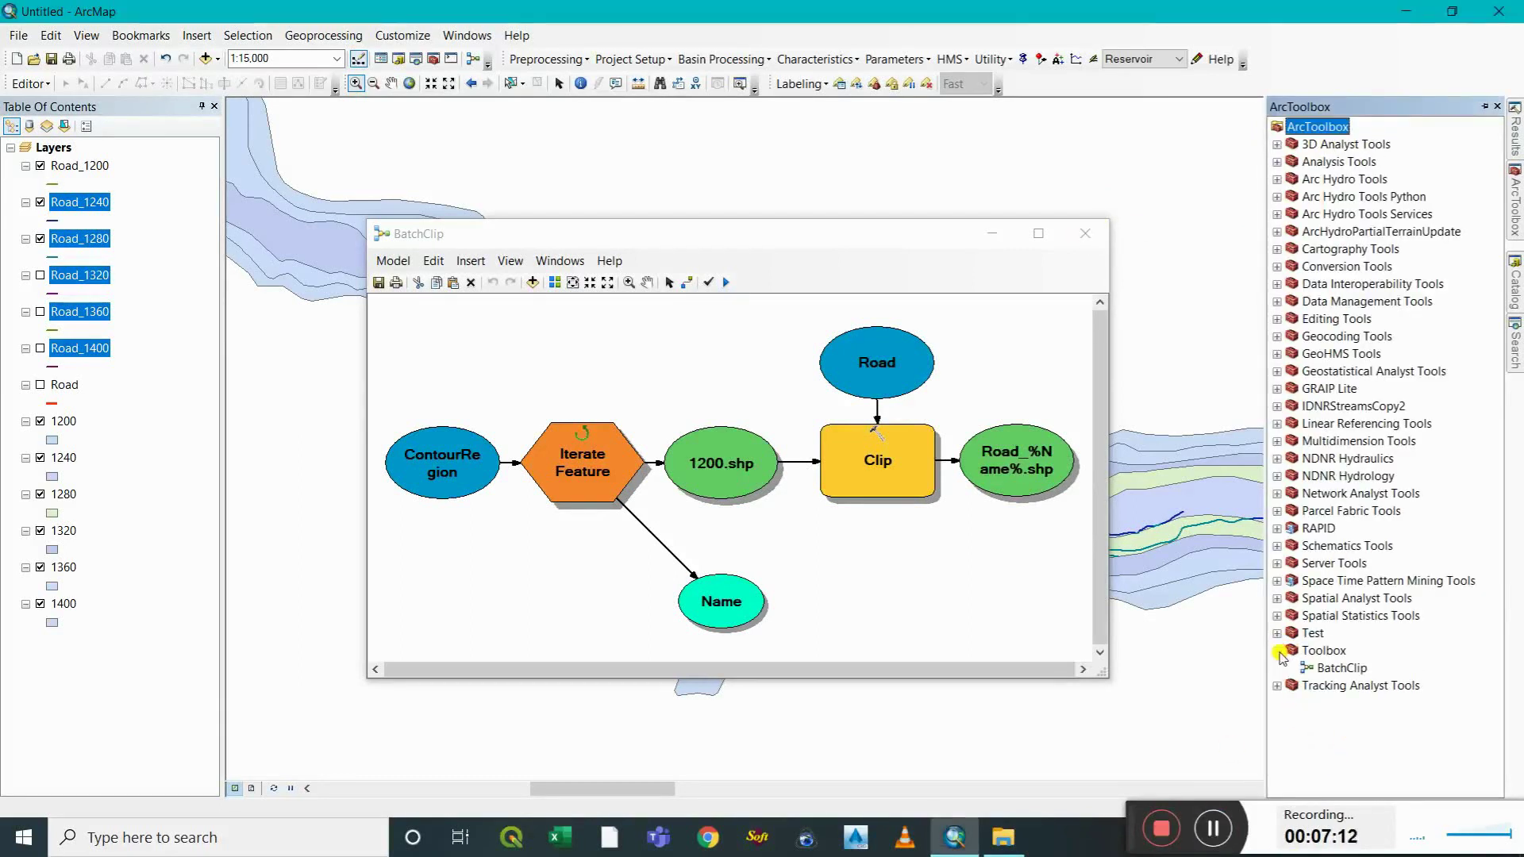
pyautogui.doubleClick(1339, 669)
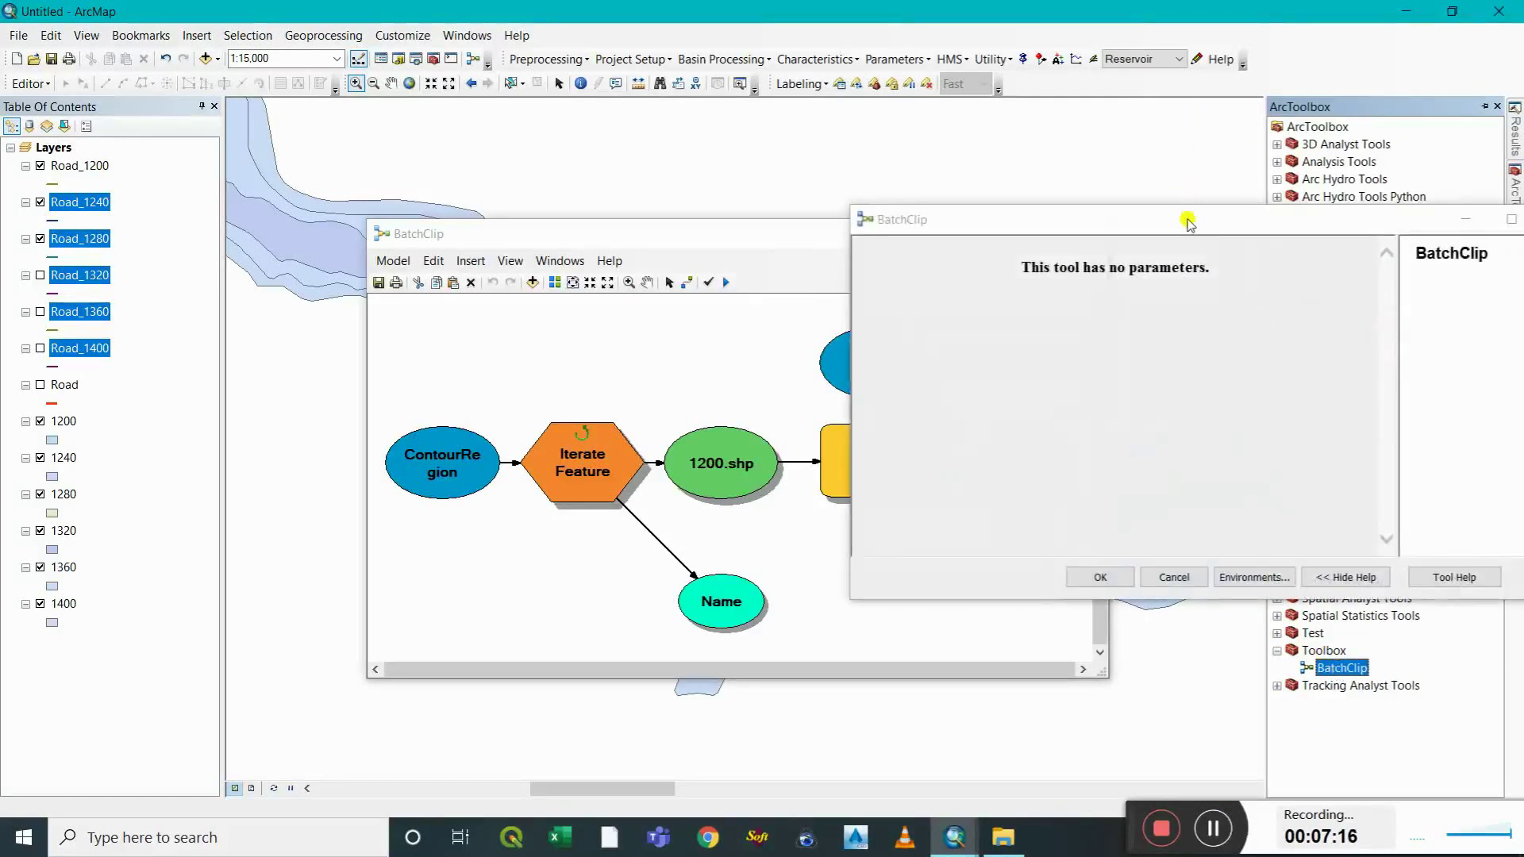
pyautogui.moveTo(1189, 222); pyautogui.dragTo(895, 219)
pyautogui.click(1258, 215)
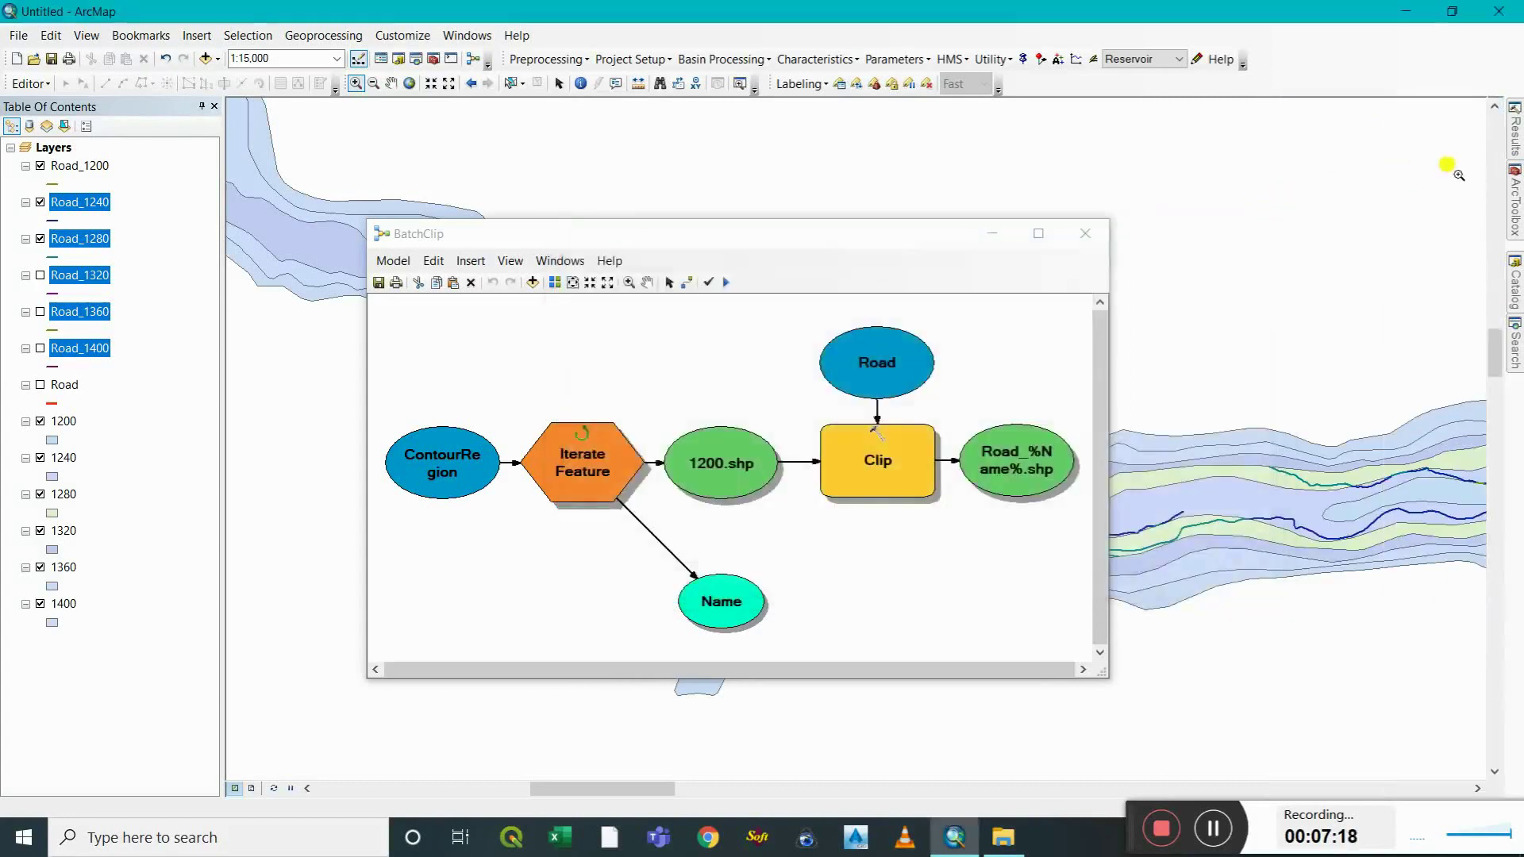
# Open the saved BatchClip model from the toolbox for editing and move its window higher over the map.
pyautogui.moveTo(1502, 208)
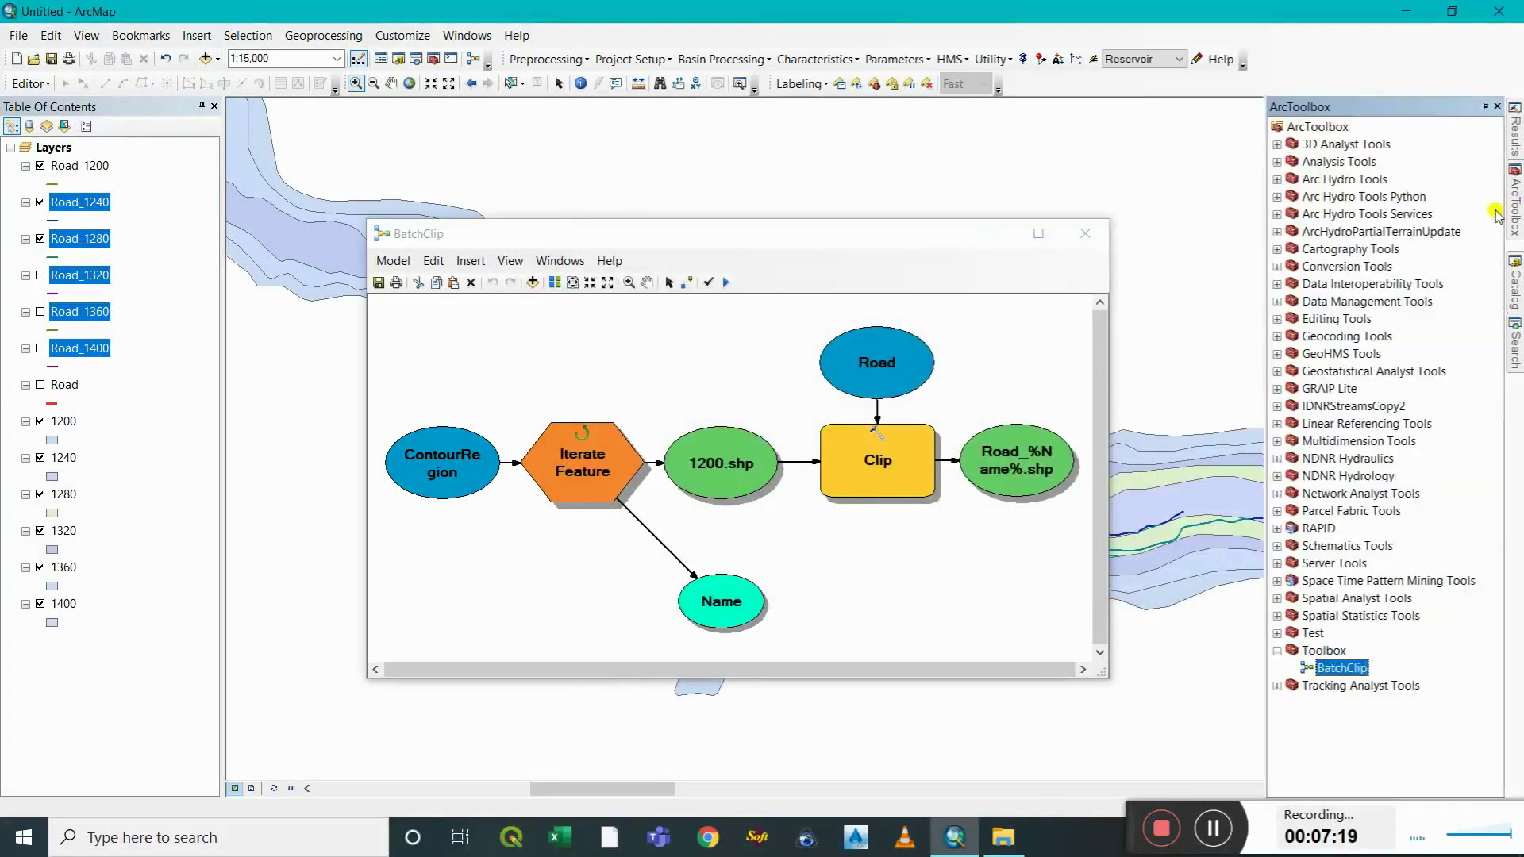
pyautogui.rightClick(1338, 673)
pyautogui.click(1395, 453)
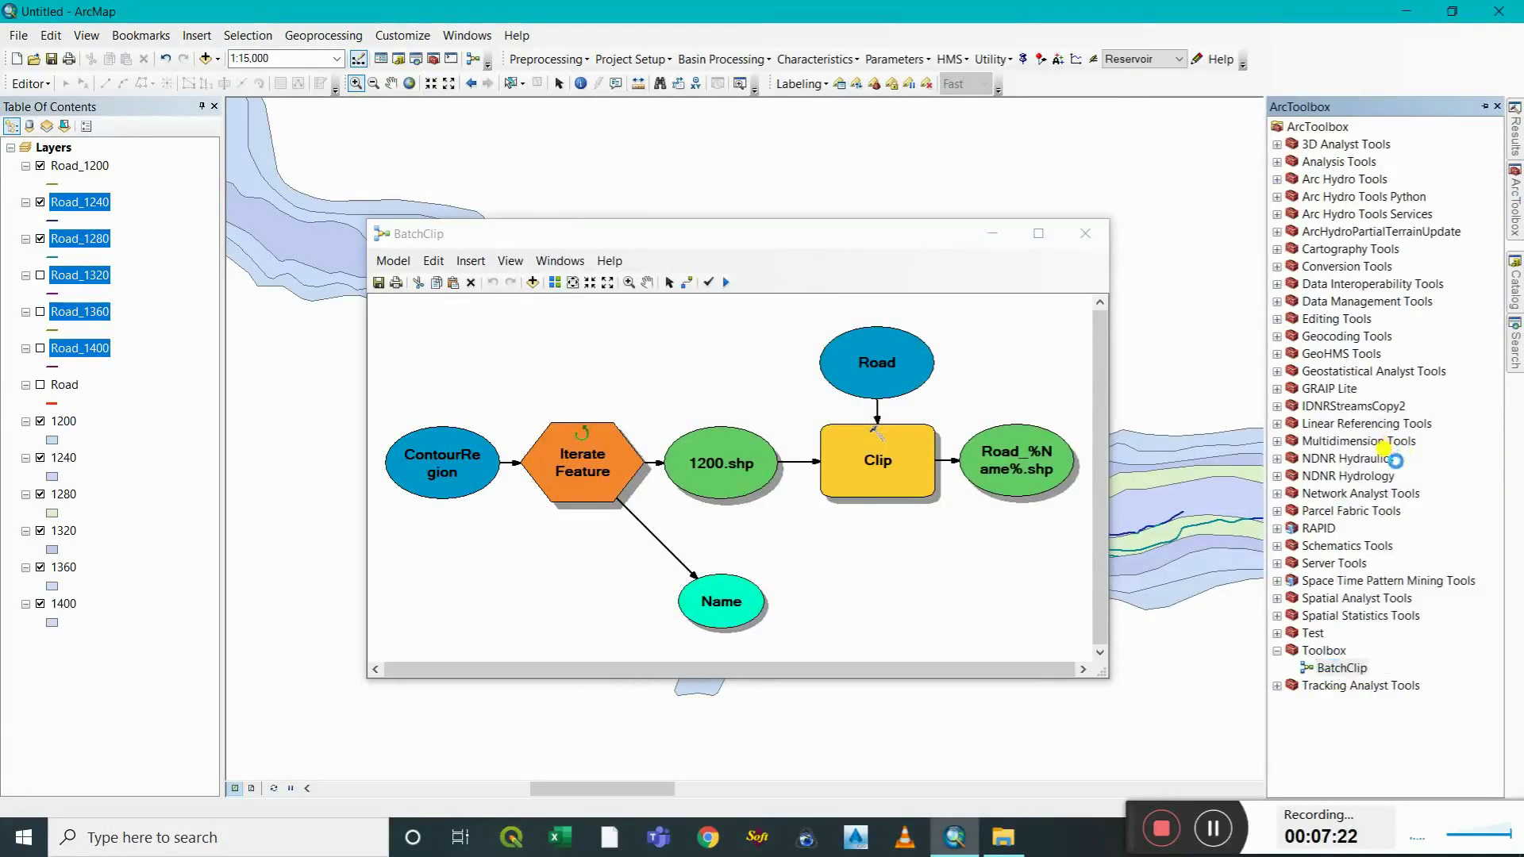
pyautogui.moveTo(758, 284); pyautogui.dragTo(782, 228)
pyautogui.moveTo(642, 446)
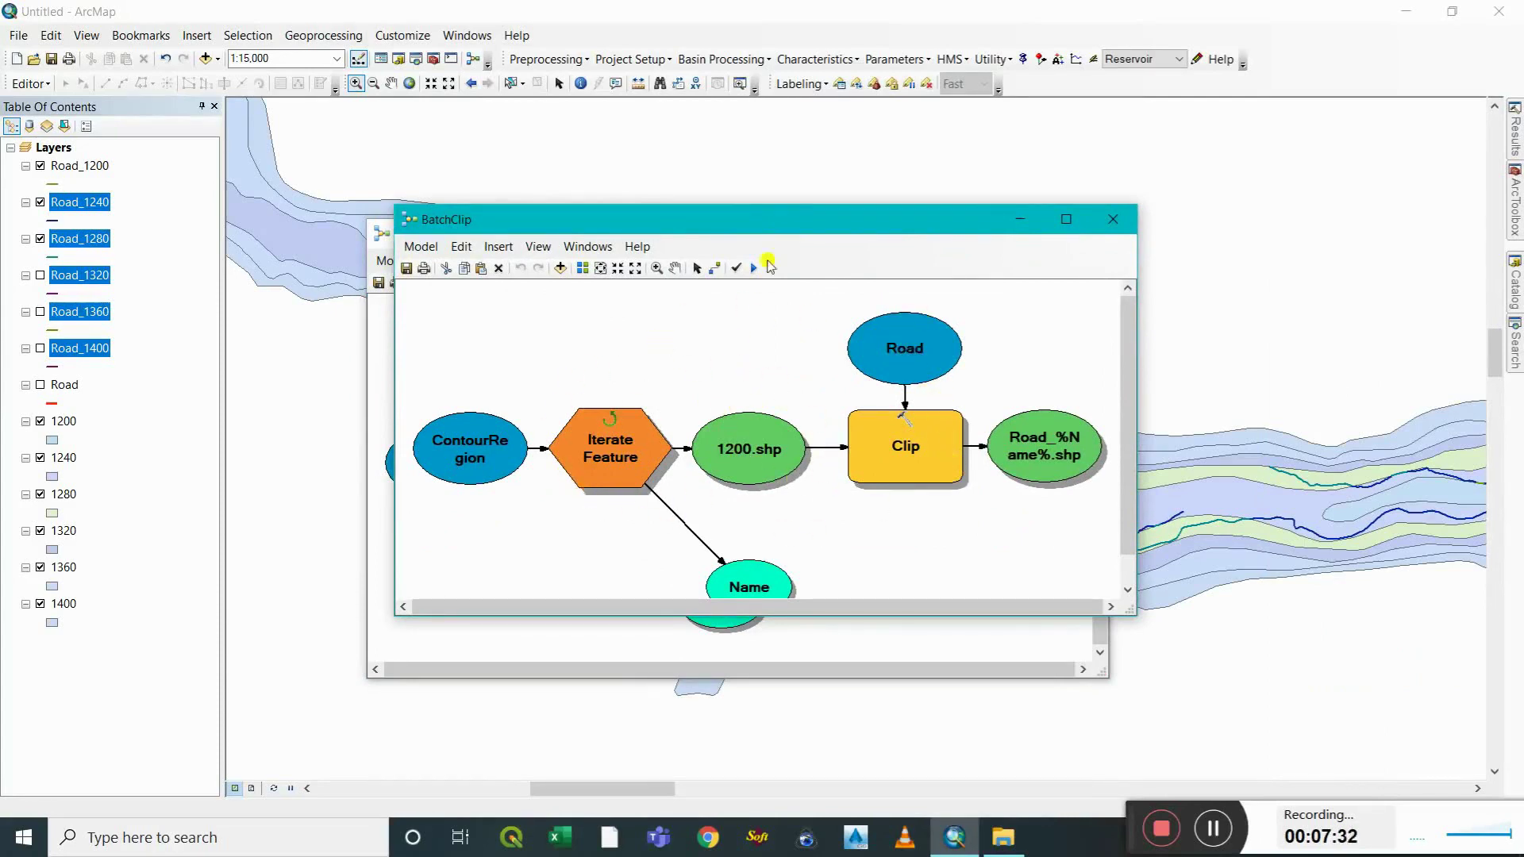
pyautogui.moveTo(734, 219)
pyautogui.mouseDown()
pyautogui.moveTo(715, 258)
pyautogui.moveTo(748, 211)
pyautogui.mouseUp()
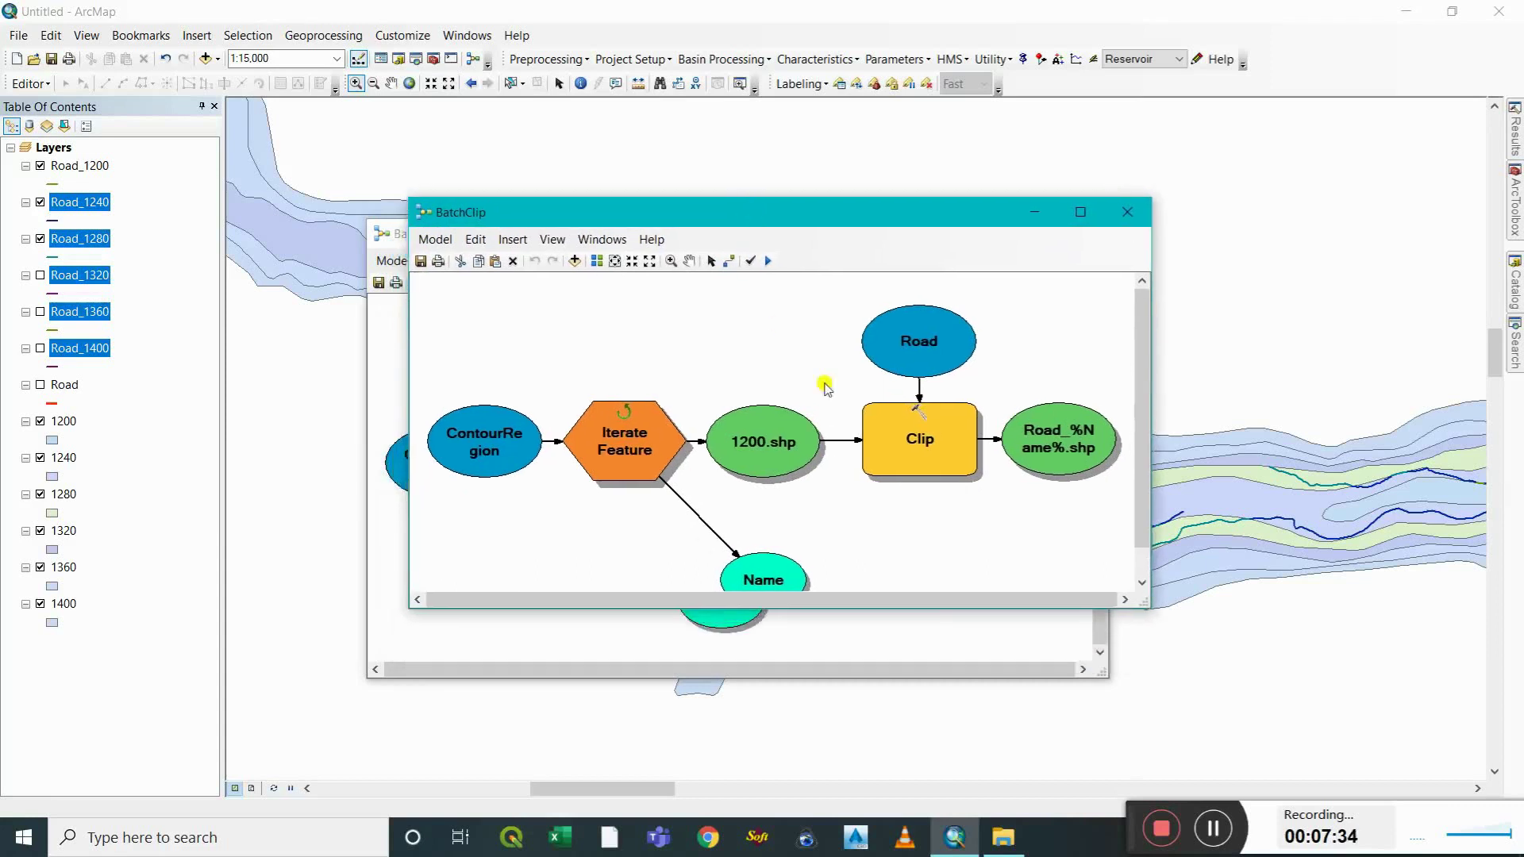
pyautogui.moveTo(717, 211); pyautogui.dragTo(722, 171)
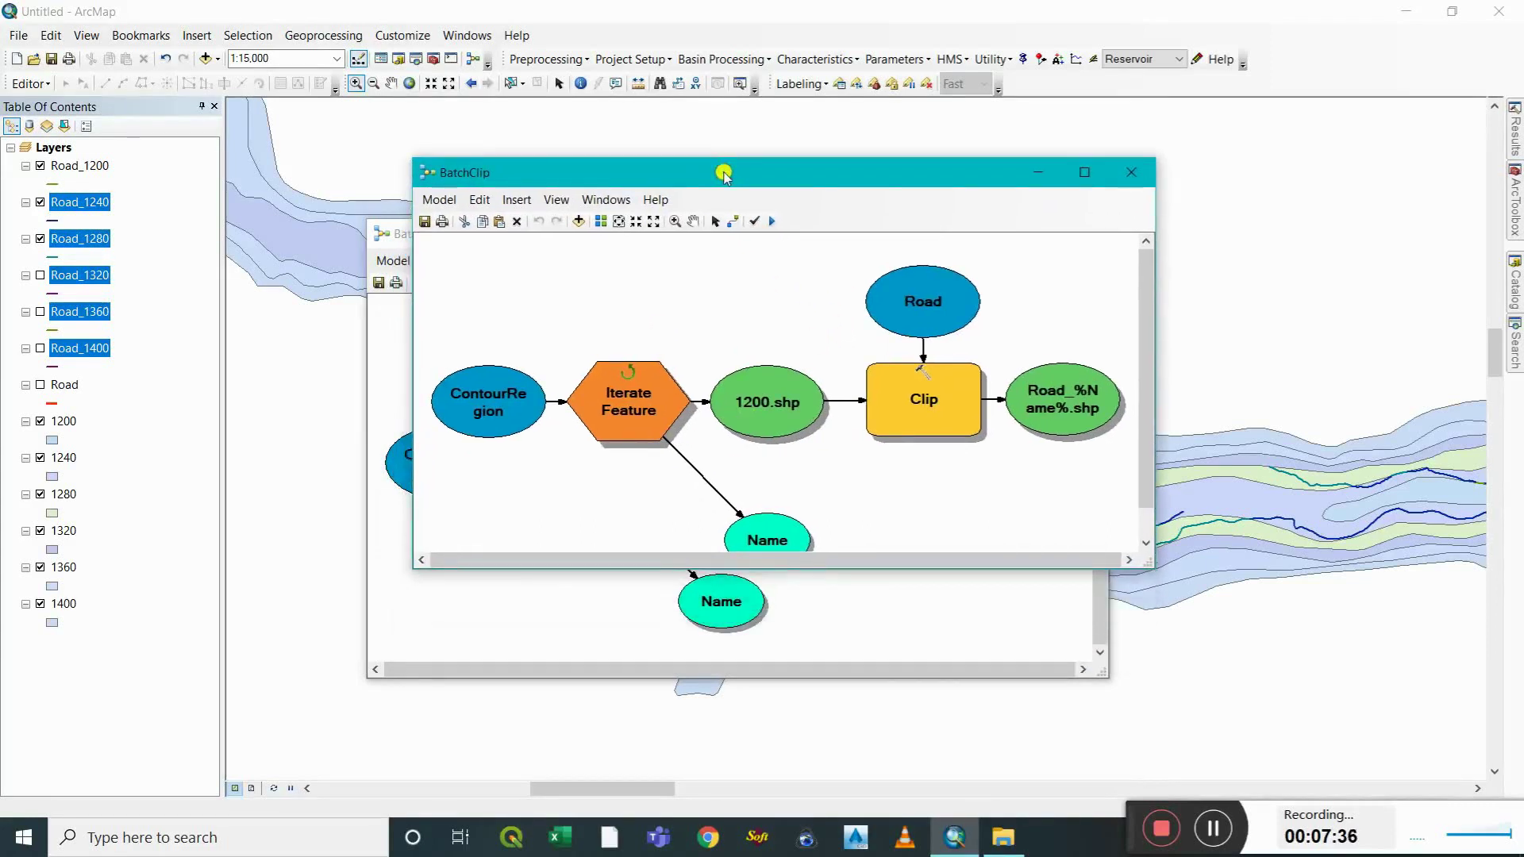